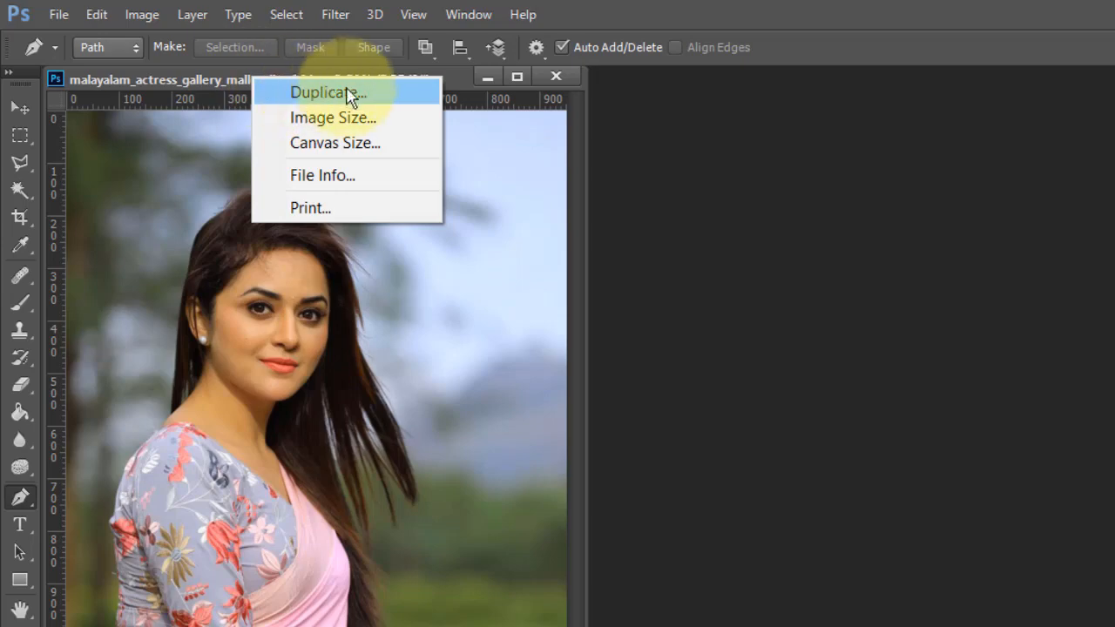
- Duplicate the image with the default copy name and keep only the copy open as a tabbed document
{"action": "left_click", "coordinate": [346, 93]}
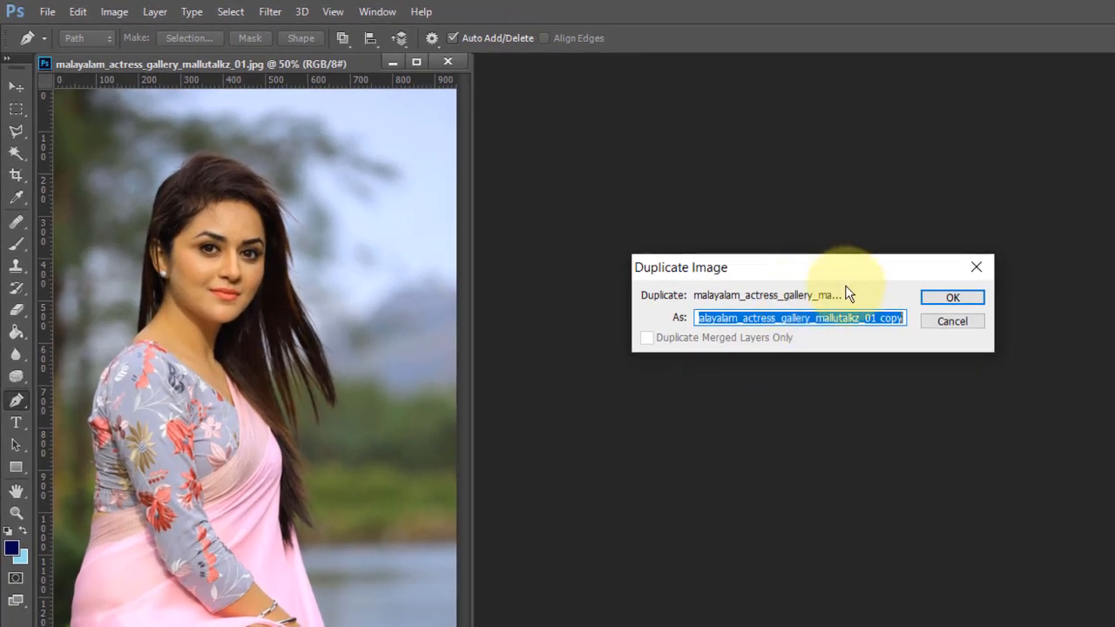
{"action": "left_click", "coordinate": [935, 299]}
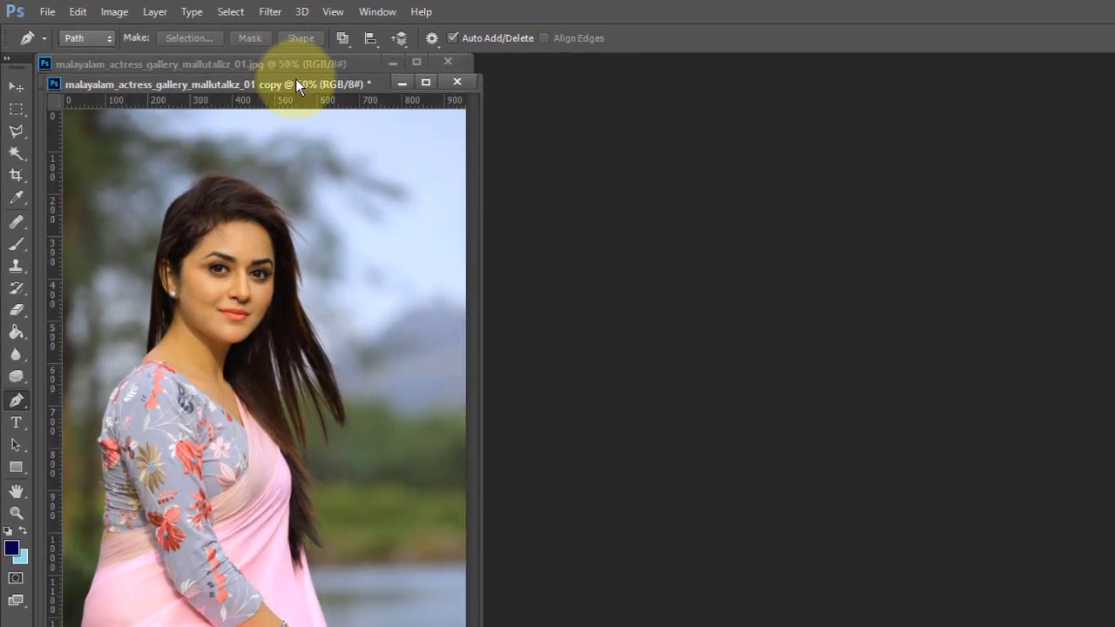
{"action": "left_click_drag", "start_coordinate": [296, 80], "coordinate": [619, 66]}
{"action": "left_click", "coordinate": [448, 62]}
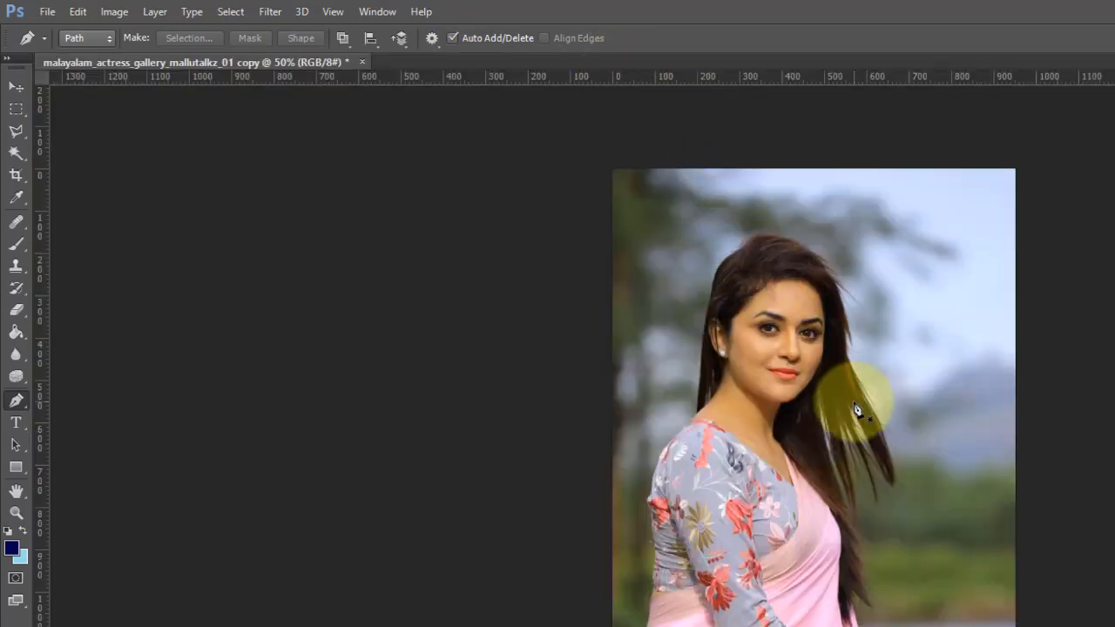
- Select the Pen Tool from the pen tool group
{"action": "scroll", "coordinate": [856, 408], "scroll_direction": "up", "scroll_amount": 3}
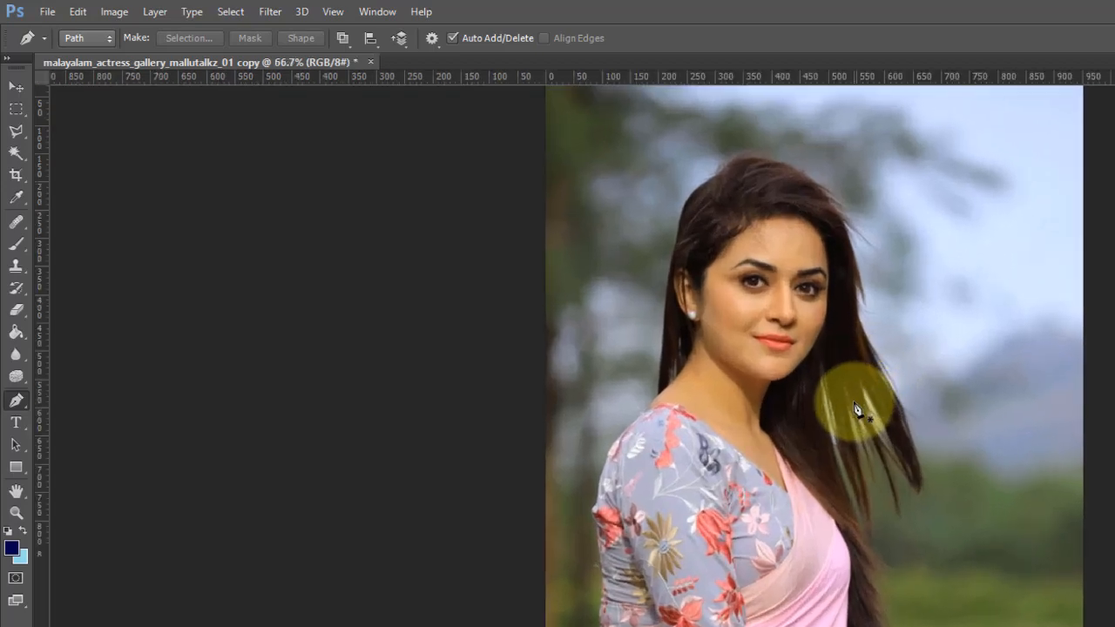
{"action": "scroll", "coordinate": [218, 375], "scroll_direction": "up", "scroll_amount": 2}
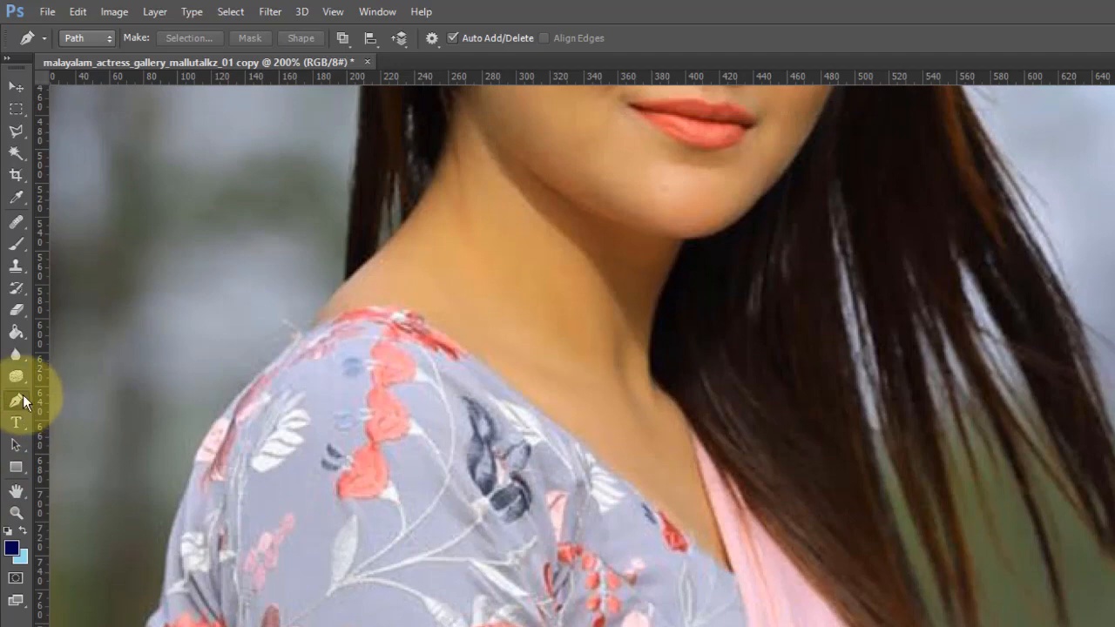
{"action": "right_click", "coordinate": [21, 400]}
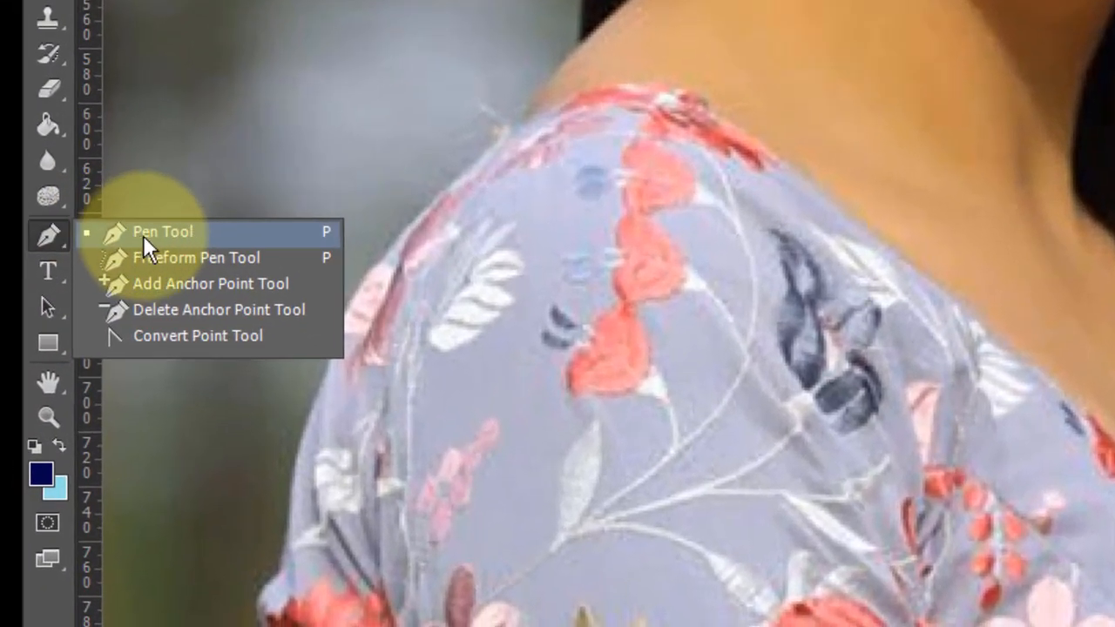
{"action": "left_click", "coordinate": [159, 229]}
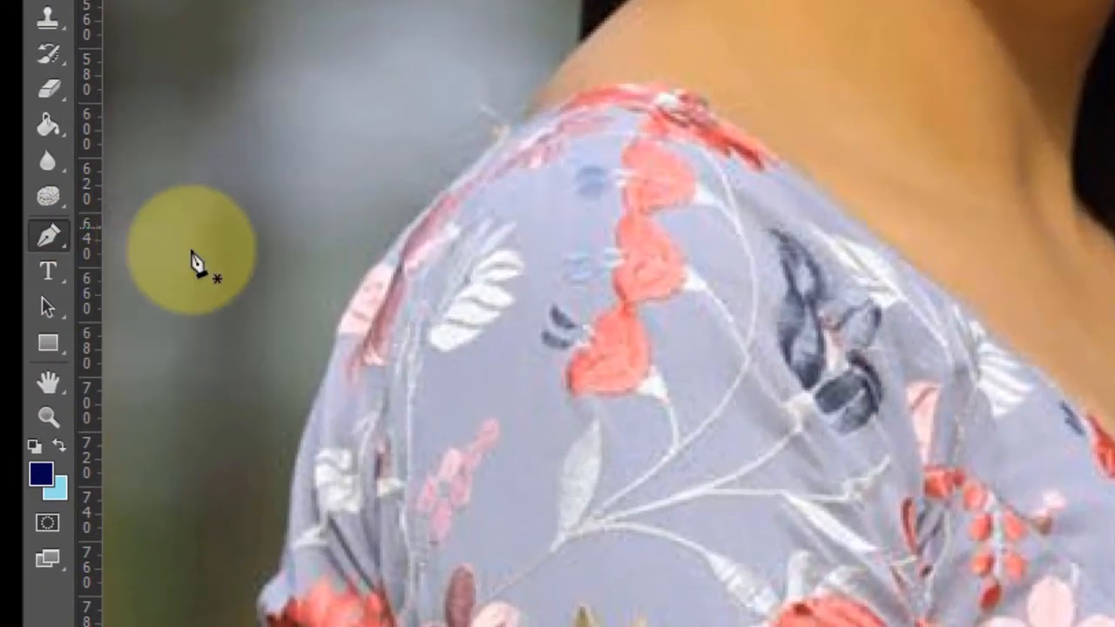
- Start a Pen path at the left shoulder, placing anchor points up the neck and the left edge of the hair
{"action": "scroll", "coordinate": [405, 301], "scroll_direction": "up", "scroll_amount": 3}
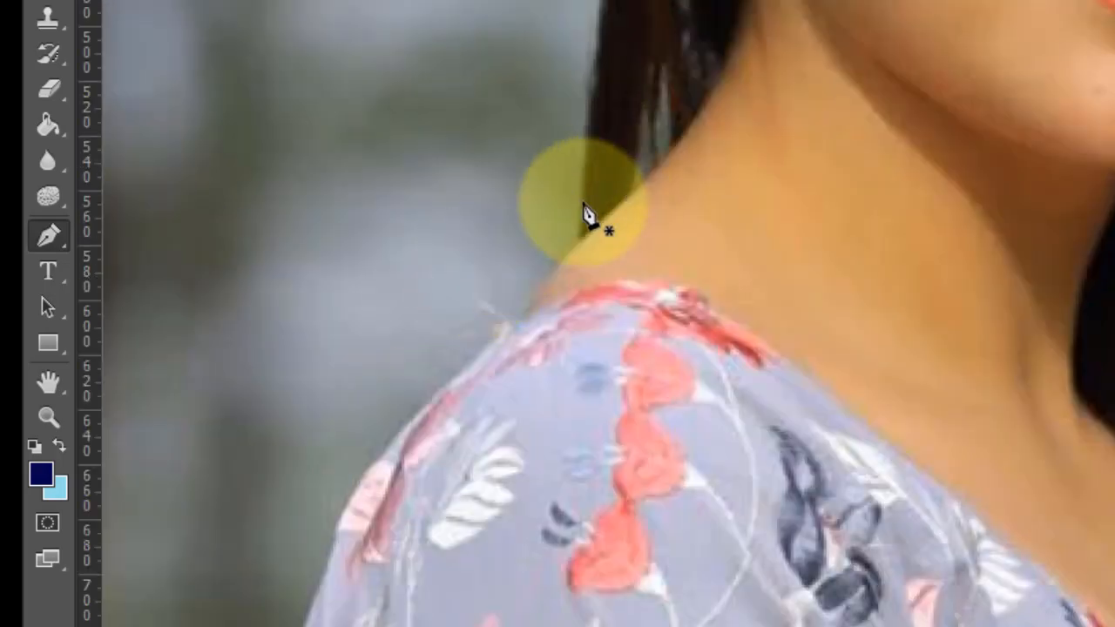
{"action": "scroll", "coordinate": [584, 262], "scroll_direction": "up", "scroll_amount": 3}
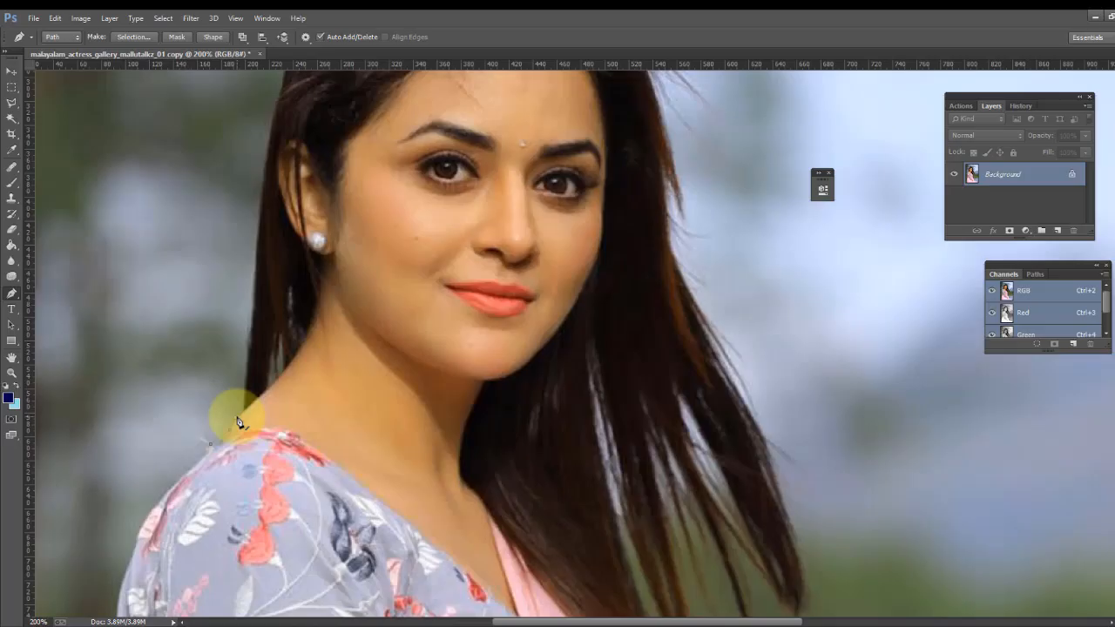
{"action": "left_click", "coordinate": [243, 408]}
{"action": "left_click", "coordinate": [244, 366]}
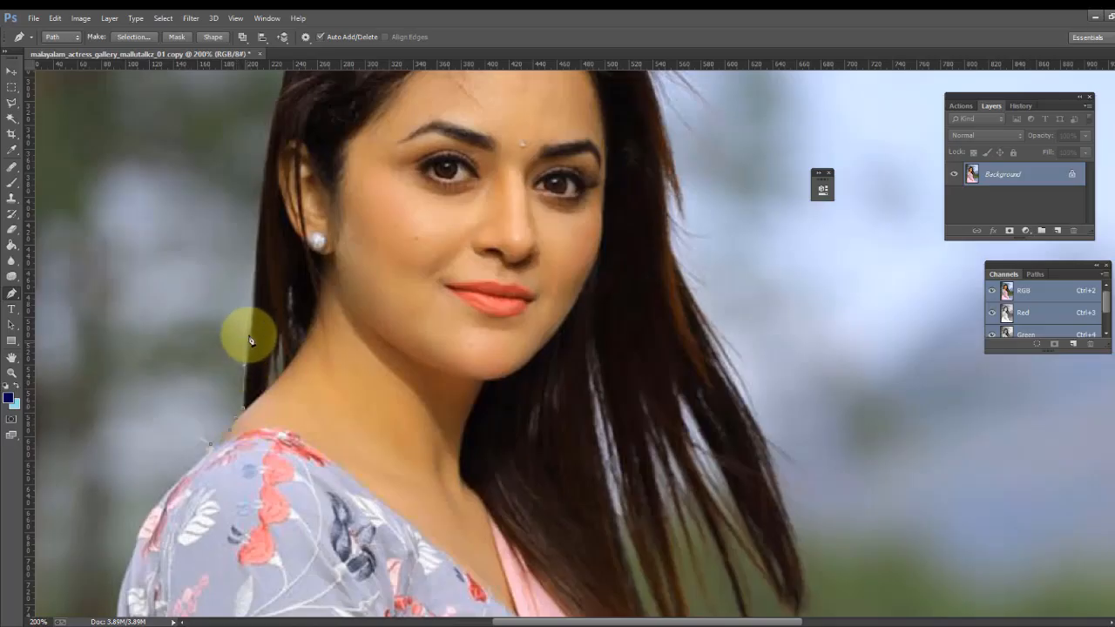
{"action": "left_click", "coordinate": [248, 323]}
{"action": "left_click", "coordinate": [251, 280]}
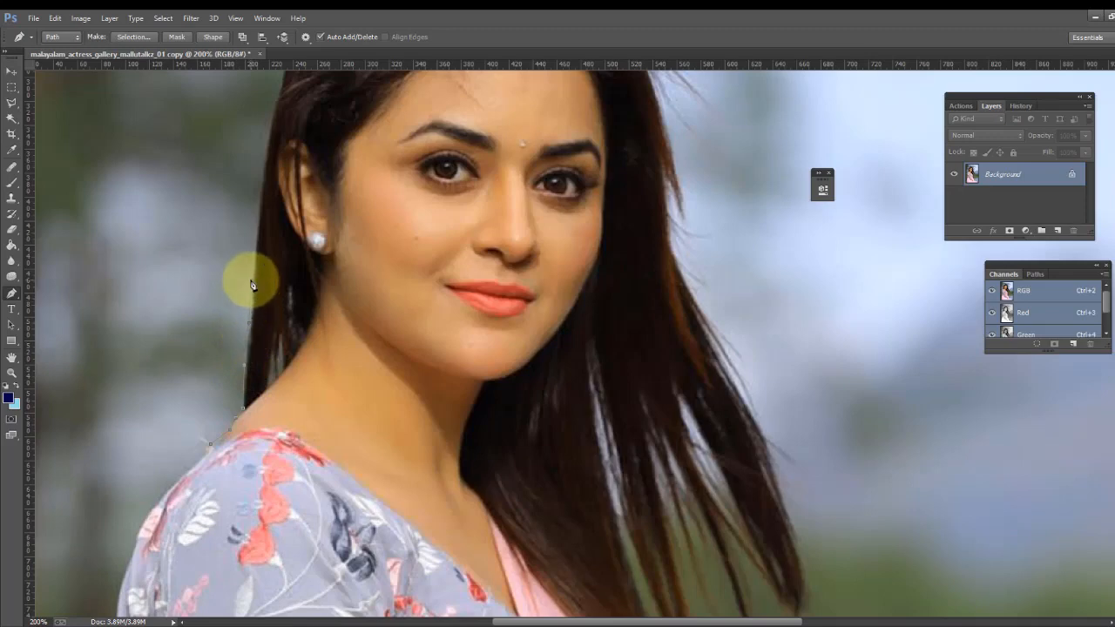
{"action": "left_click", "coordinate": [259, 231]}
{"action": "scroll", "coordinate": [263, 232], "scroll_direction": "up", "scroll_amount": 2}
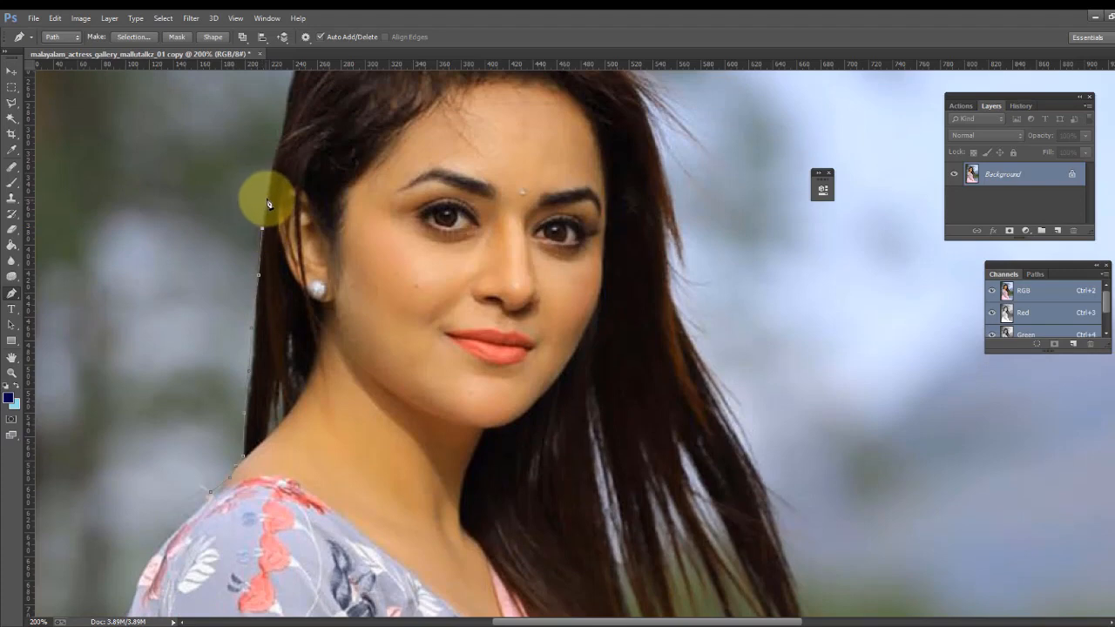
{"action": "scroll", "coordinate": [269, 218], "scroll_direction": "up", "scroll_amount": 2}
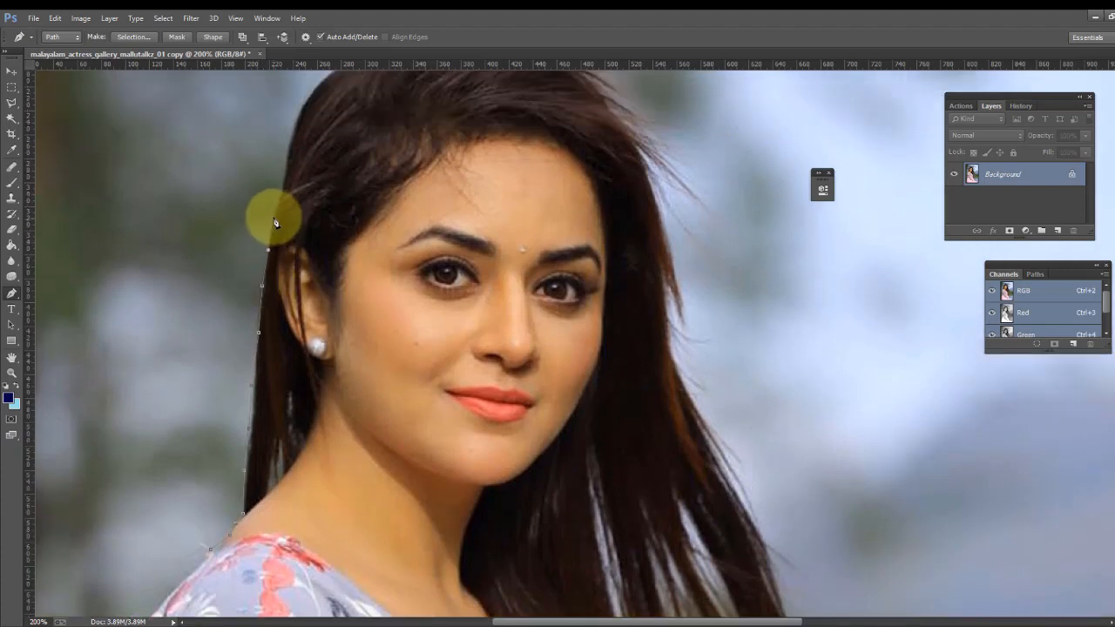
{"action": "left_click", "coordinate": [272, 213]}
{"action": "left_click", "coordinate": [285, 182]}
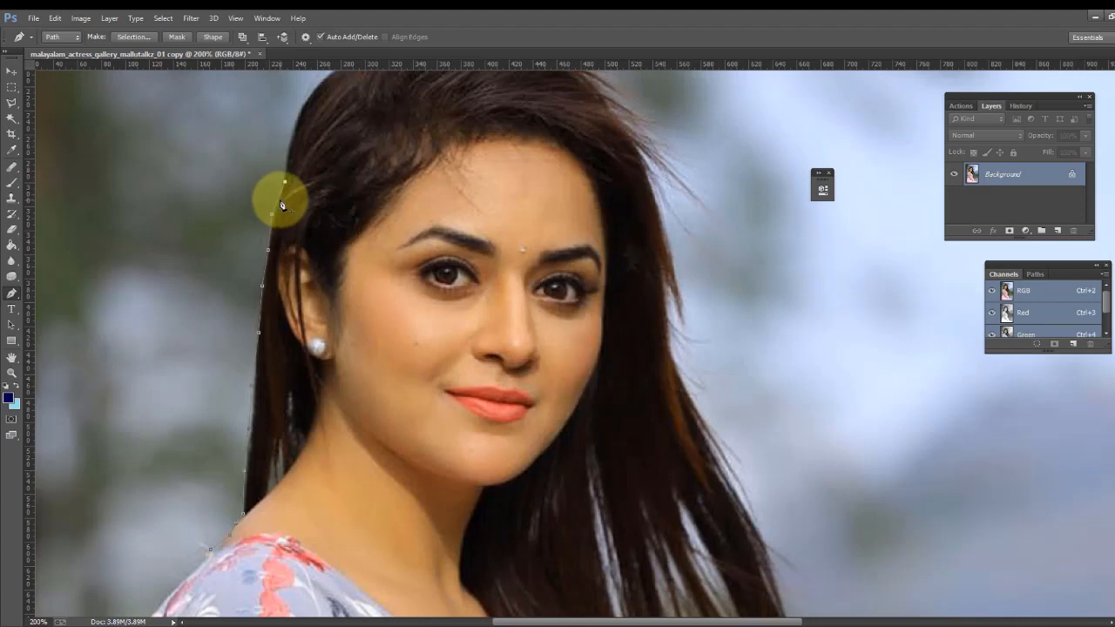
- Continue placing anchor points up the left side of the hair toward the crown
{"action": "scroll", "coordinate": [293, 167], "scroll_direction": "up", "scroll_amount": 2}
{"action": "left_click", "coordinate": [285, 216]}
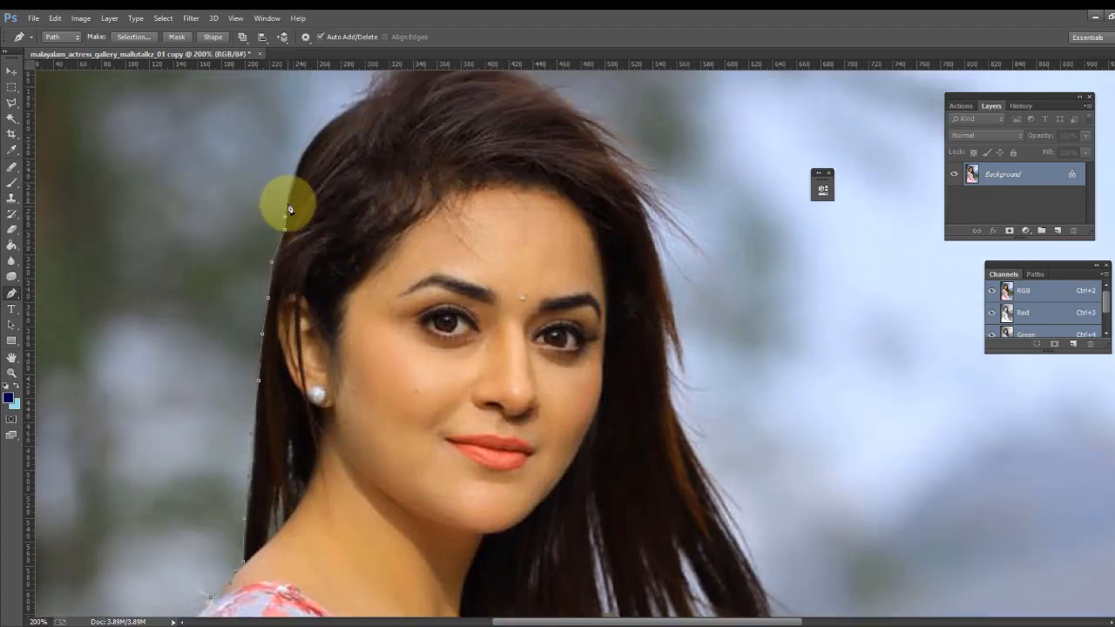
{"action": "left_click", "coordinate": [288, 203]}
{"action": "left_click", "coordinate": [291, 191]}
{"action": "left_click", "coordinate": [294, 176]}
{"action": "left_click", "coordinate": [299, 166]}
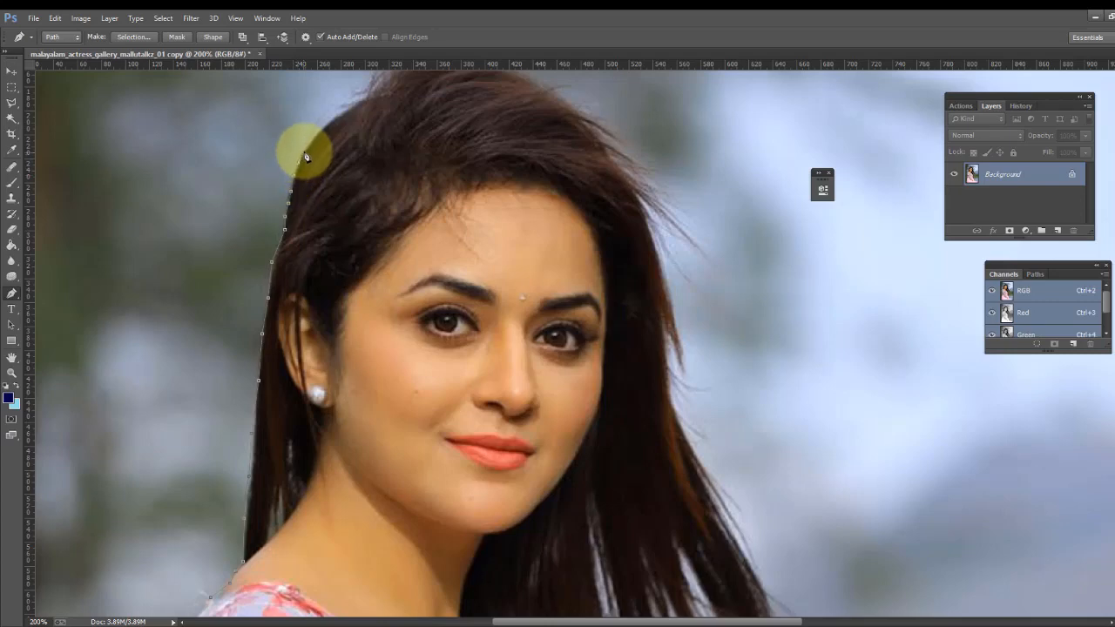
{"action": "left_click", "coordinate": [303, 153]}
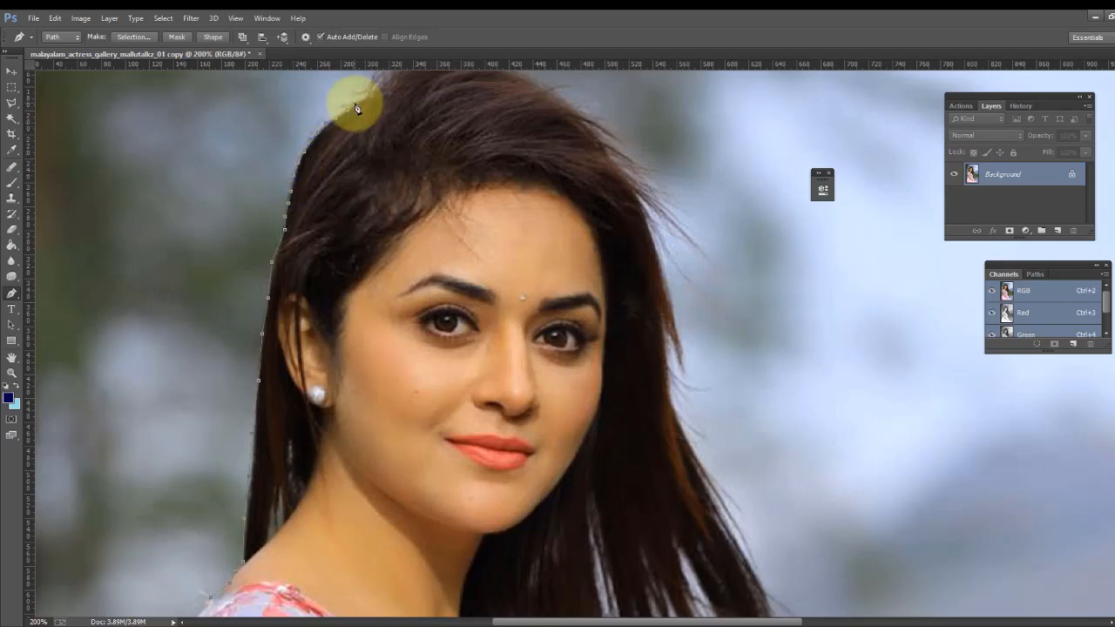
- Place anchor points along the top outline of the head from left to right
{"action": "scroll", "coordinate": [355, 114], "scroll_direction": "up", "scroll_amount": 1}
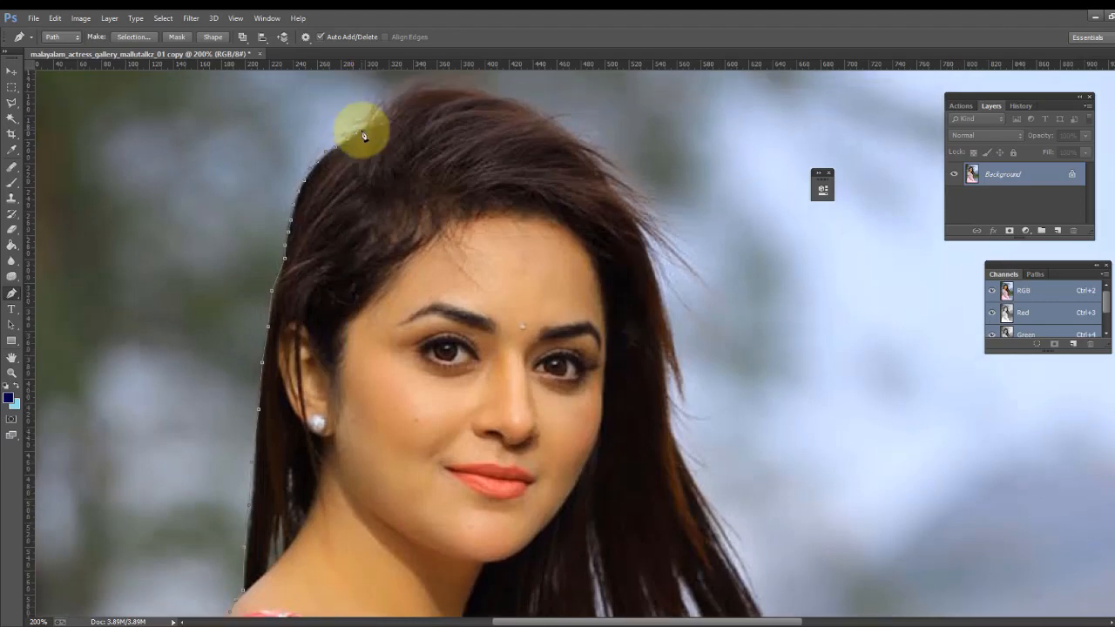
{"action": "left_click", "coordinate": [393, 85]}
{"action": "left_click", "coordinate": [401, 78]}
{"action": "left_click", "coordinate": [414, 78]}
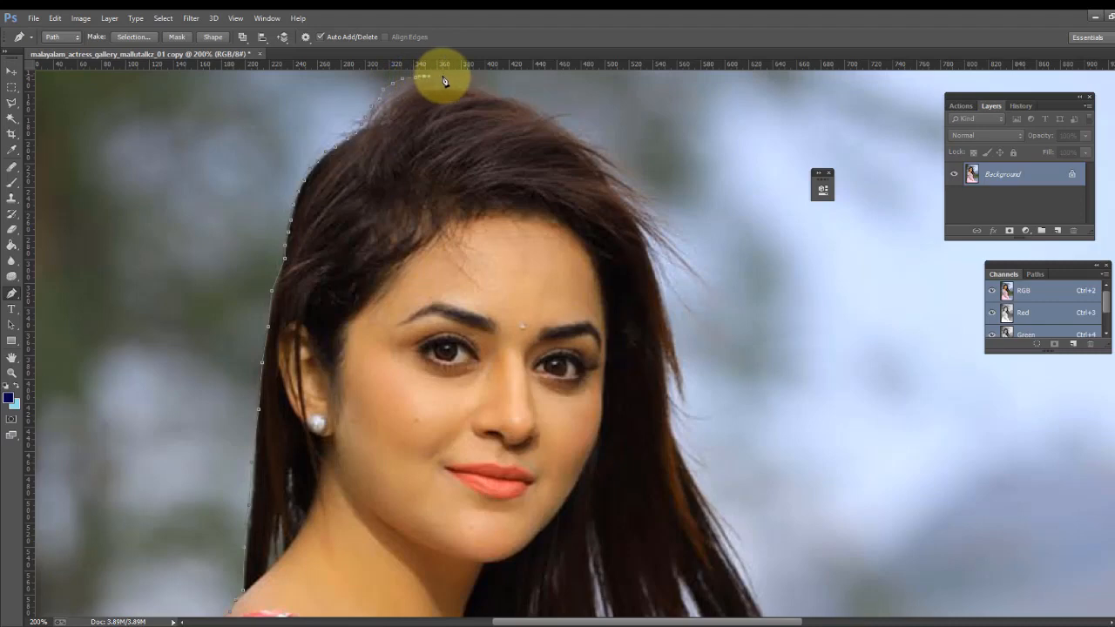
{"action": "left_click", "coordinate": [444, 76]}
{"action": "left_click", "coordinate": [457, 76]}
{"action": "left_click", "coordinate": [473, 81]}
{"action": "left_click", "coordinate": [489, 88]}
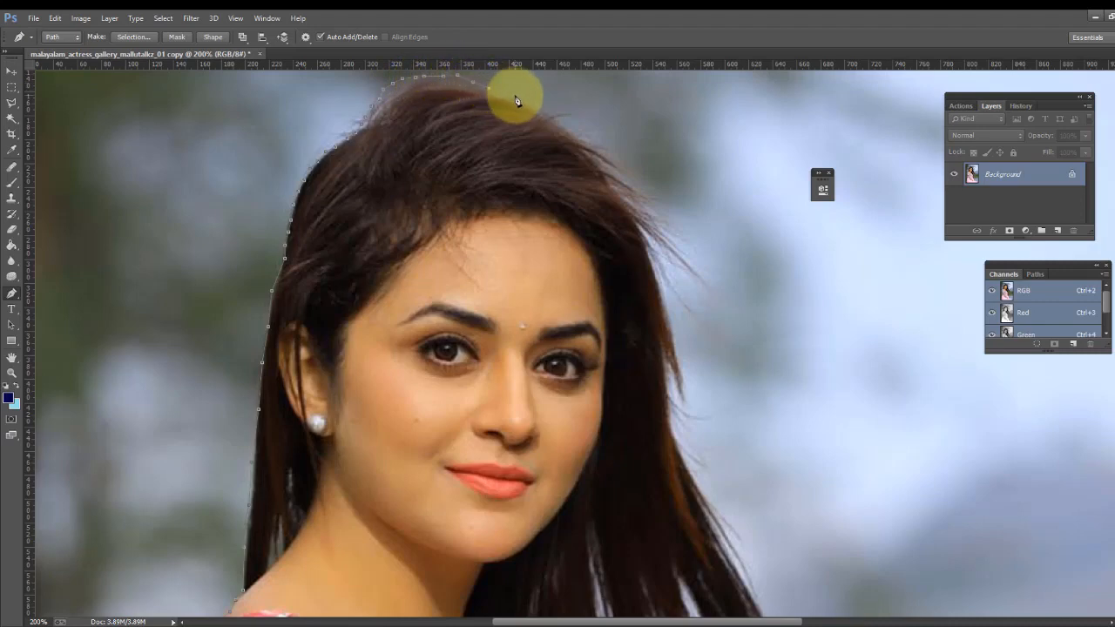
{"action": "left_click", "coordinate": [517, 97]}
{"action": "left_click", "coordinate": [530, 104]}
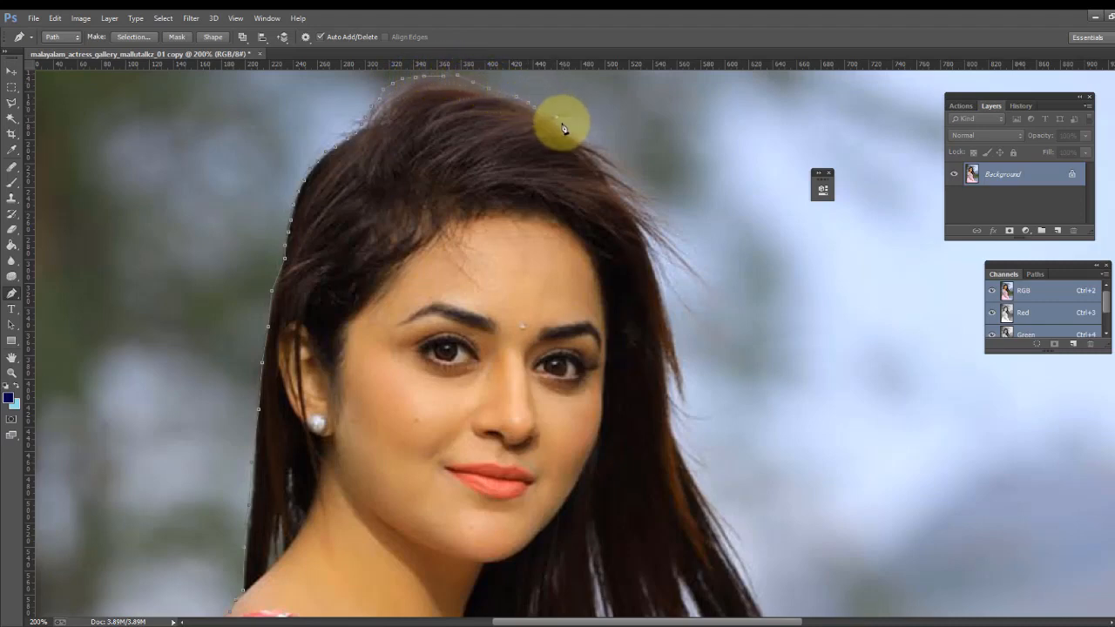
{"action": "left_click", "coordinate": [559, 116]}
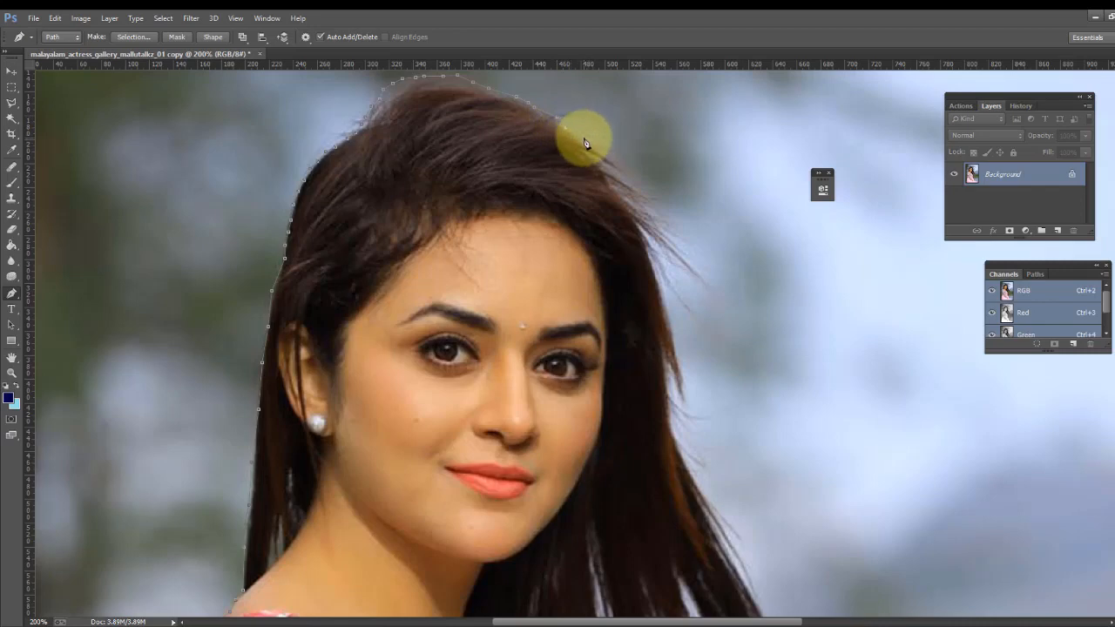
- Continue the path down the right side of the hair past the temple
{"action": "left_click", "coordinate": [622, 168]}
{"action": "left_click", "coordinate": [637, 184]}
{"action": "left_click", "coordinate": [648, 203]}
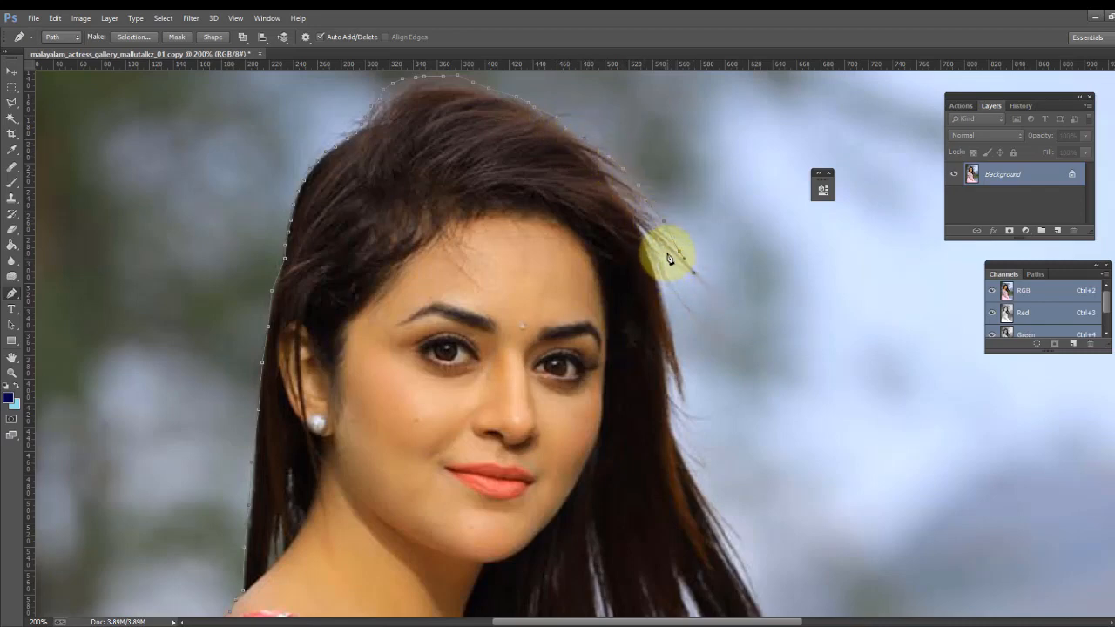
{"action": "left_click", "coordinate": [667, 252]}
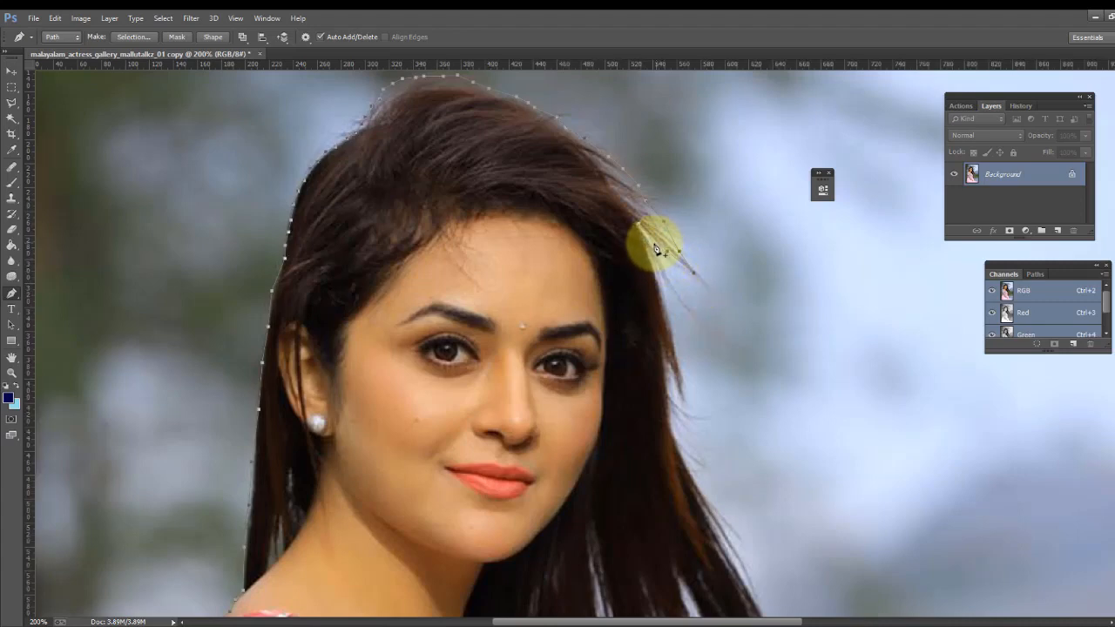
{"action": "left_click", "coordinate": [669, 286], "text": "ctrl"}
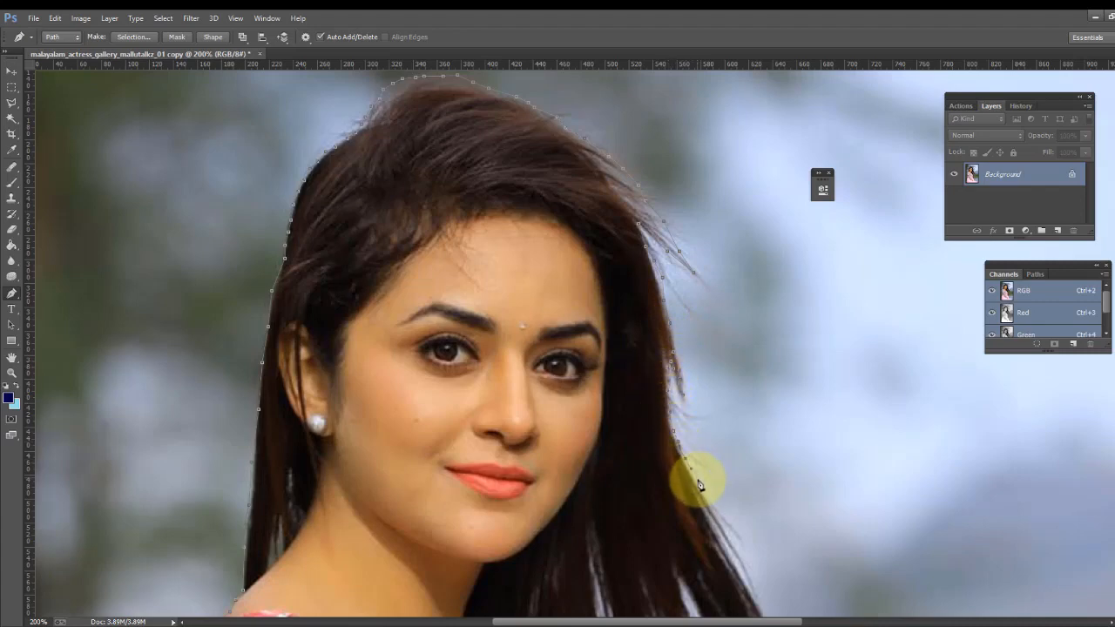
- Place anchor points down the outer edge of the hair on the right beside the cheek
{"action": "scroll", "coordinate": [706, 505], "scroll_direction": "down", "scroll_amount": 2}
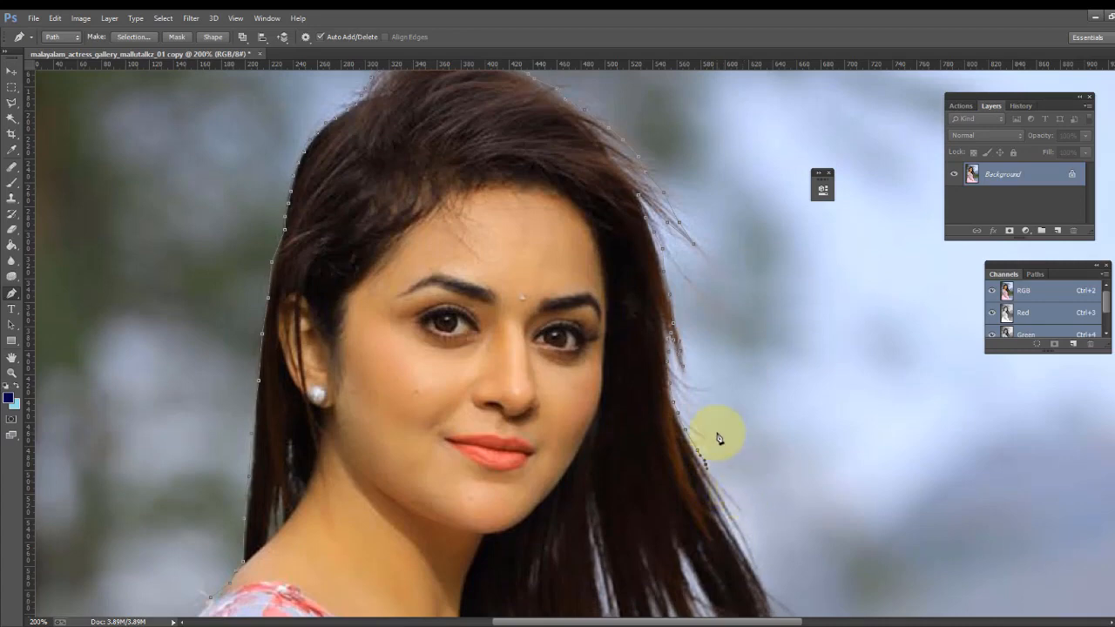
{"action": "scroll", "coordinate": [720, 438], "scroll_direction": "down", "scroll_amount": 4}
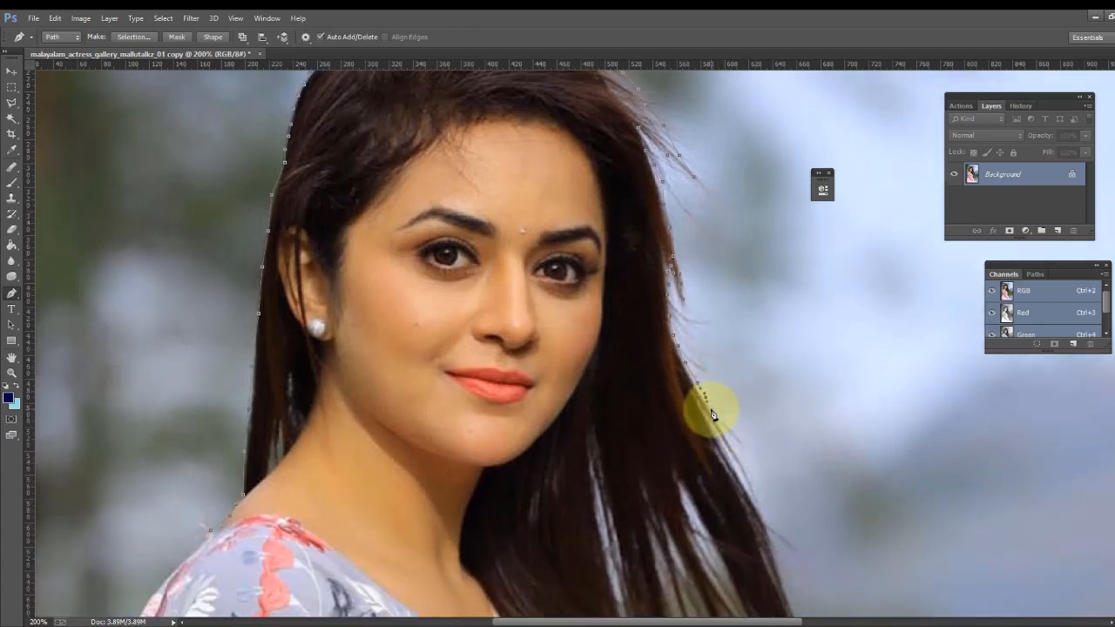
{"action": "left_click", "coordinate": [711, 407]}
{"action": "left_click", "coordinate": [724, 429]}
{"action": "left_click", "coordinate": [736, 449]}
{"action": "left_click", "coordinate": [761, 510]}
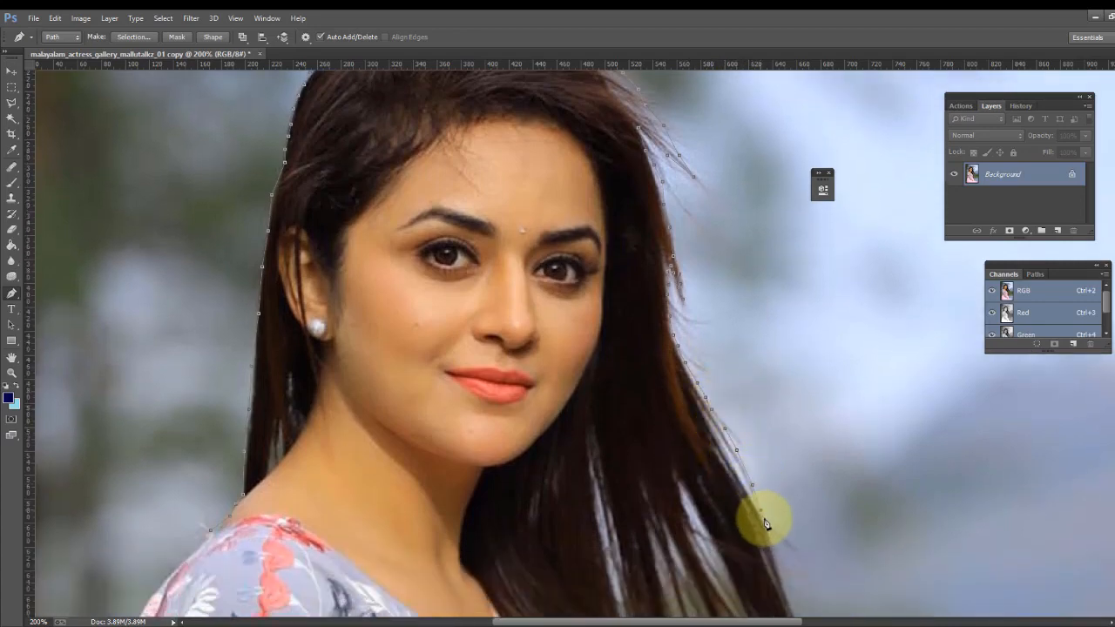
- Extend the path down the flowing hair strands on the right toward their tips
{"action": "scroll", "coordinate": [770, 540], "scroll_direction": "down", "scroll_amount": 6}
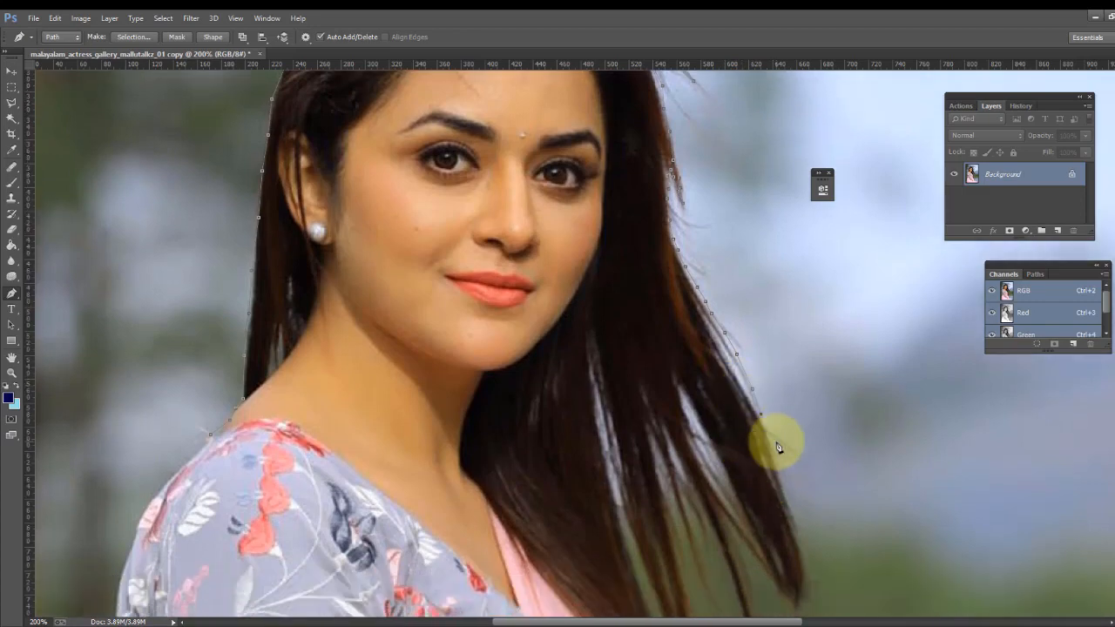
{"action": "left_click", "coordinate": [770, 441]}
{"action": "left_click", "coordinate": [774, 456]}
{"action": "left_click", "coordinate": [782, 481]}
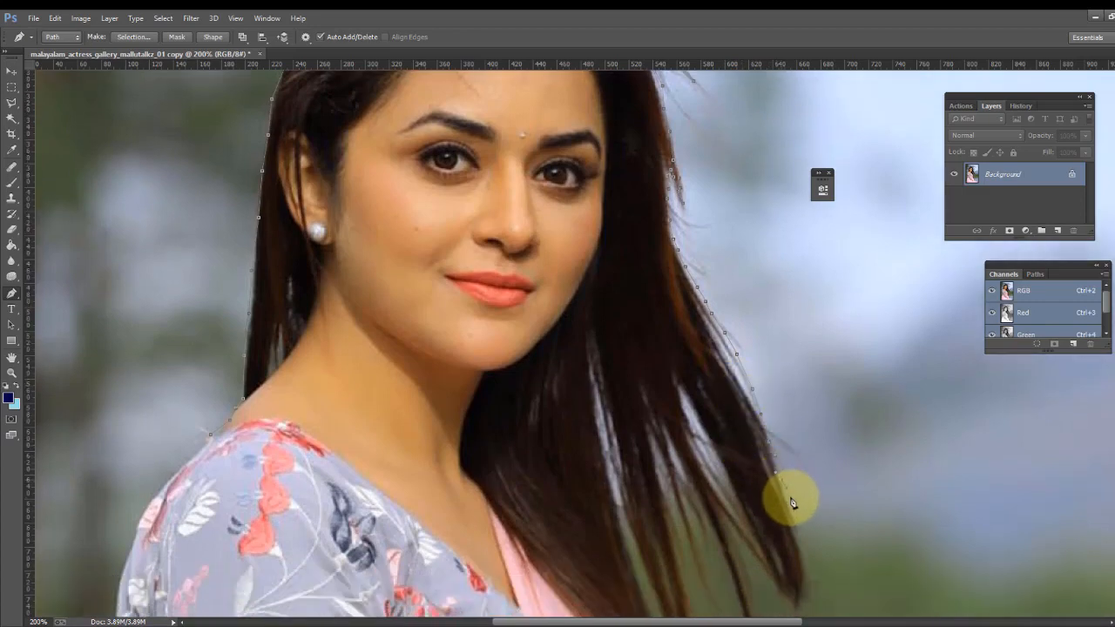
{"action": "left_click", "coordinate": [792, 501]}
{"action": "left_click", "coordinate": [793, 509]}
{"action": "left_click_drag", "start_coordinate": [799, 533], "coordinate": [800, 544]}
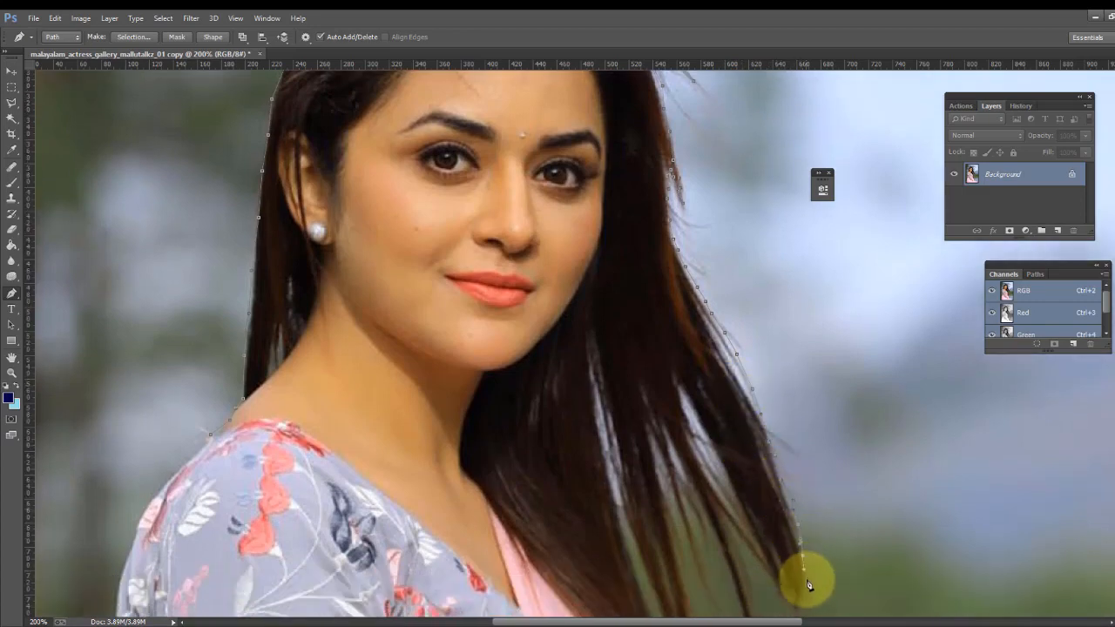
- Trace around the tips of the flowing hair strands on the right, zigzagging between neighbouring strands
{"action": "left_click", "coordinate": [807, 582]}
{"action": "left_click", "coordinate": [787, 603]}
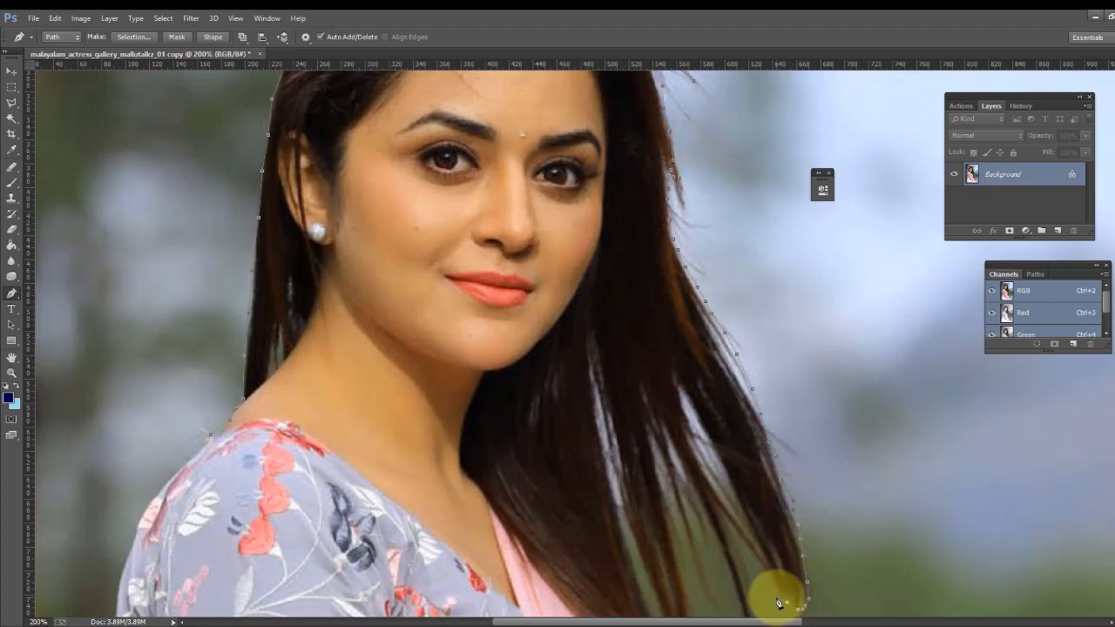
{"action": "left_click", "coordinate": [776, 595]}
{"action": "left_click", "coordinate": [776, 577]}
{"action": "left_click", "coordinate": [758, 559]}
{"action": "left_click", "coordinate": [747, 546]}
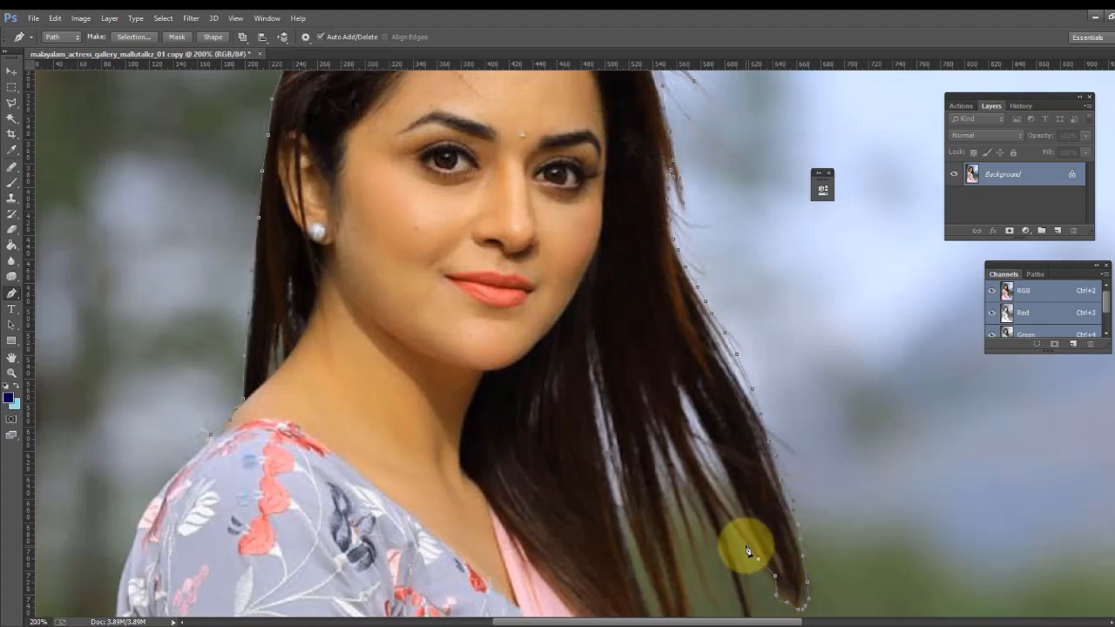
{"action": "left_click", "coordinate": [724, 517]}
{"action": "left_click_drag", "start_coordinate": [736, 551], "coordinate": [739, 556]}
{"action": "left_click_drag", "start_coordinate": [744, 568], "coordinate": [752, 593]}
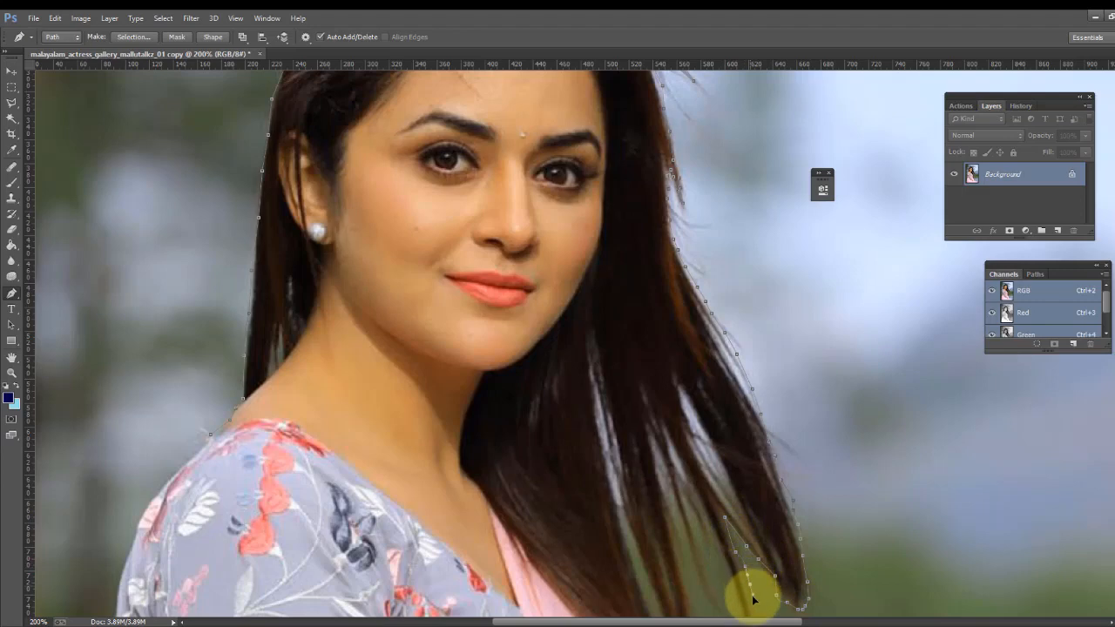
- Continue the path up between the inner hair strands and back down toward their lower tips
{"action": "scroll", "coordinate": [752, 592], "scroll_direction": "down", "scroll_amount": 3}
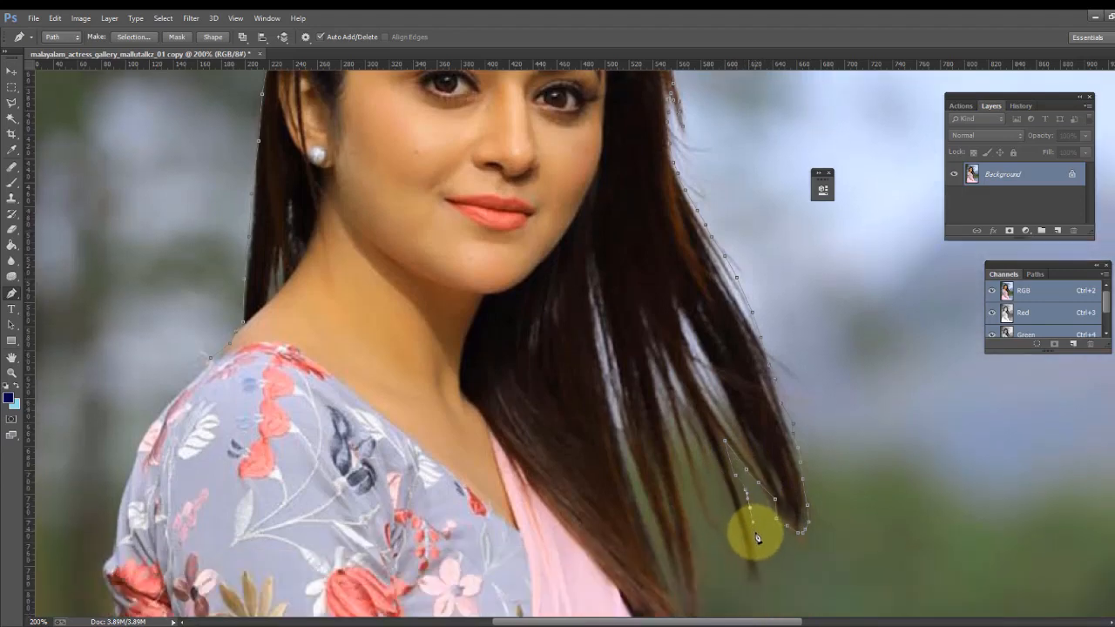
{"action": "left_click_drag", "start_coordinate": [755, 548], "coordinate": [751, 575]}
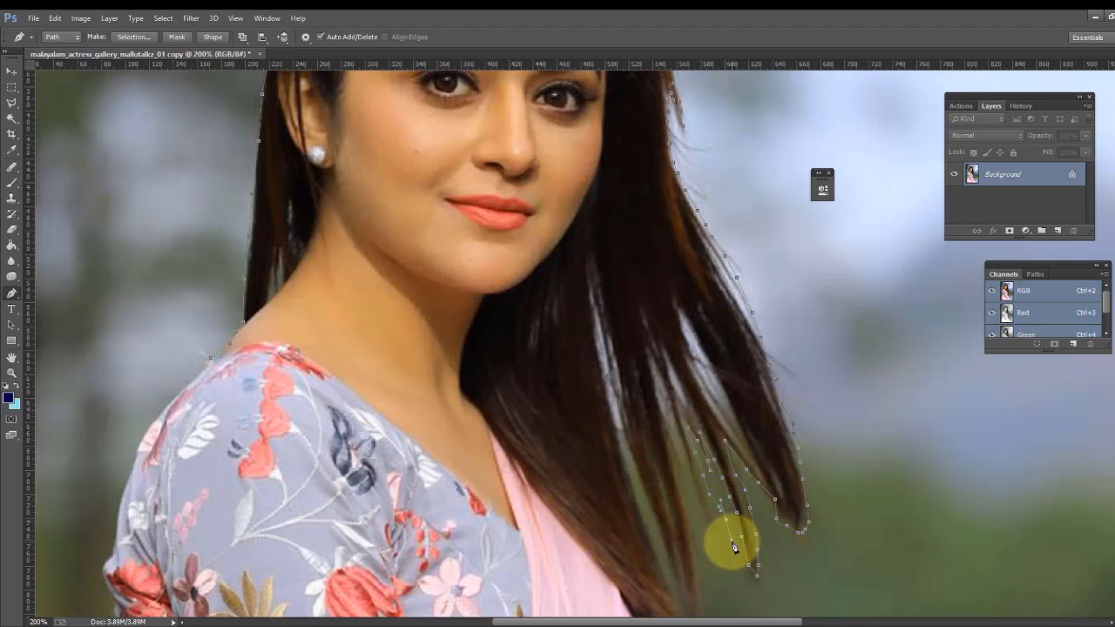
{"action": "left_click", "coordinate": [713, 530]}
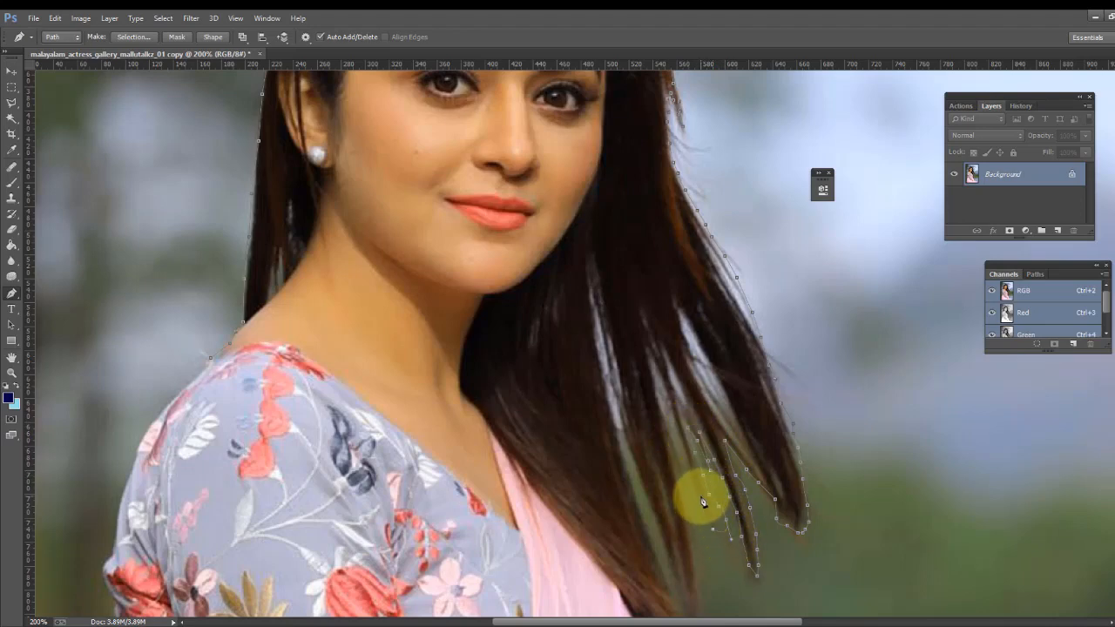
{"action": "left_click", "coordinate": [701, 498]}
{"action": "left_click", "coordinate": [694, 484]}
{"action": "left_click", "coordinate": [679, 445]}
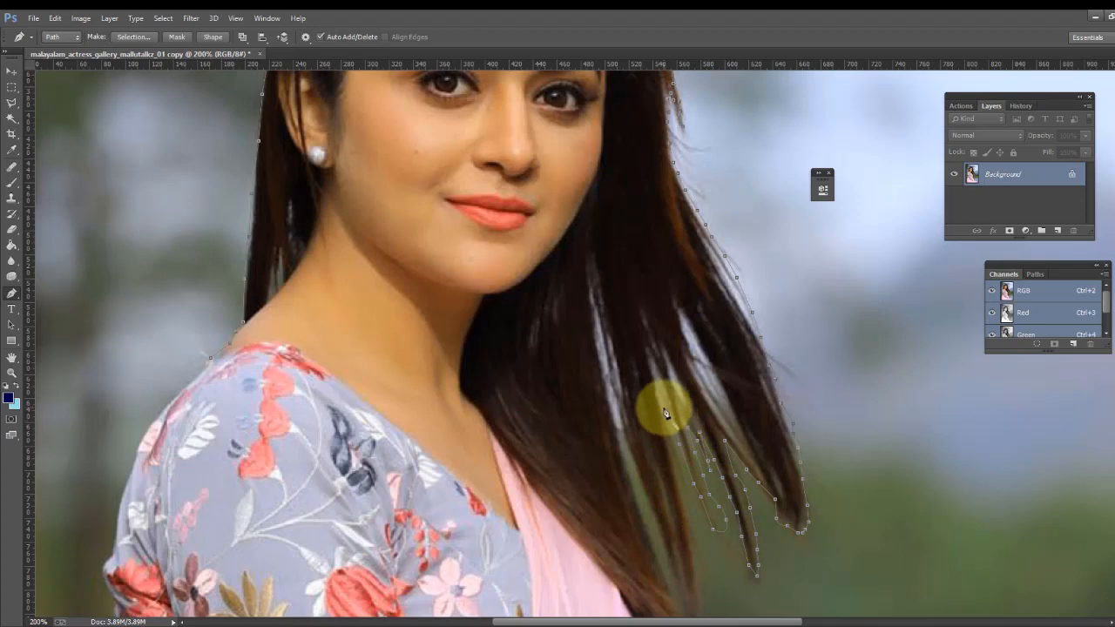
{"action": "left_click", "coordinate": [690, 518]}
{"action": "left_click", "coordinate": [694, 547]}
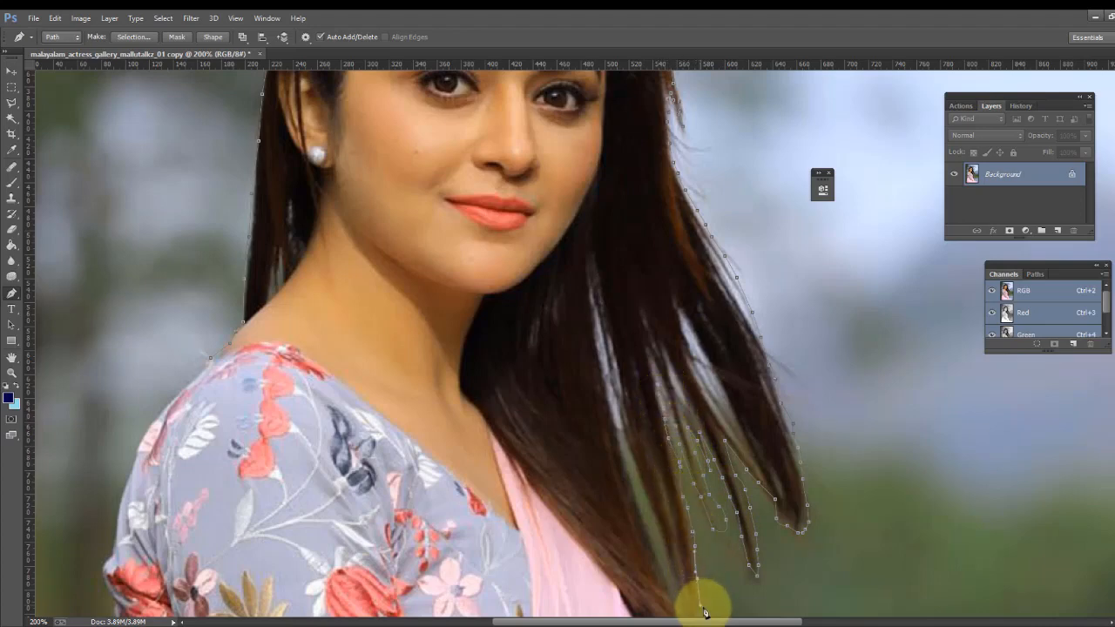
- Place anchor points up the inner edge of the hair strands toward the neck
{"action": "scroll", "coordinate": [705, 612], "scroll_direction": "down", "scroll_amount": 2}
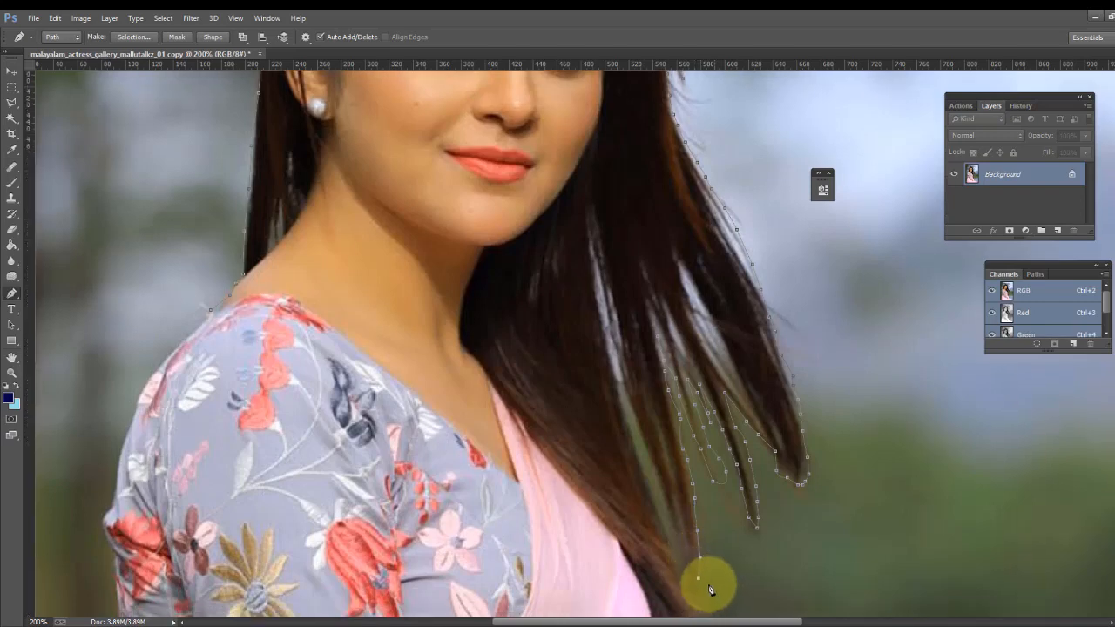
{"action": "scroll", "coordinate": [711, 591], "scroll_direction": "down", "scroll_amount": 3}
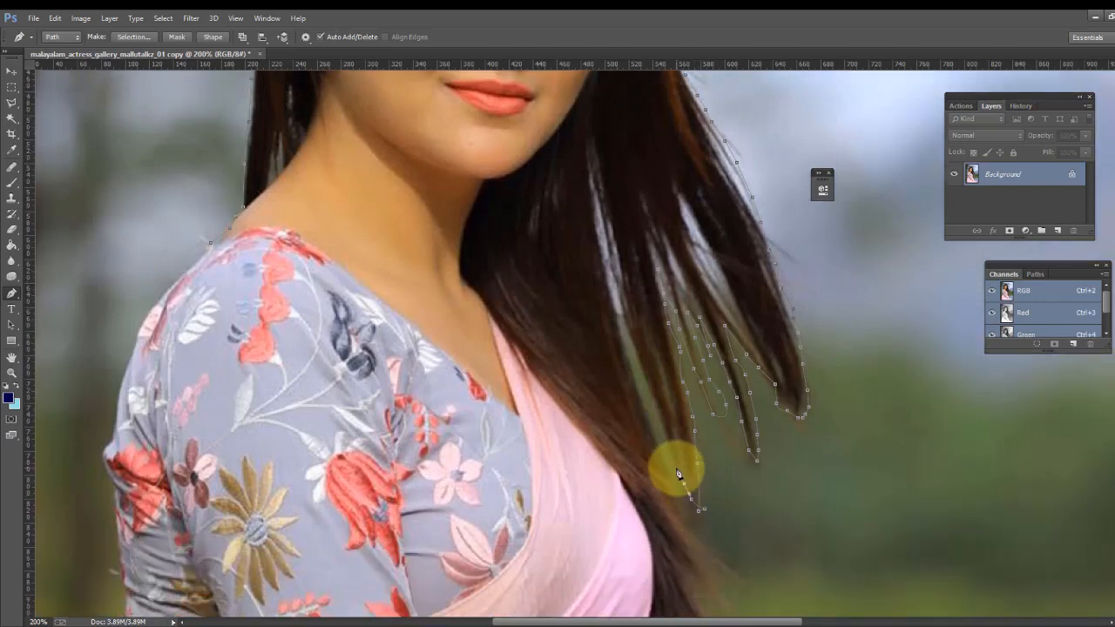
{"action": "left_click", "coordinate": [674, 448]}
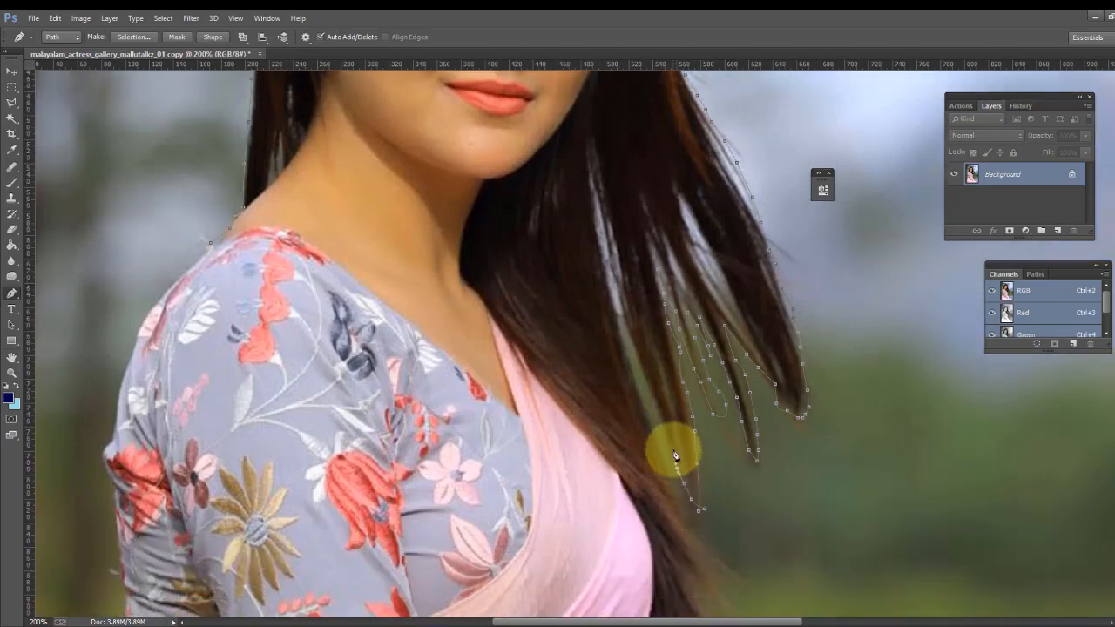
{"action": "left_click", "coordinate": [650, 387]}
{"action": "left_click", "coordinate": [637, 351]}
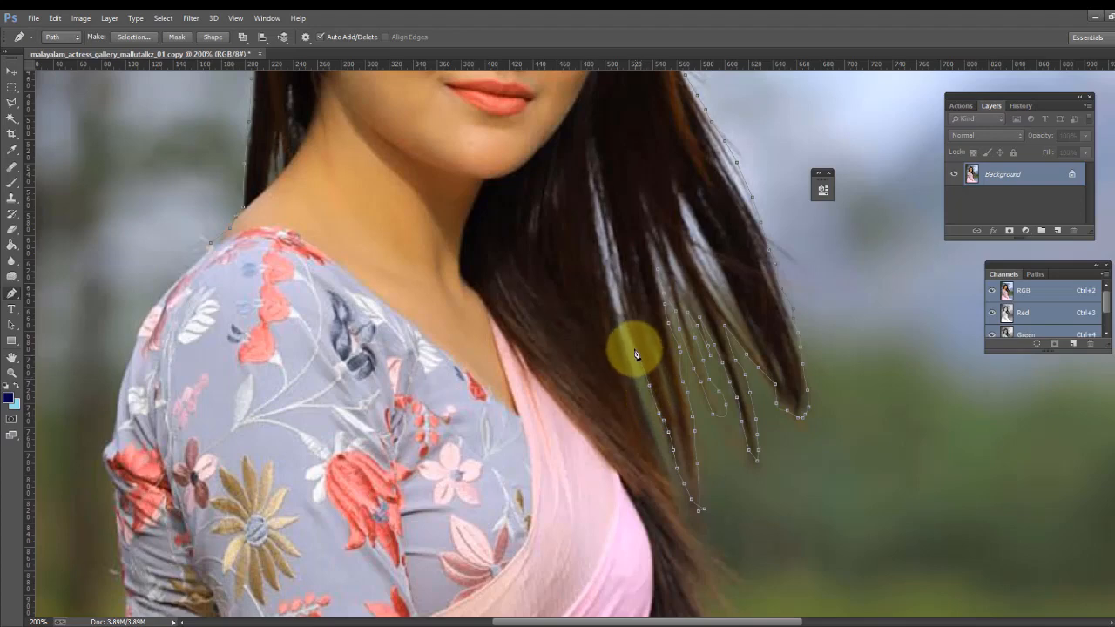
{"action": "left_click", "coordinate": [622, 304]}
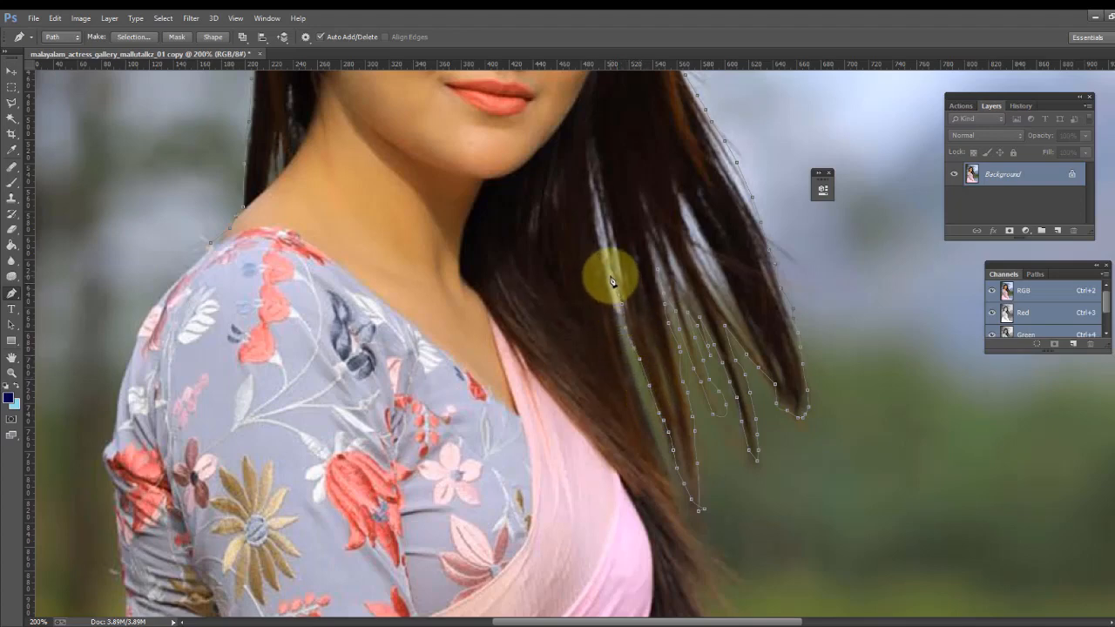
{"action": "left_click", "coordinate": [612, 278]}
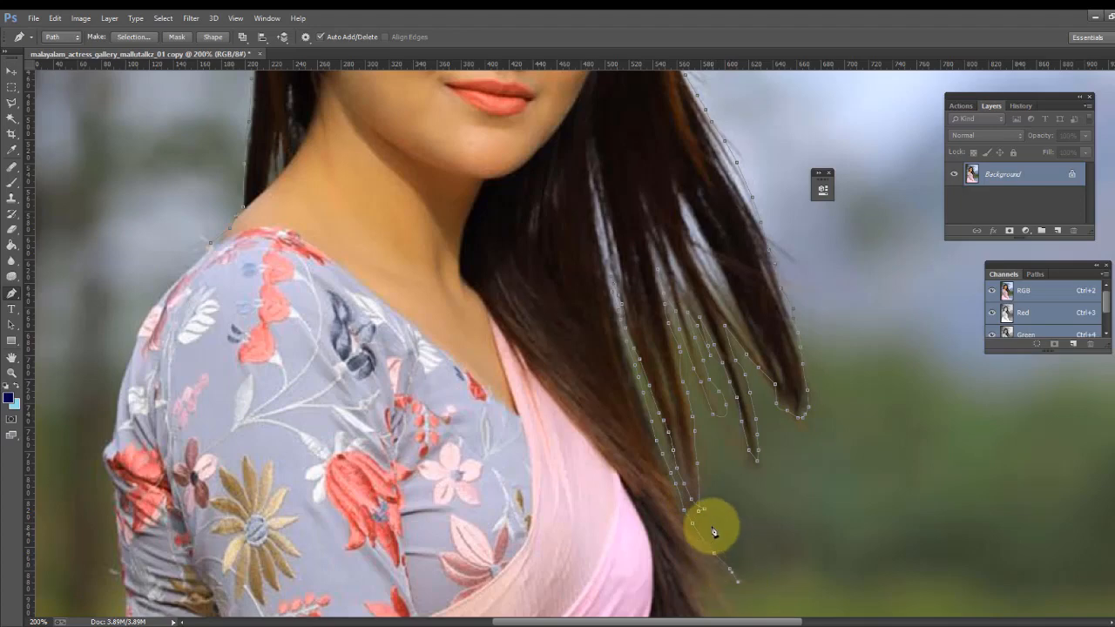
- Outline the lower hair tips beside the pink saree with closely spaced anchor points
{"action": "scroll", "coordinate": [726, 527], "scroll_direction": "down", "scroll_amount": 1}
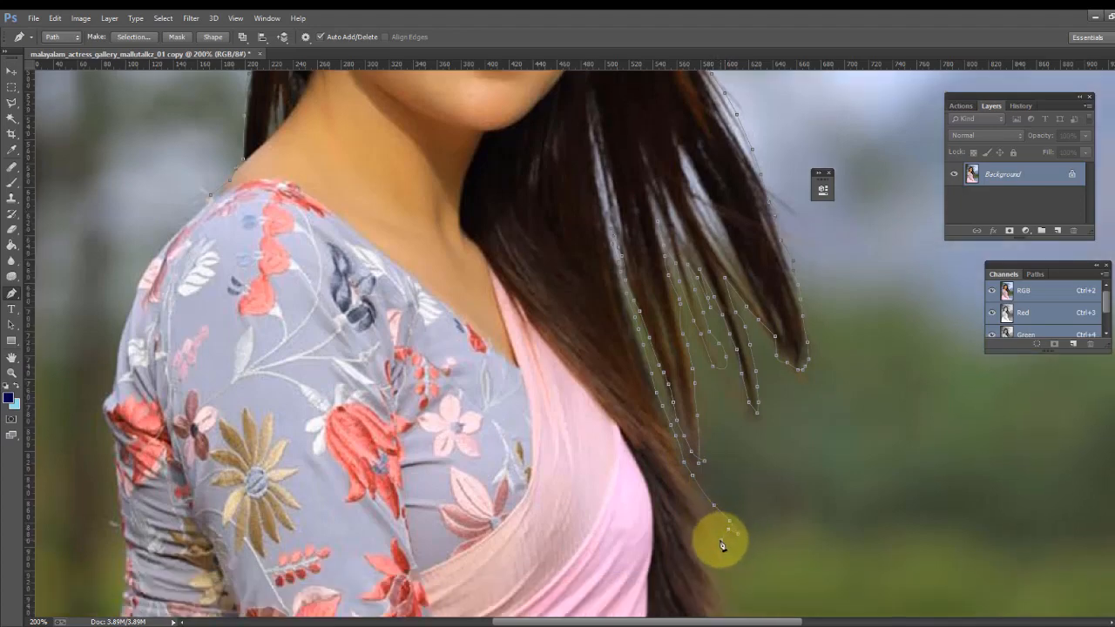
{"action": "left_click", "coordinate": [720, 556]}
{"action": "left_click", "coordinate": [713, 543]}
{"action": "left_click", "coordinate": [703, 531]}
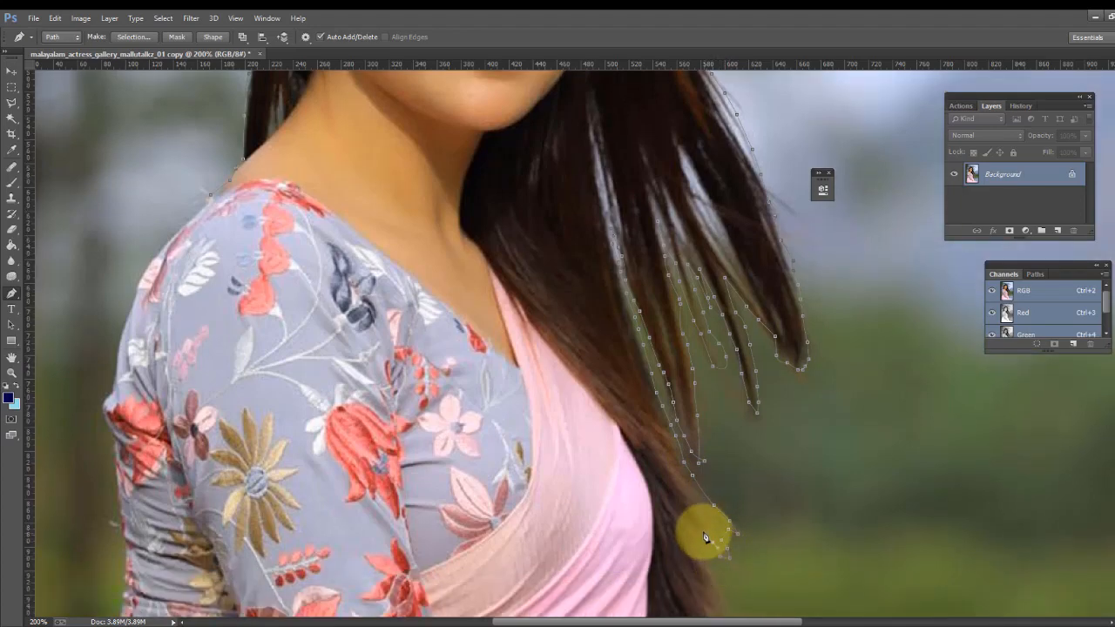
{"action": "left_click", "coordinate": [694, 531]}
{"action": "left_click", "coordinate": [697, 540]}
{"action": "left_click", "coordinate": [700, 550]}
{"action": "left_click", "coordinate": [723, 556]}
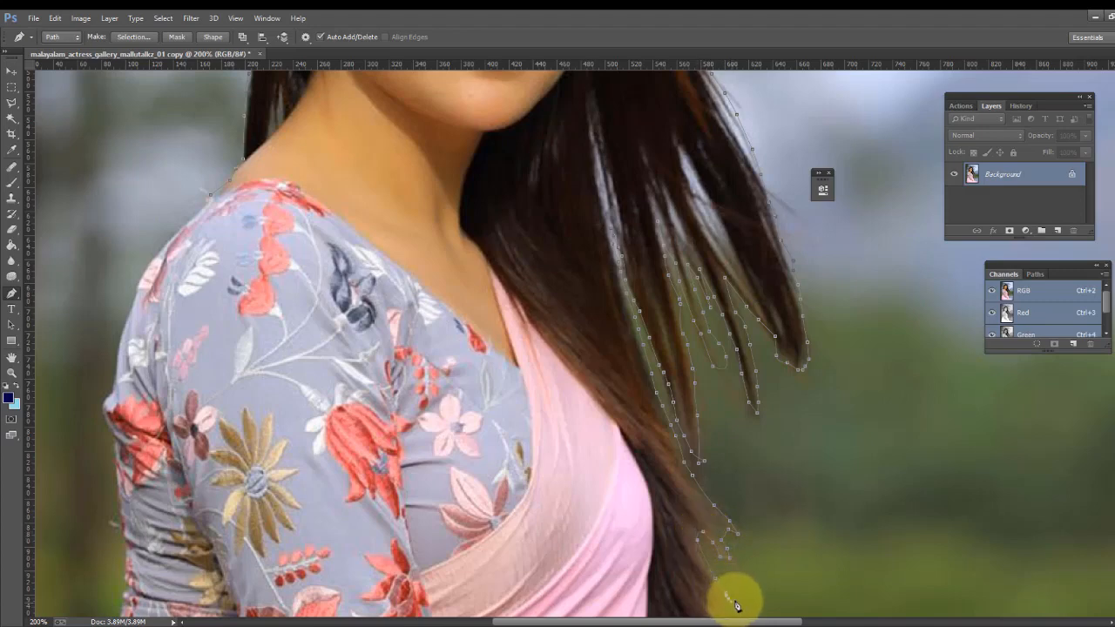
{"action": "left_click_drag", "start_coordinate": [735, 602], "coordinate": [733, 544]}
{"action": "left_click", "coordinate": [724, 540]}
{"action": "left_click", "coordinate": [718, 556]}
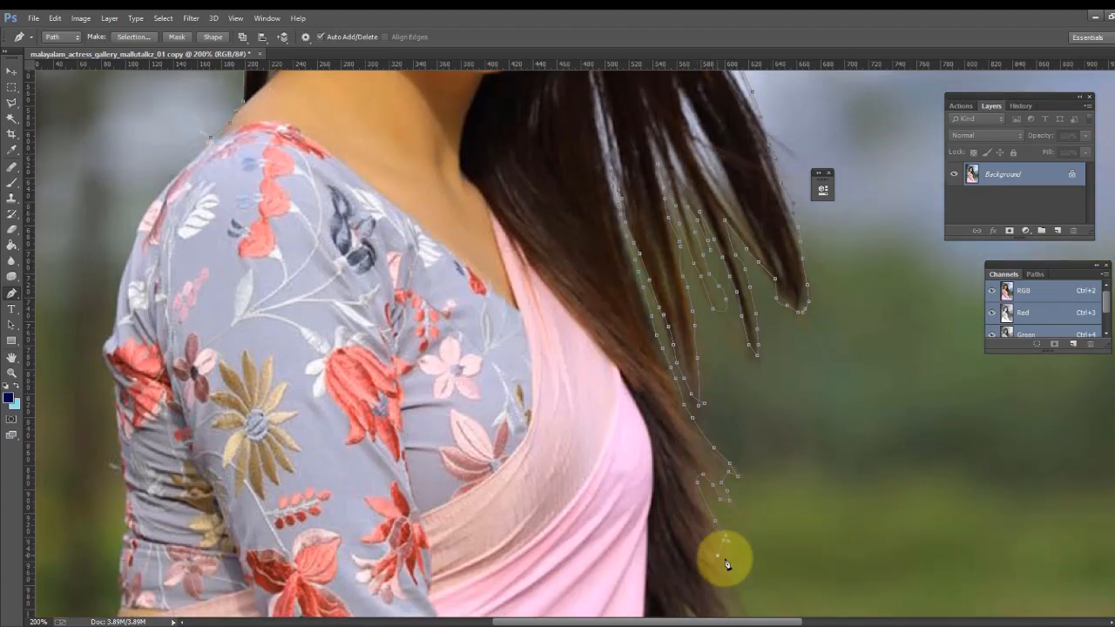
- Continue the path down the lowest hair ends hanging over the saree
{"action": "scroll", "coordinate": [729, 543], "scroll_direction": "down", "scroll_amount": 2}
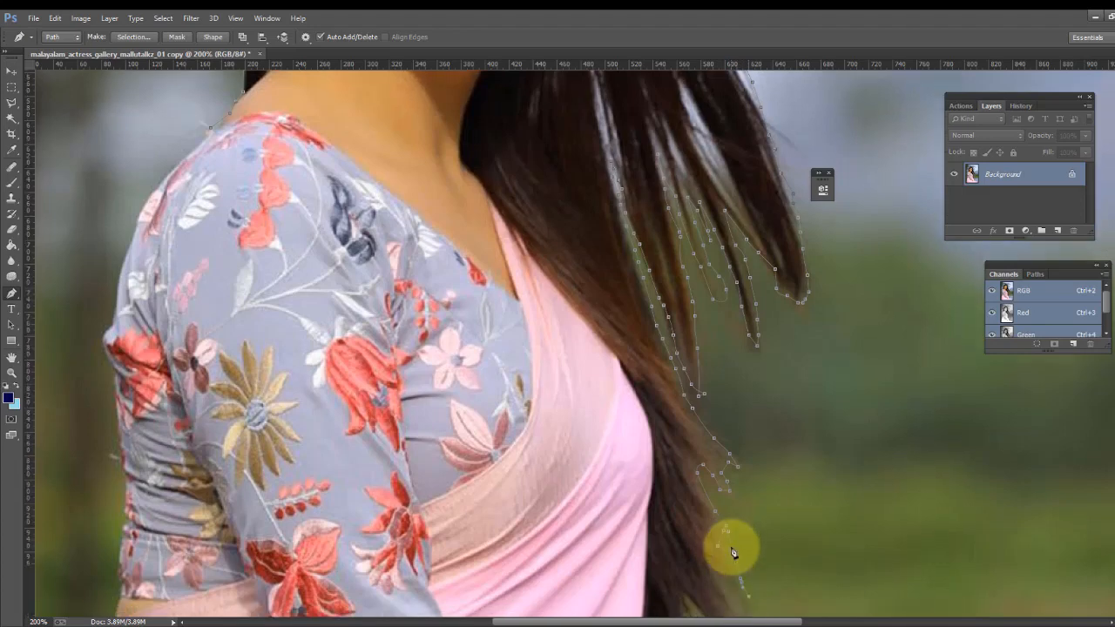
{"action": "left_click", "coordinate": [722, 541]}
{"action": "left_click", "coordinate": [718, 544]}
{"action": "left_click", "coordinate": [720, 555]}
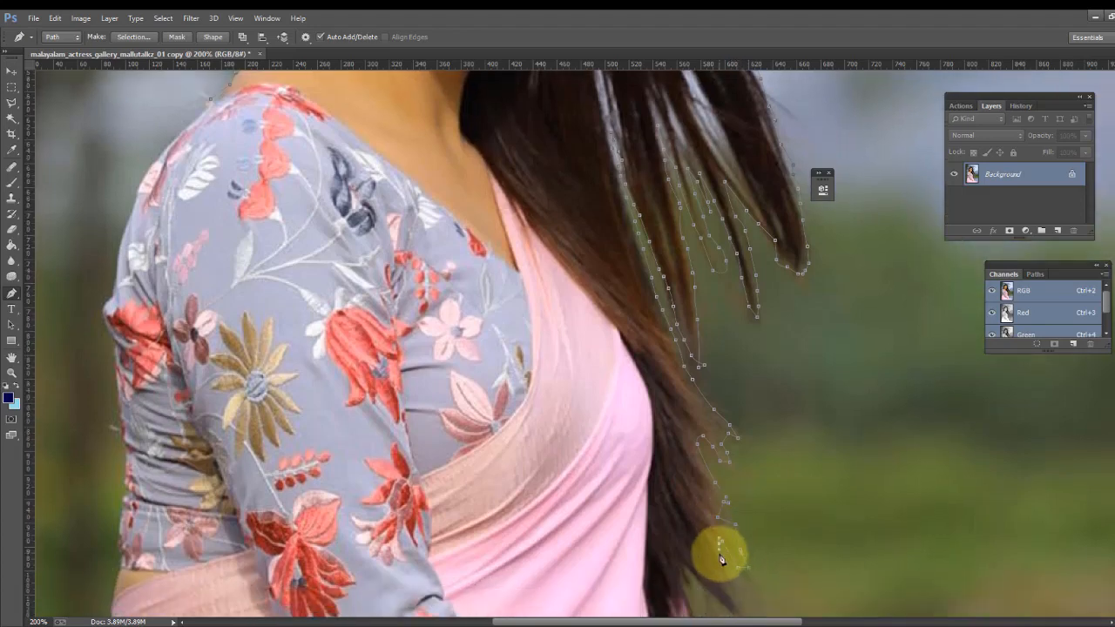
{"action": "left_click", "coordinate": [727, 572]}
{"action": "left_click", "coordinate": [738, 588]}
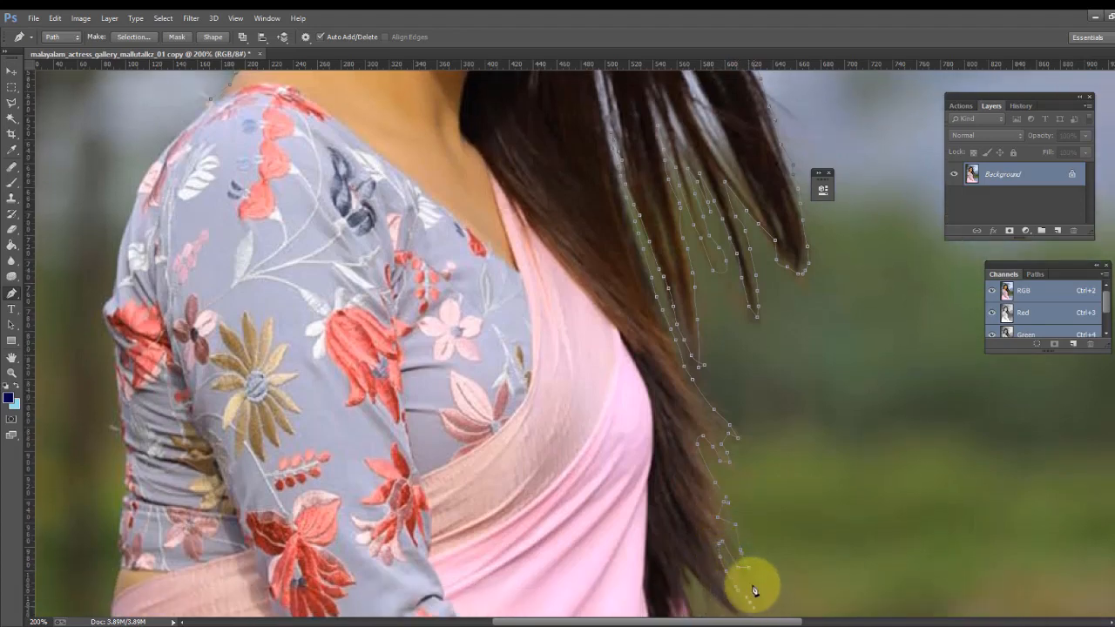
{"action": "scroll", "coordinate": [754, 586], "scroll_direction": "down", "scroll_amount": 2}
{"action": "left_click", "coordinate": [750, 585]}
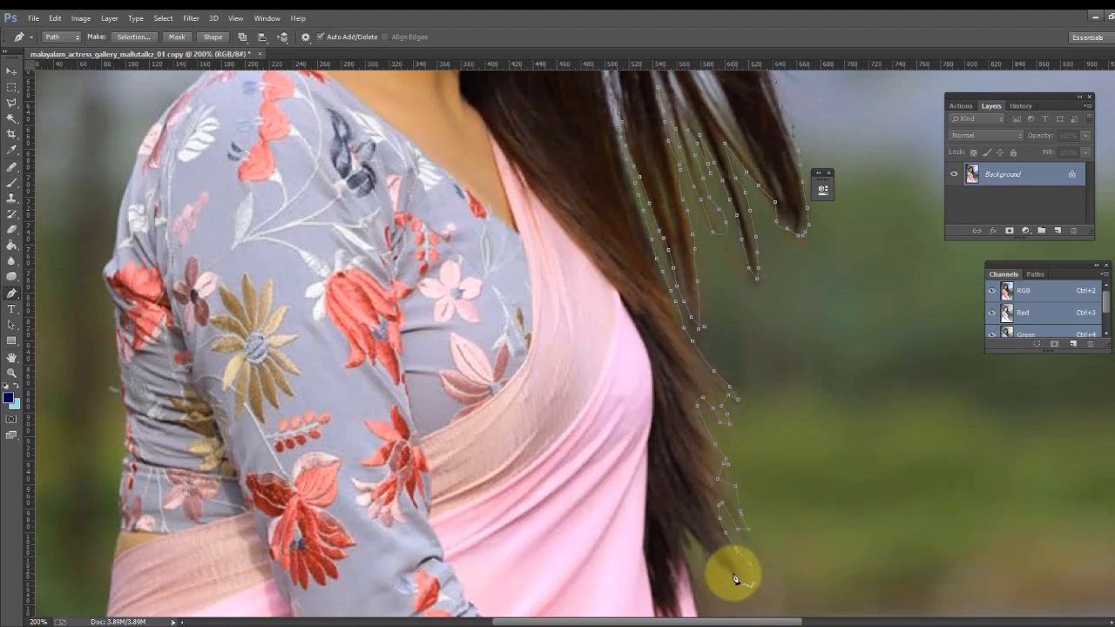
{"action": "left_click", "coordinate": [729, 564]}
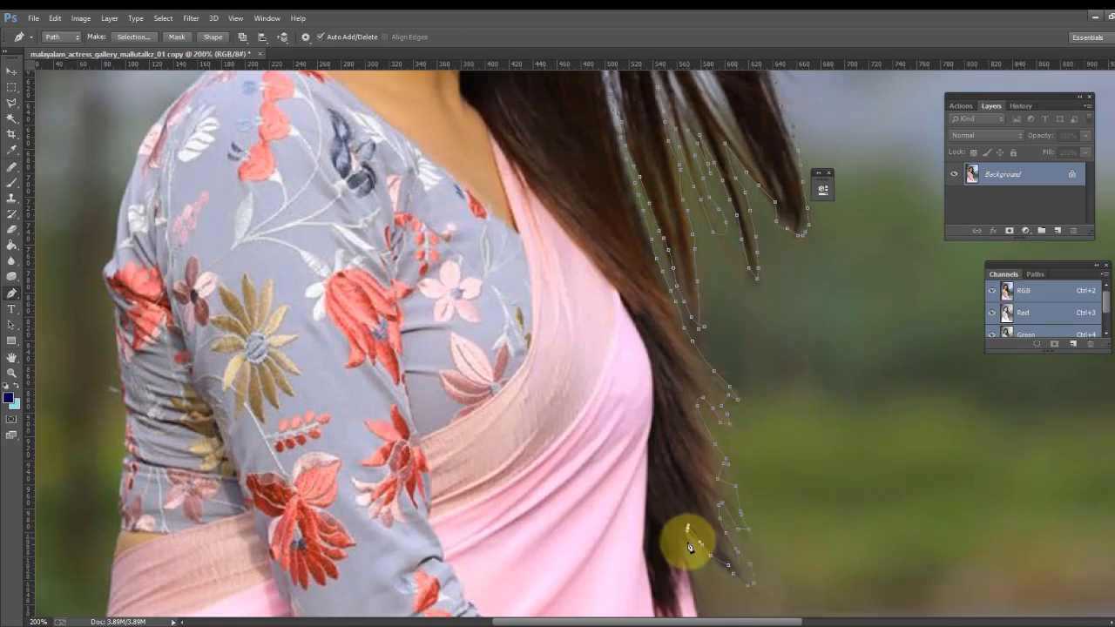
- Place anchor points along the top edge of the saree fold near the hand
{"action": "scroll", "coordinate": [692, 576], "scroll_direction": "down", "scroll_amount": 2}
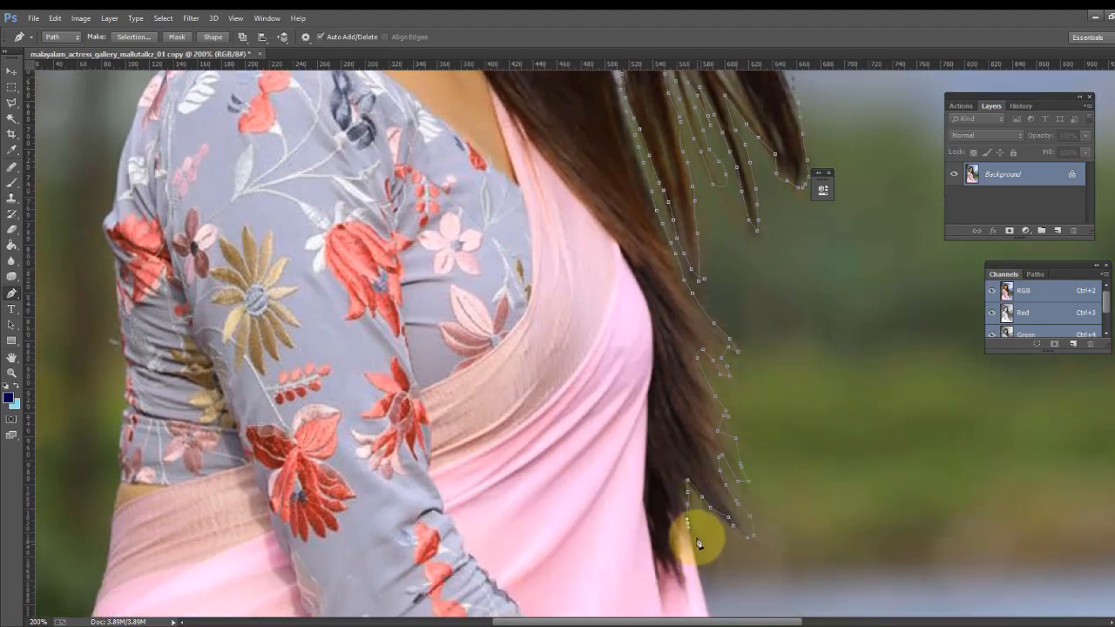
{"action": "scroll", "coordinate": [706, 562], "scroll_direction": "down", "scroll_amount": 2}
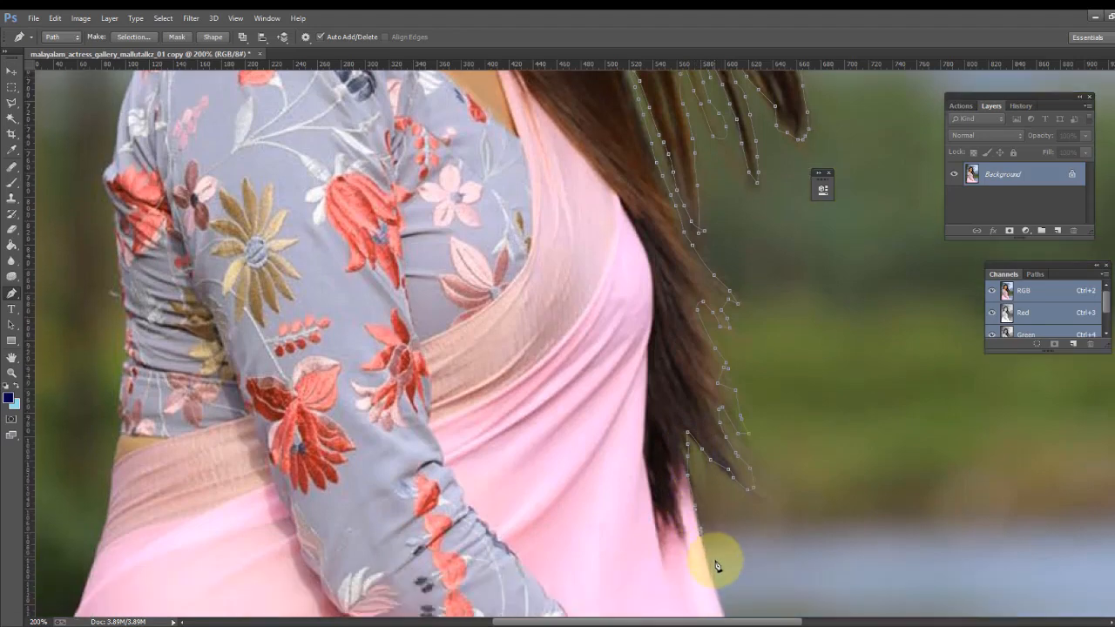
{"action": "scroll", "coordinate": [719, 571], "scroll_direction": "down", "scroll_amount": 2}
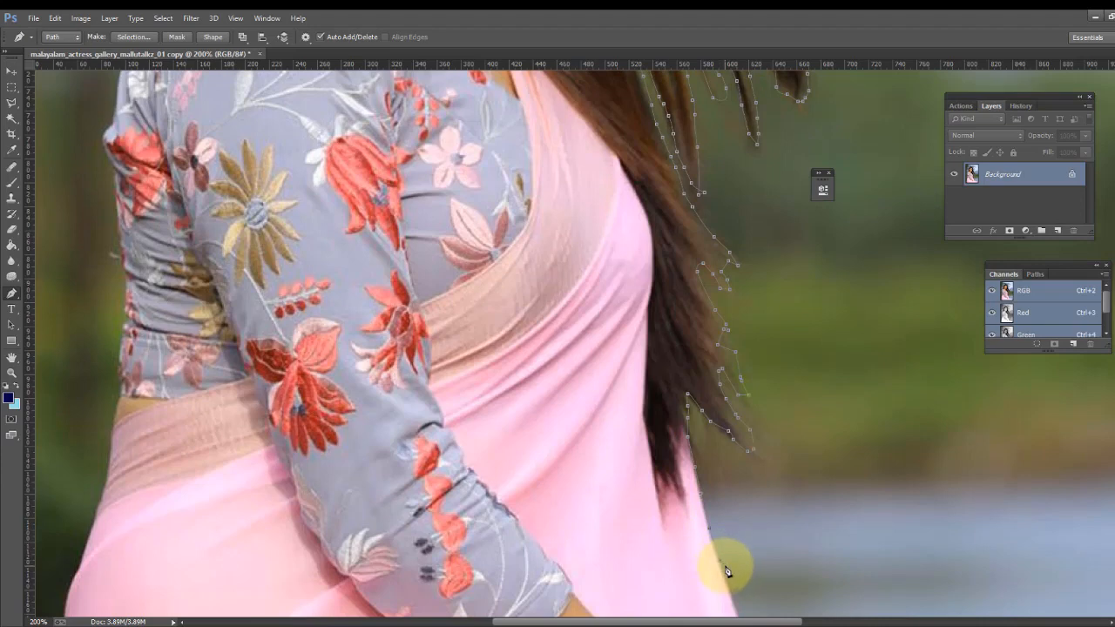
{"action": "scroll", "coordinate": [735, 595], "scroll_direction": "down", "scroll_amount": 2}
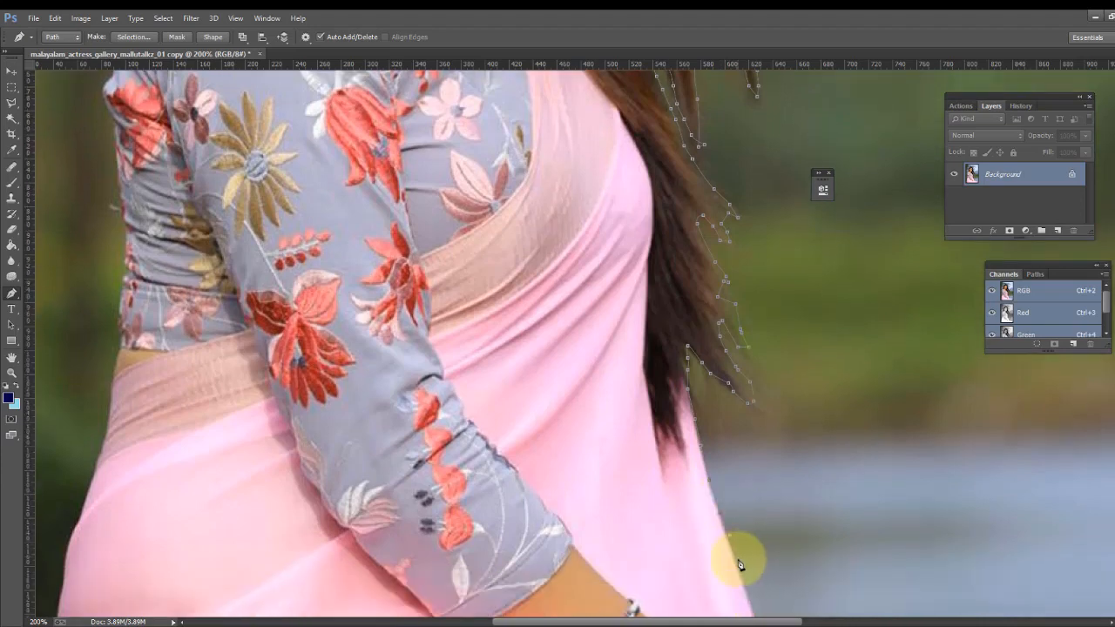
{"action": "scroll", "coordinate": [739, 568], "scroll_direction": "down", "scroll_amount": 2}
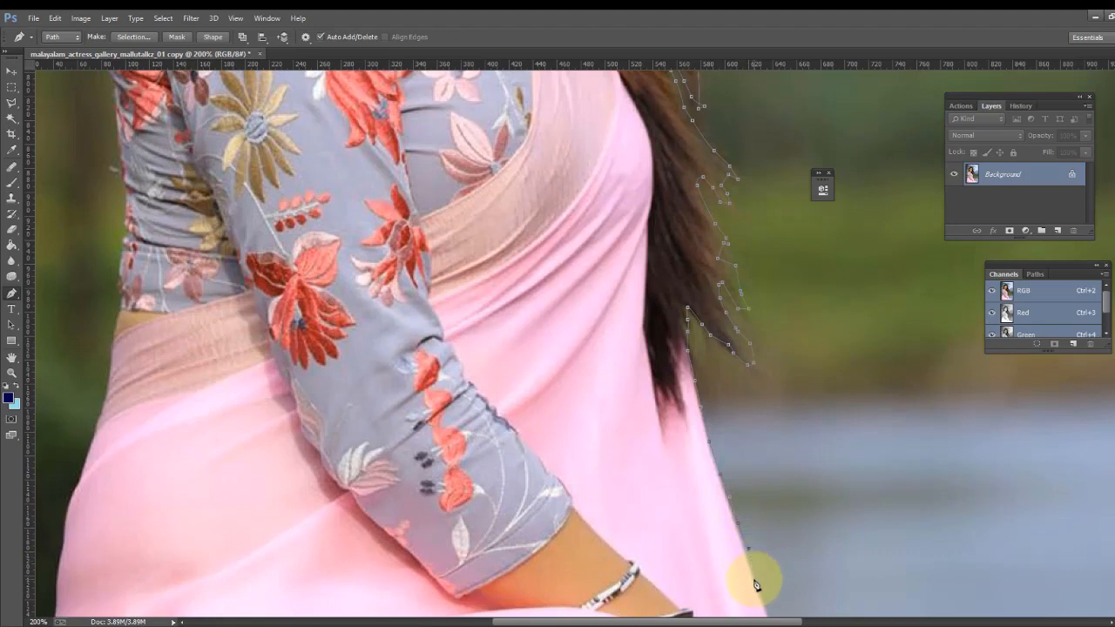
{"action": "scroll", "coordinate": [767, 593], "scroll_direction": "down", "scroll_amount": 2}
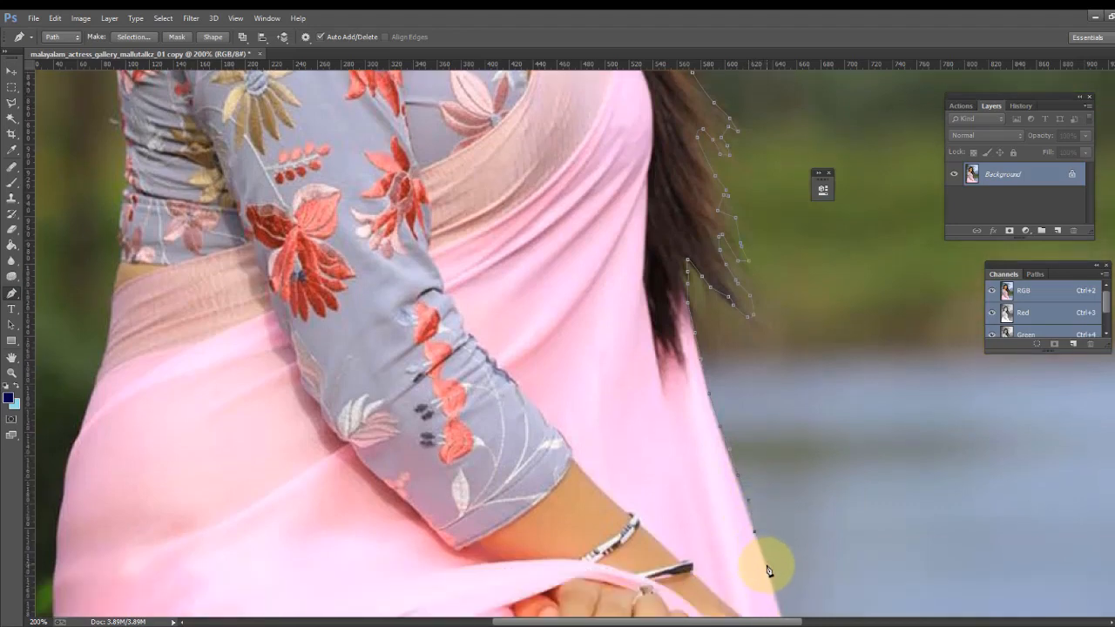
{"action": "scroll", "coordinate": [780, 571], "scroll_direction": "down", "scroll_amount": 2}
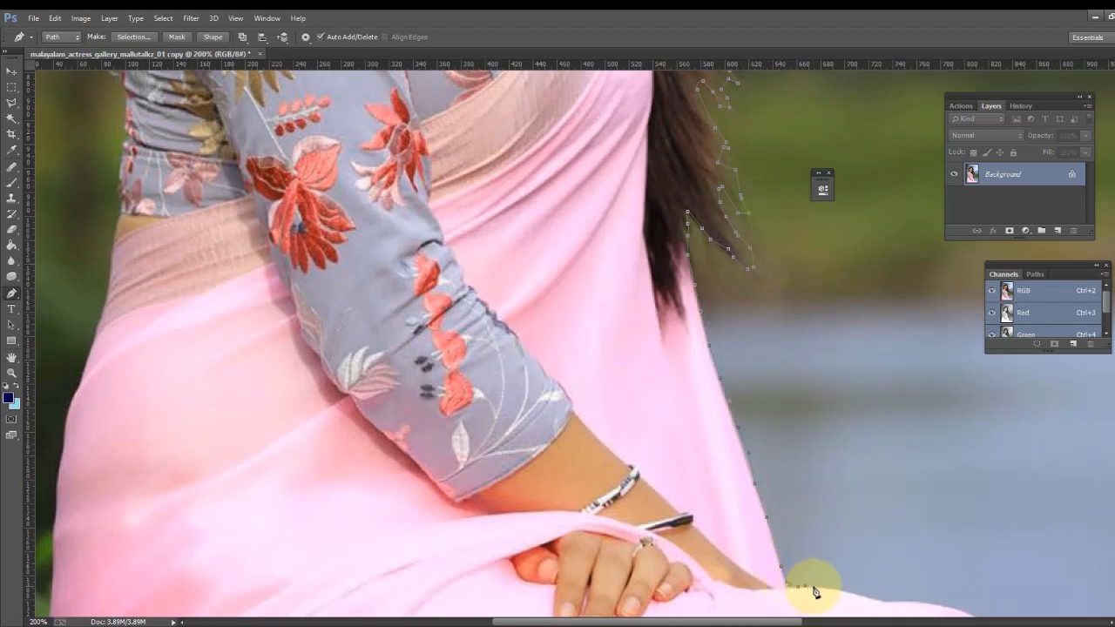
{"action": "left_click", "coordinate": [843, 594]}
{"action": "left_click", "coordinate": [855, 596]}
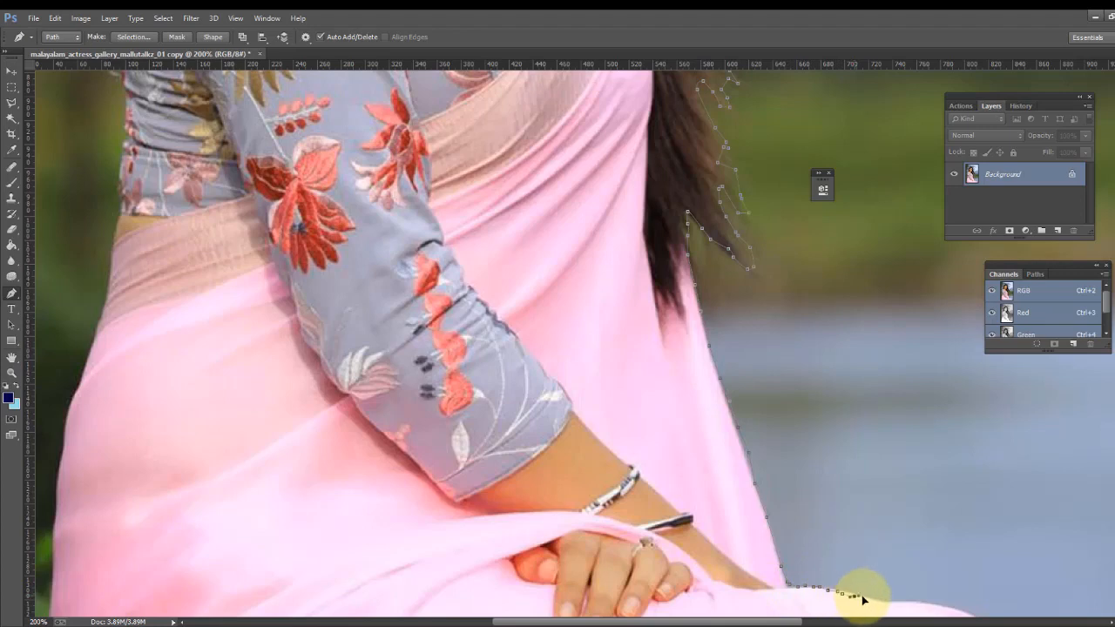
{"action": "left_click", "coordinate": [865, 597]}
{"action": "left_click", "coordinate": [896, 598]}
{"action": "left_click", "coordinate": [906, 599]}
{"action": "left_click", "coordinate": [921, 603]}
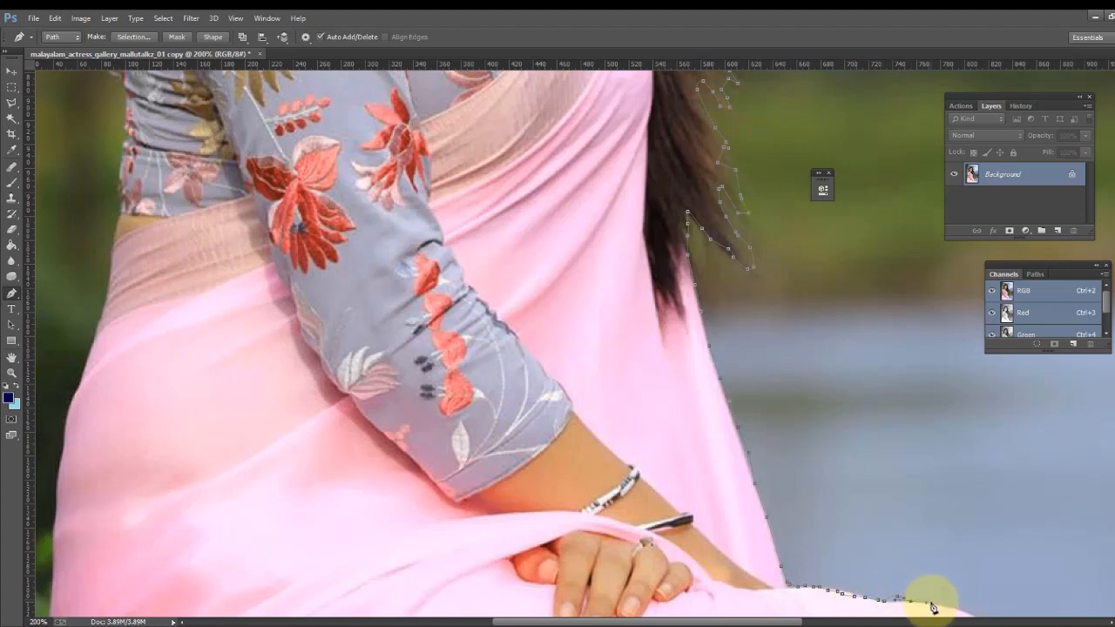
{"action": "left_click", "coordinate": [945, 609]}
{"action": "left_click", "coordinate": [960, 611]}
- Extend the path down the curved right edge of the saree drape to the image edge
{"action": "scroll", "coordinate": [981, 621], "scroll_direction": "down", "scroll_amount": 5}
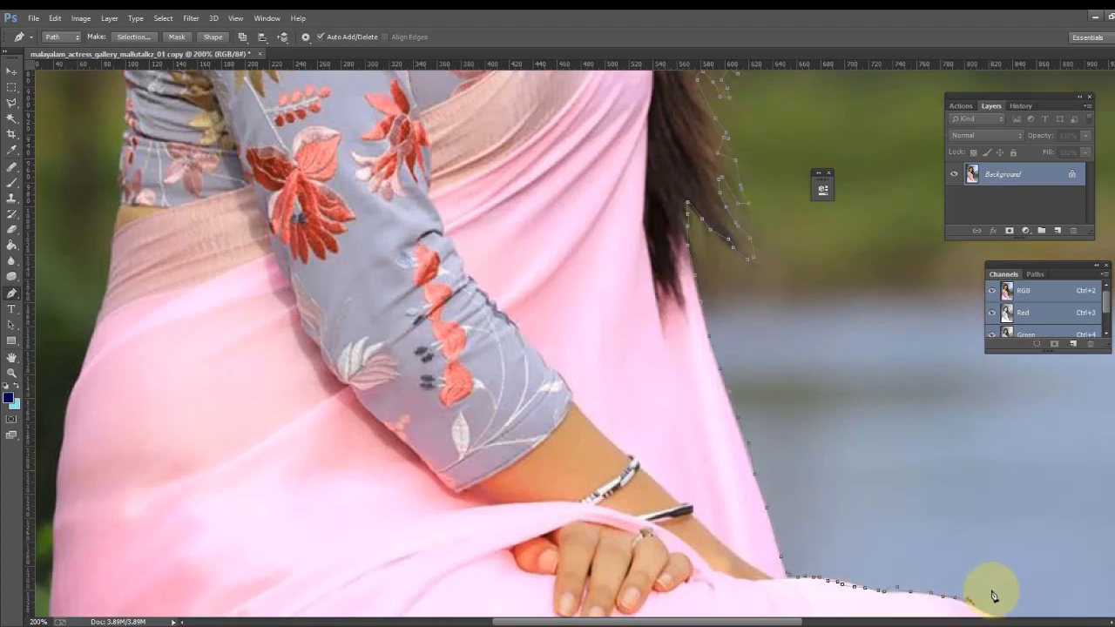
{"action": "scroll", "coordinate": [1004, 535], "scroll_direction": "down", "scroll_amount": 3}
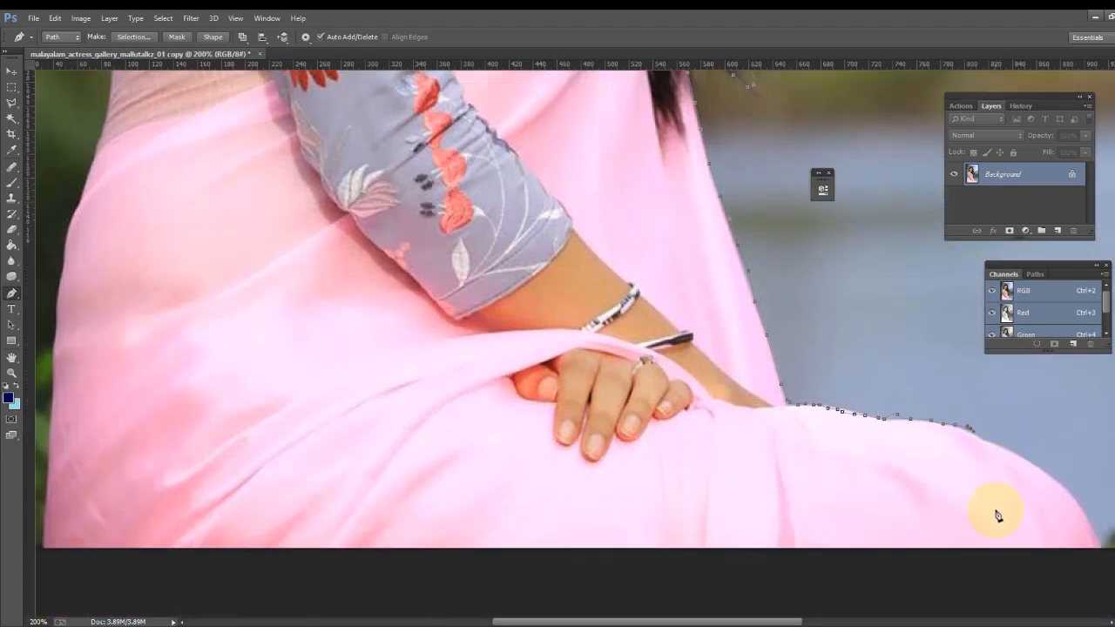
{"action": "left_click", "coordinate": [1018, 453]}
{"action": "left_click", "coordinate": [1040, 464]}
{"action": "left_click", "coordinate": [1063, 481]}
{"action": "left_click", "coordinate": [1081, 502]}
{"action": "left_click", "coordinate": [1089, 516]}
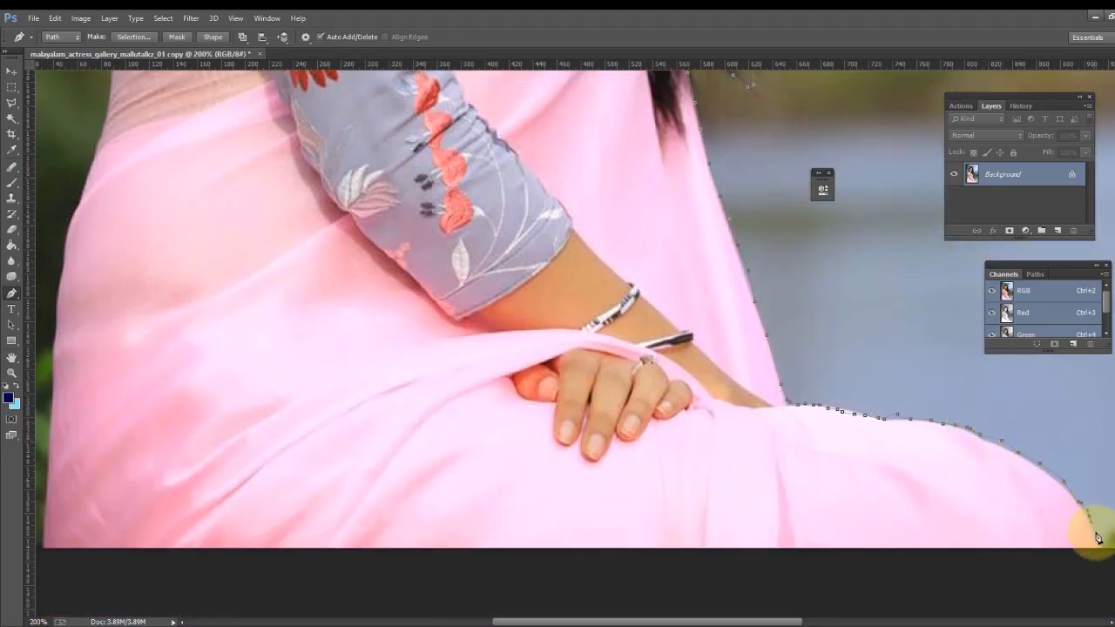
- Run the path along the image's bottom edge and up the saree's left edge with anchor points
{"action": "left_click", "coordinate": [1107, 550]}
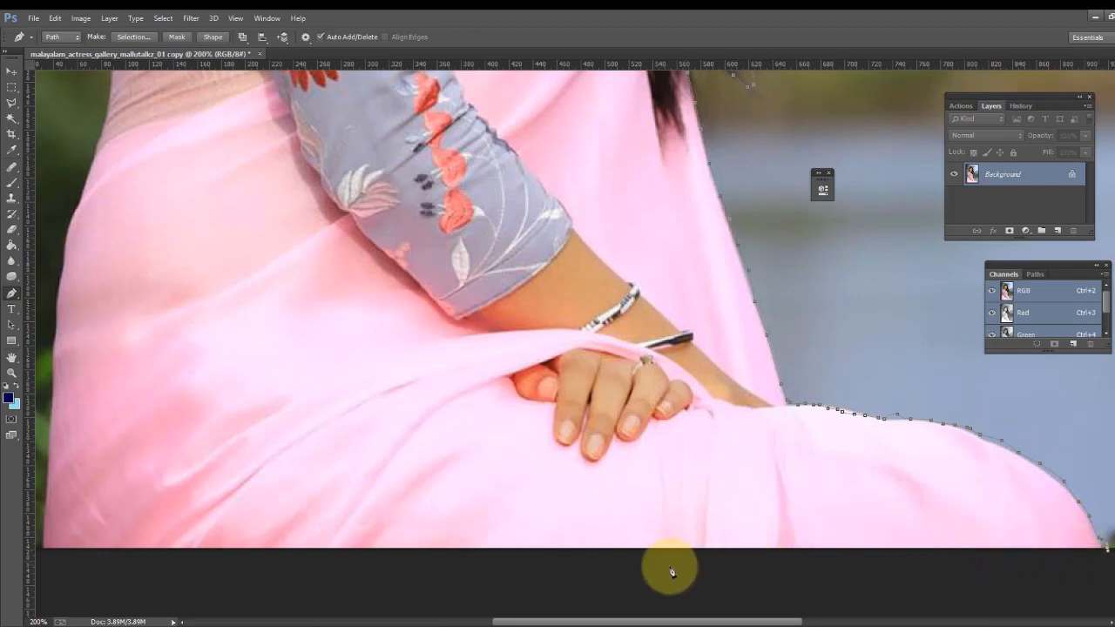
{"action": "left_click", "coordinate": [43, 549]}
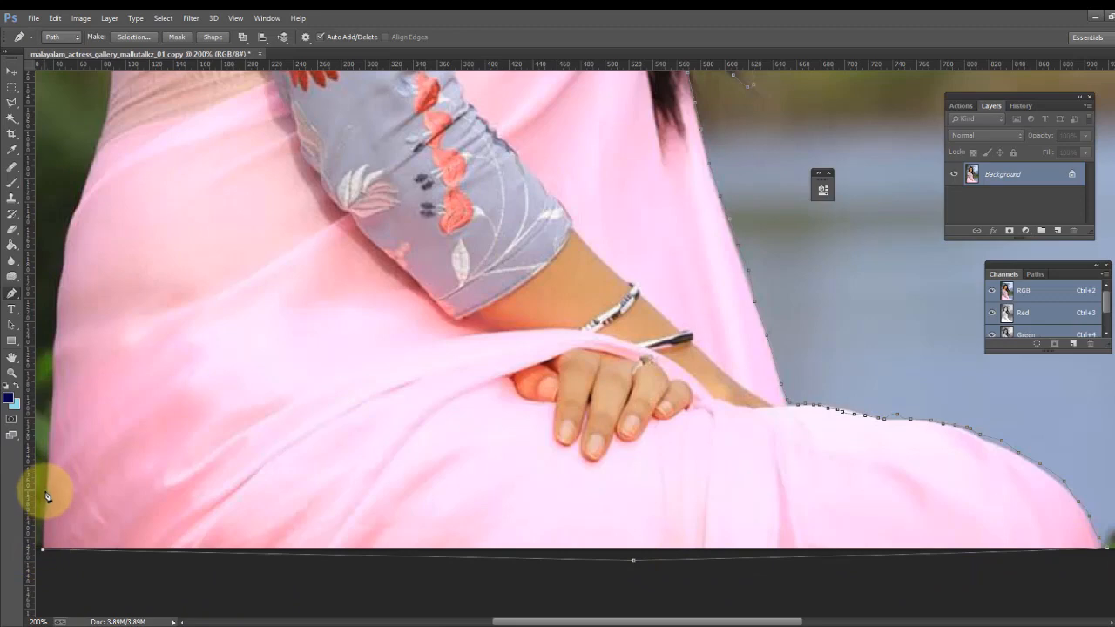
{"action": "left_click", "coordinate": [45, 490]}
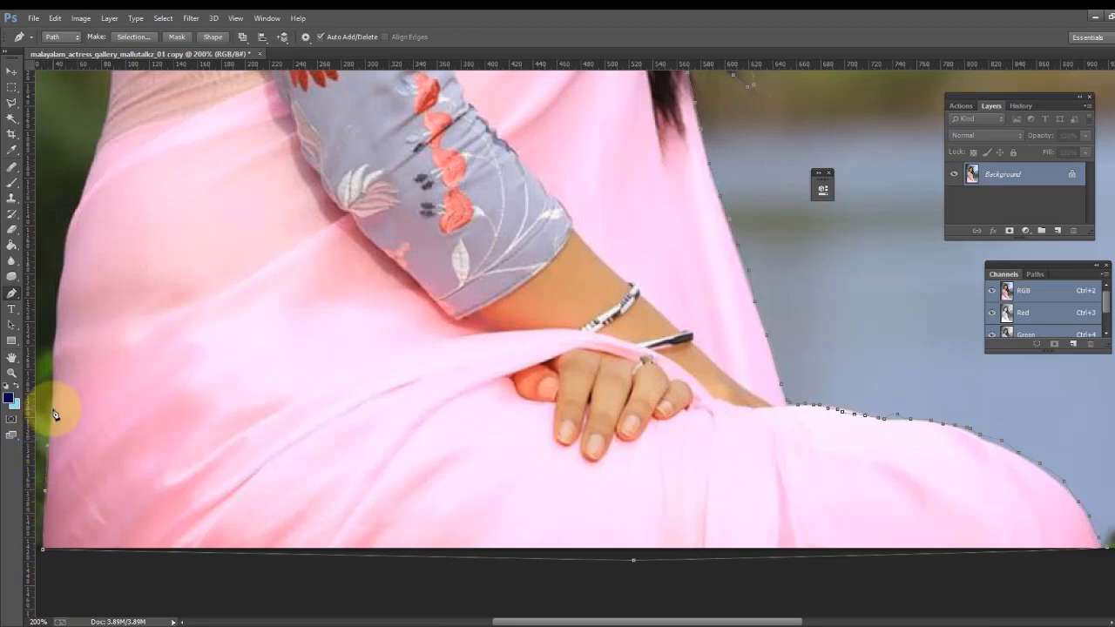
{"action": "left_click", "coordinate": [51, 377]}
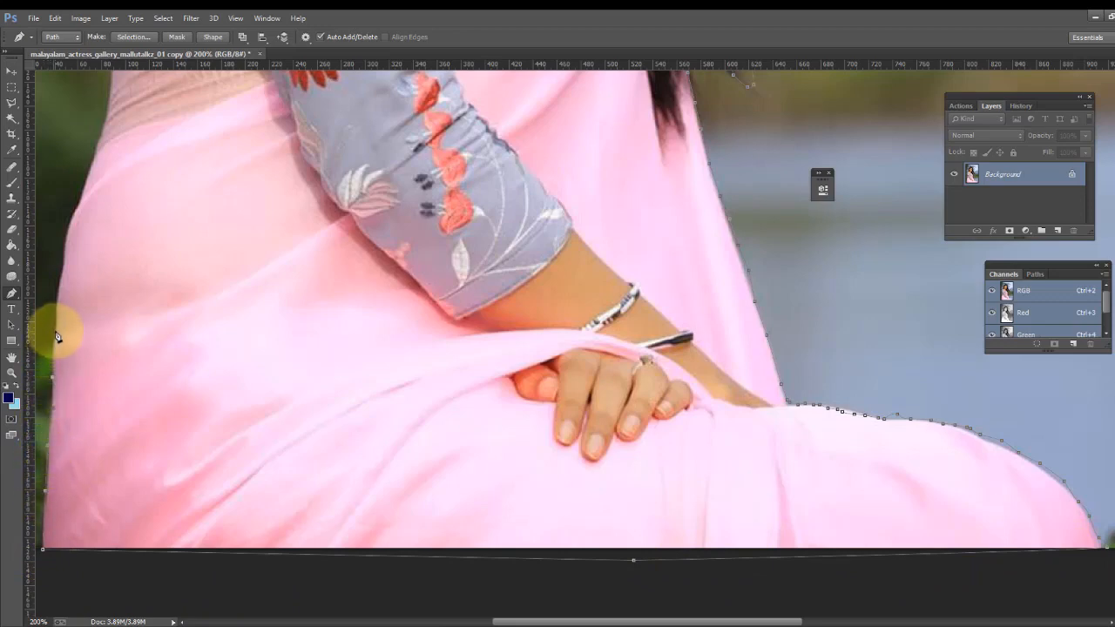
{"action": "left_click", "coordinate": [57, 302]}
{"action": "left_click", "coordinate": [61, 282]}
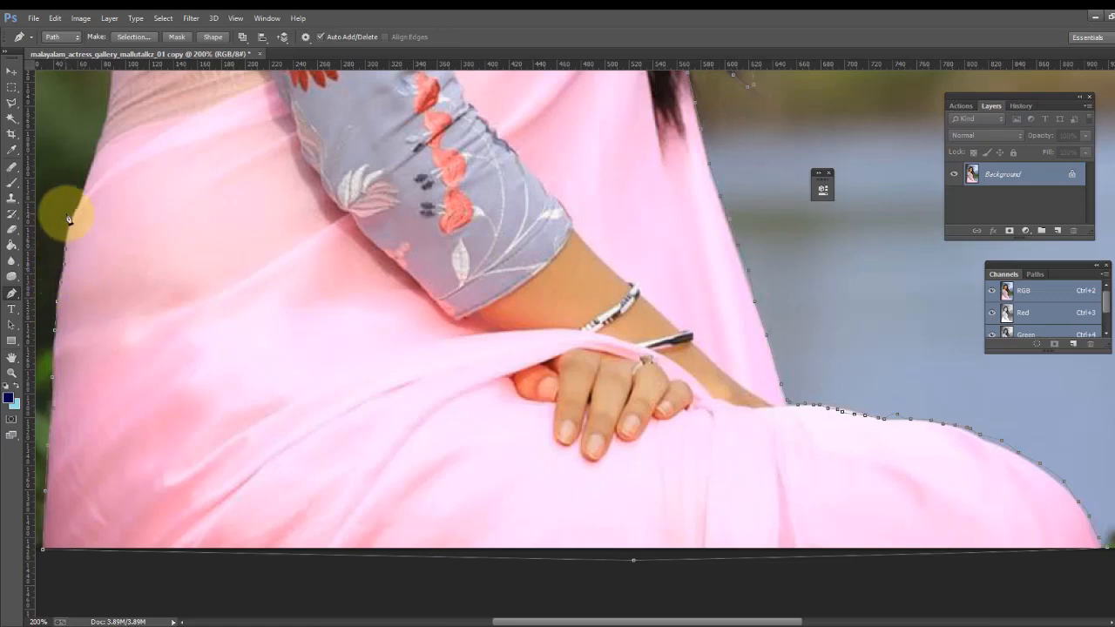
- Continue anchor points up the saree's left edge, undoing a stray click that deselected the path
{"action": "scroll", "coordinate": [79, 261], "scroll_direction": "up", "scroll_amount": 3}
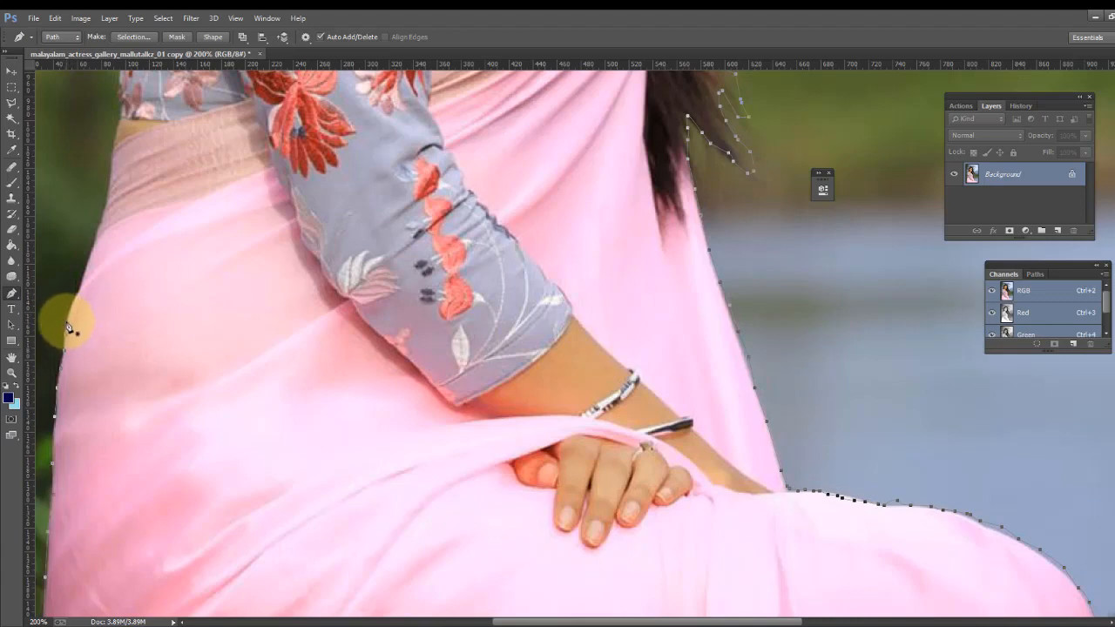
{"action": "left_click", "coordinate": [68, 317]}
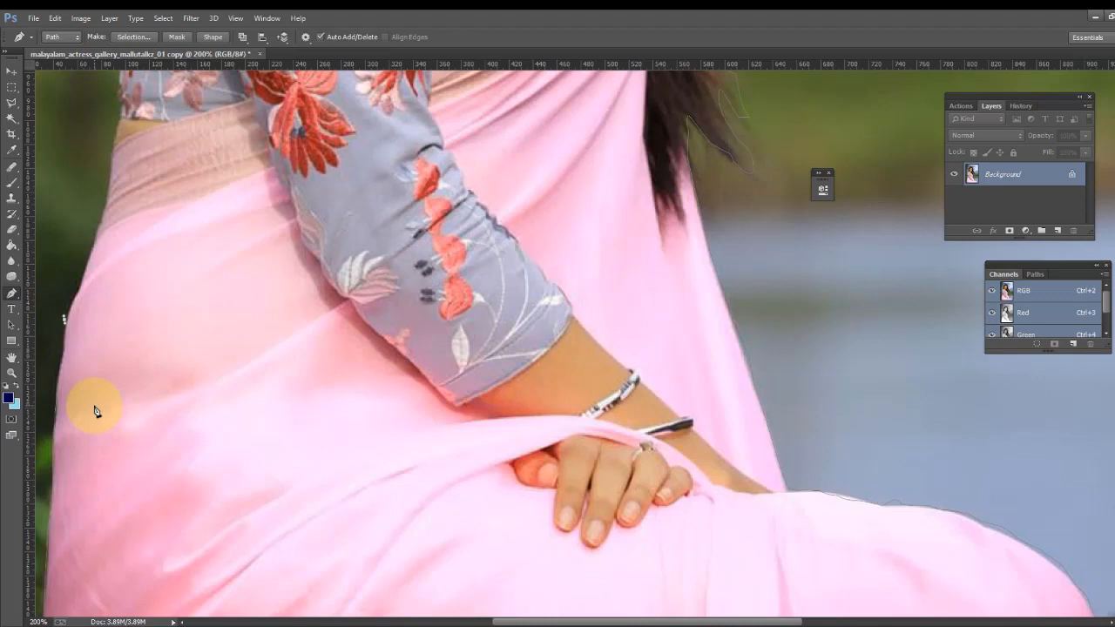
{"action": "left_click", "coordinate": [70, 319]}
{"action": "key", "text": "ctrl+z"}
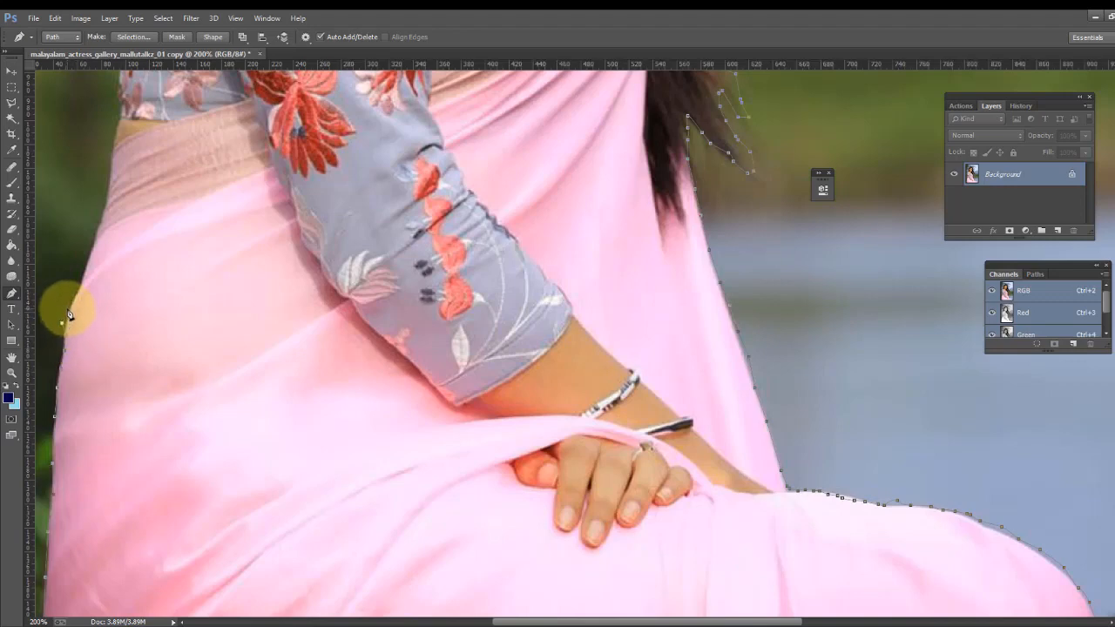
{"action": "left_click", "coordinate": [69, 319]}
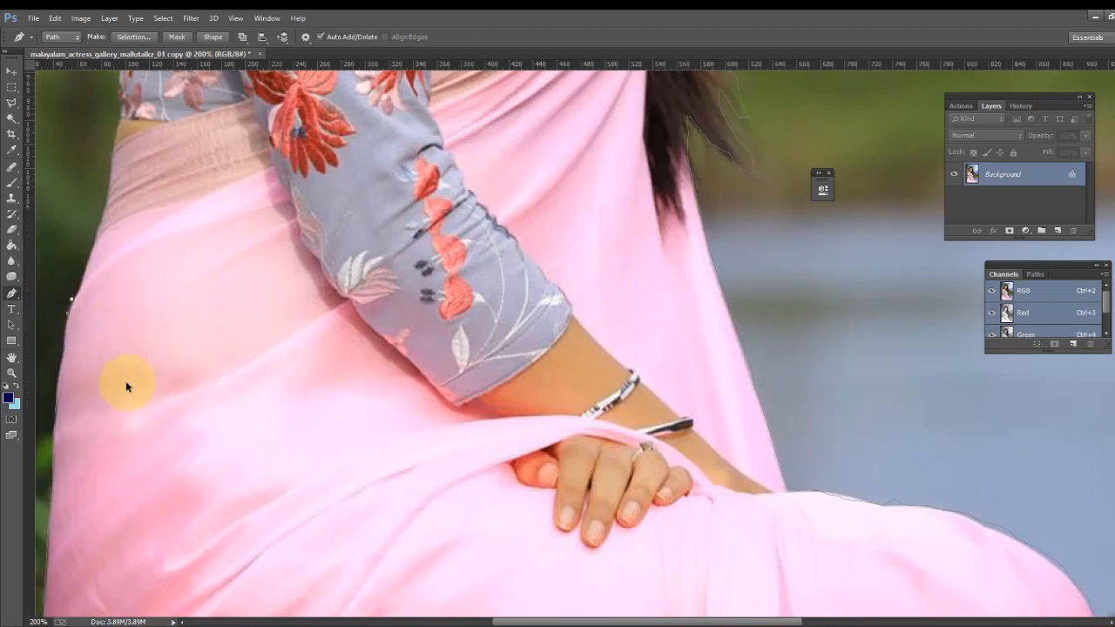
{"action": "key", "text": "ctrl+alt+z"}
{"action": "key", "text": "ctrl+alt+z"}
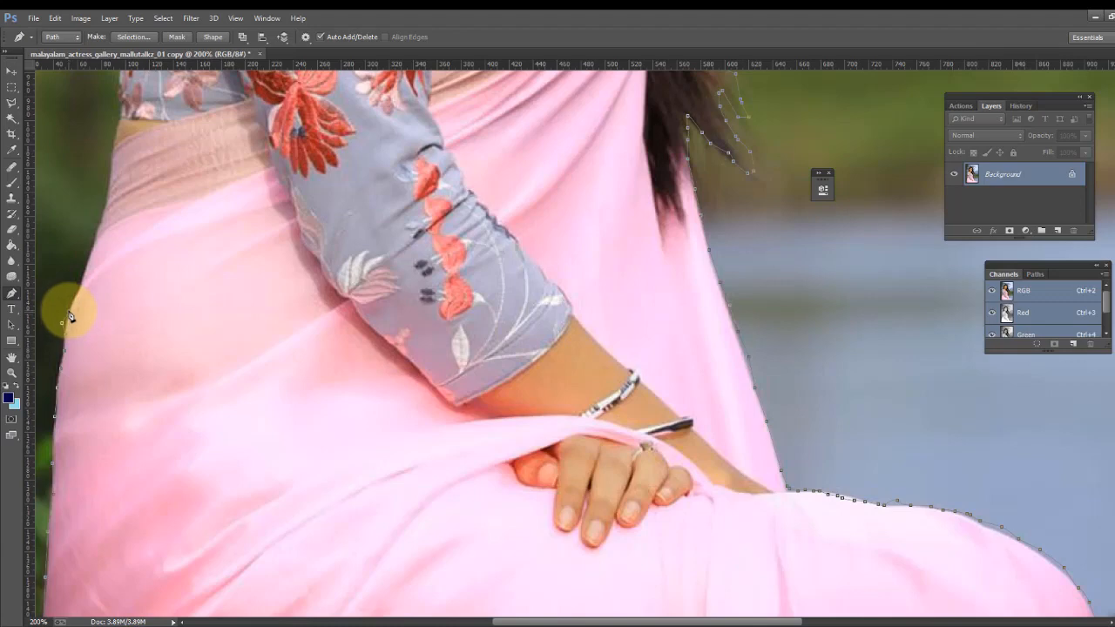
{"action": "left_click_drag", "start_coordinate": [67, 312], "coordinate": [71, 302]}
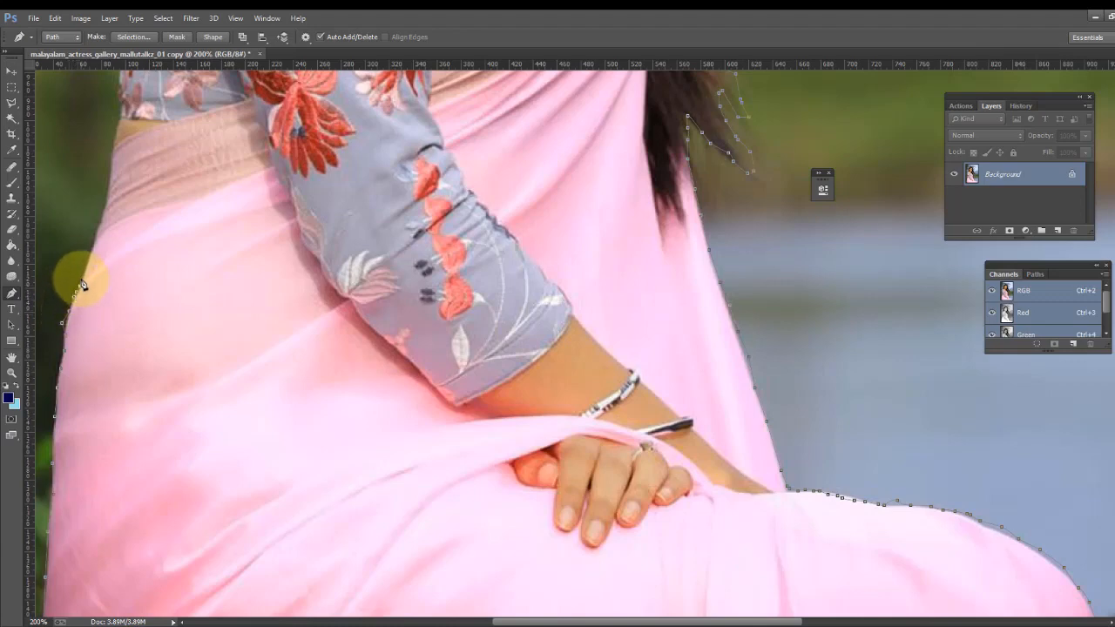
{"action": "left_click", "coordinate": [81, 275]}
{"action": "left_click", "coordinate": [89, 254]}
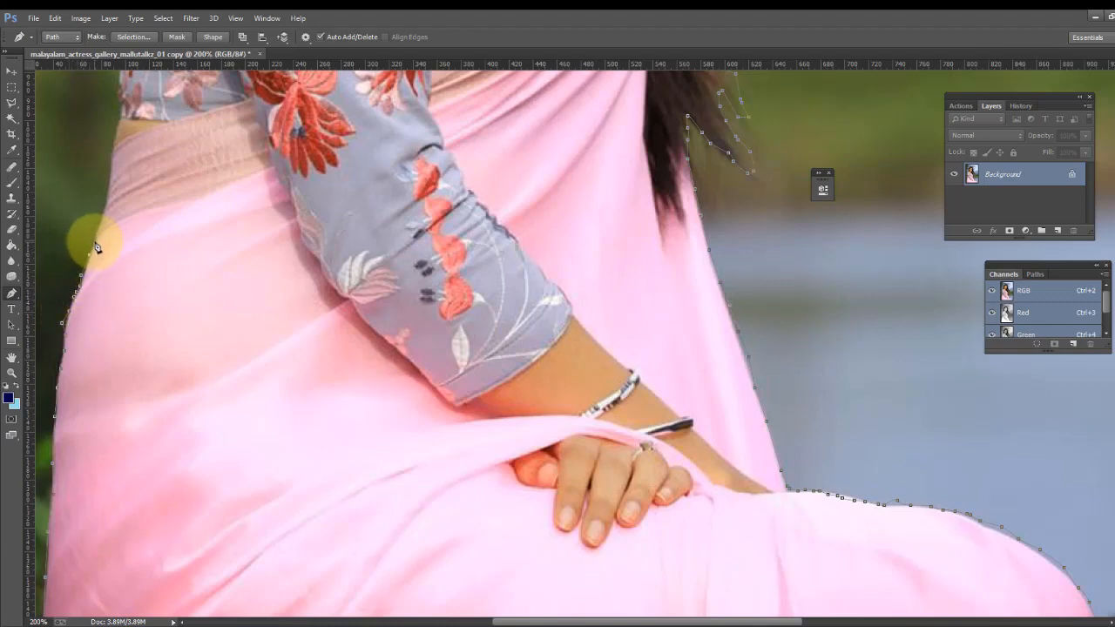
- Add an anchor point at the sleeve's left edge above the saree
{"action": "scroll", "coordinate": [122, 222], "scroll_direction": "up", "scroll_amount": 2}
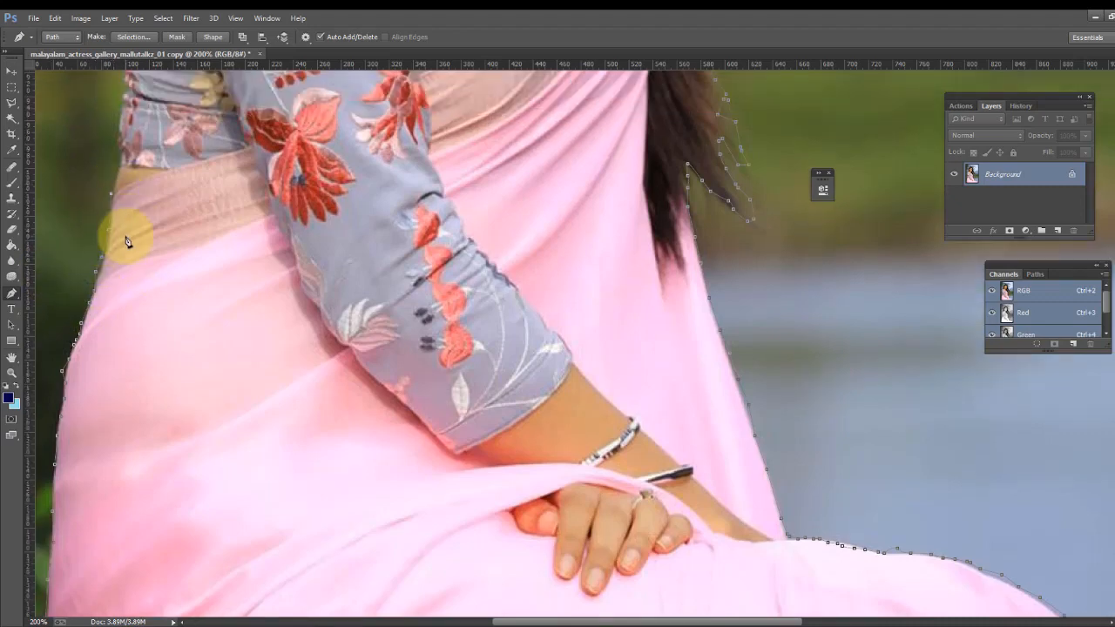
{"action": "scroll", "coordinate": [119, 232], "scroll_direction": "up", "scroll_amount": 3}
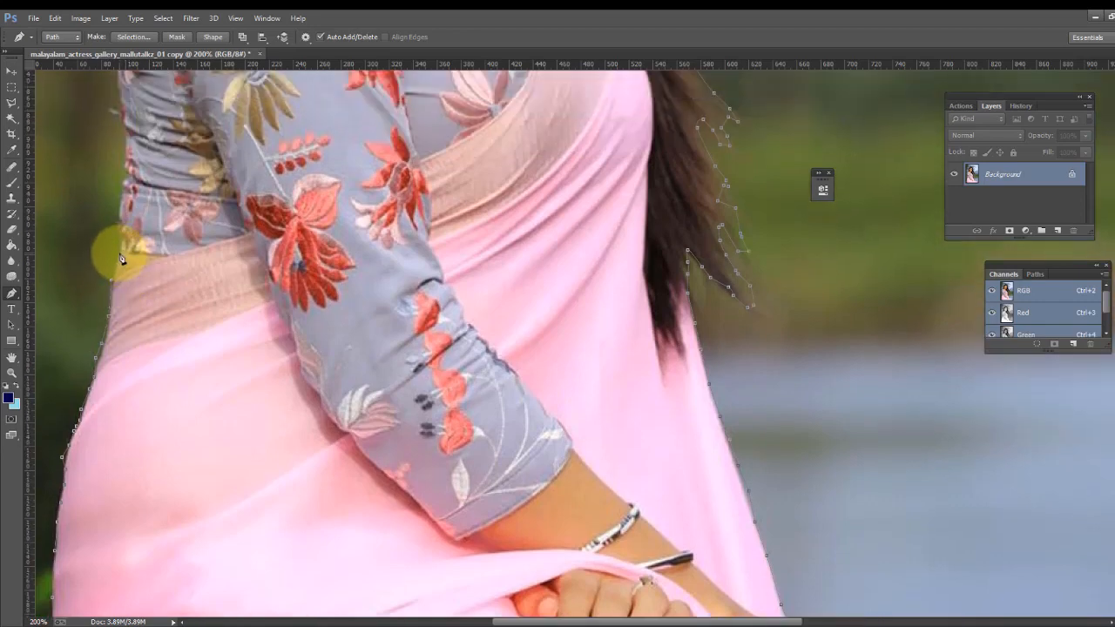
{"action": "left_click", "coordinate": [121, 235]}
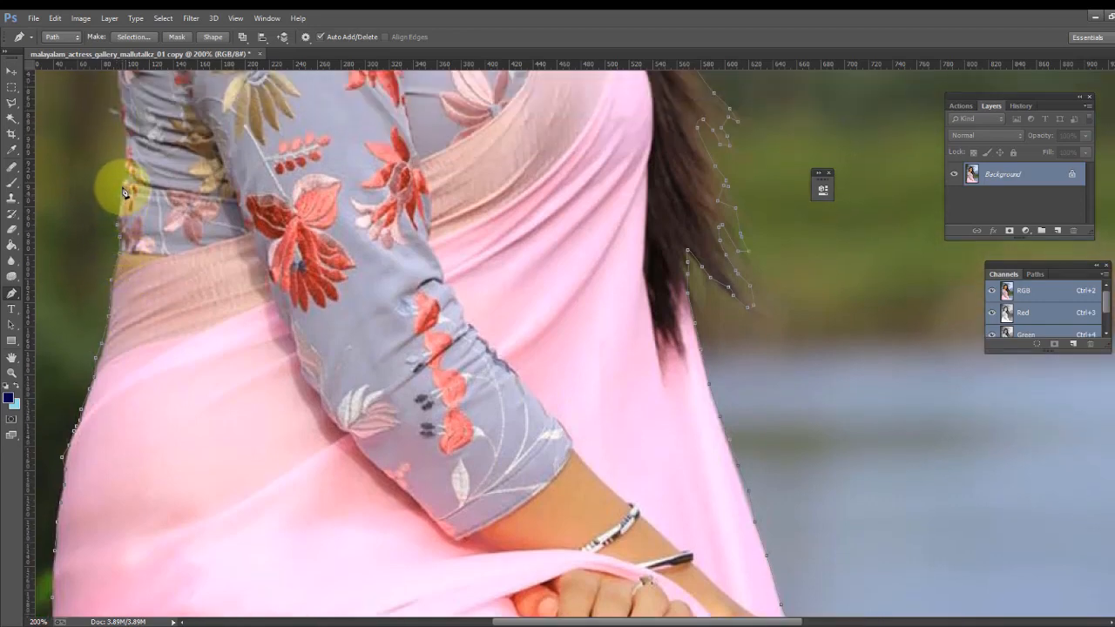
- Convert the finished outline path into a selection
{"action": "scroll", "coordinate": [124, 196], "scroll_direction": "up", "scroll_amount": 1}
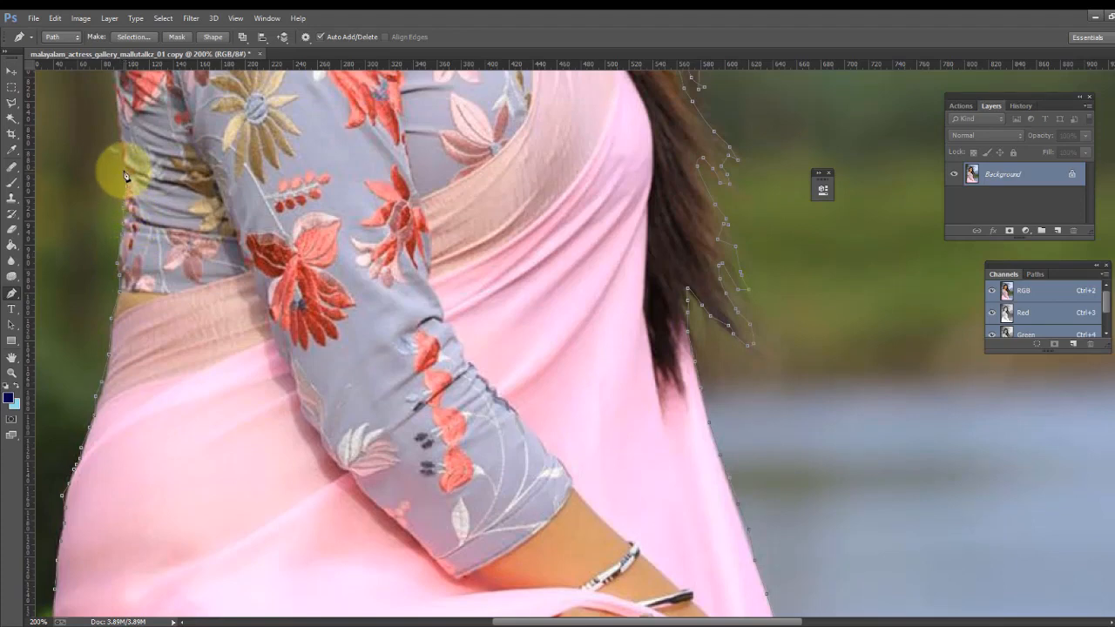
{"action": "scroll", "coordinate": [117, 164], "scroll_direction": "up", "scroll_amount": 1}
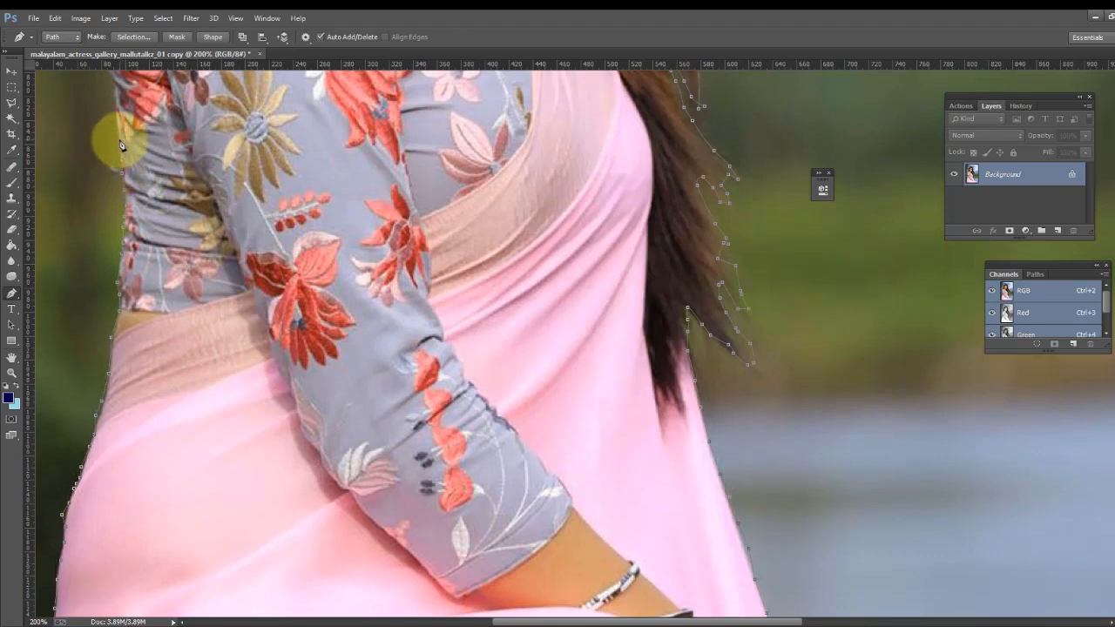
{"action": "scroll", "coordinate": [113, 187], "scroll_direction": "up", "scroll_amount": 2}
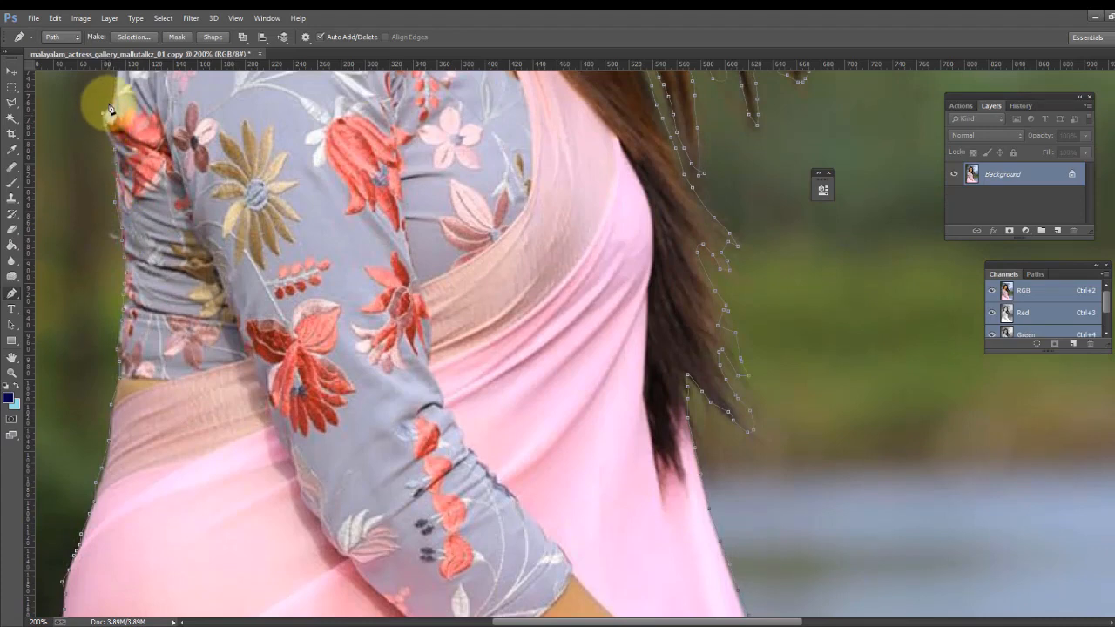
{"action": "scroll", "coordinate": [117, 183], "scroll_direction": "up", "scroll_amount": 3}
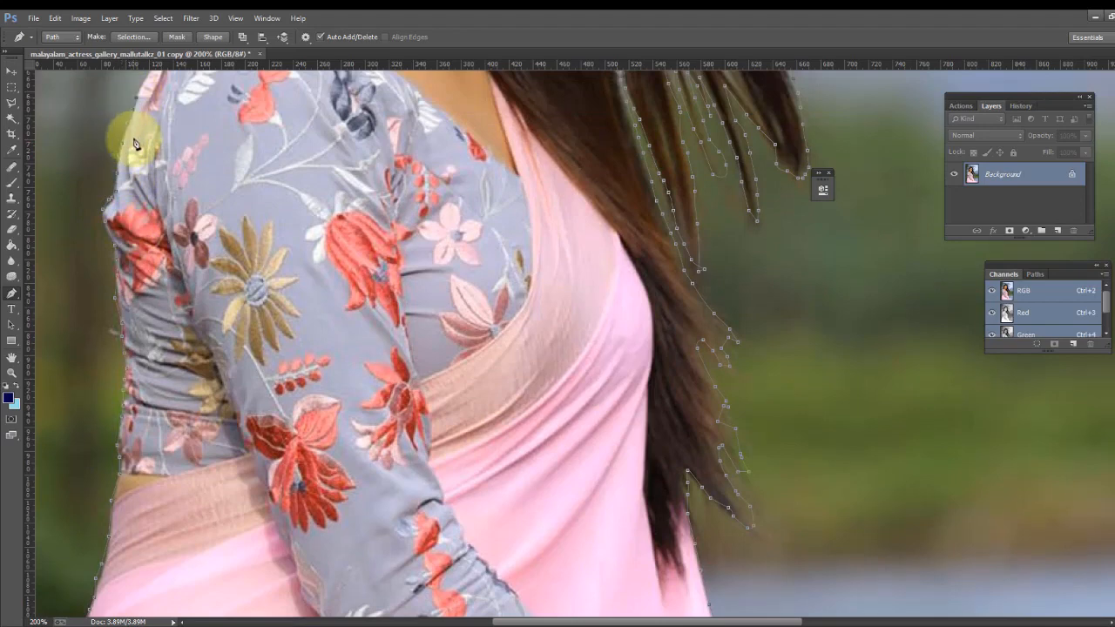
{"action": "scroll", "coordinate": [132, 142], "scroll_direction": "up", "scroll_amount": 3}
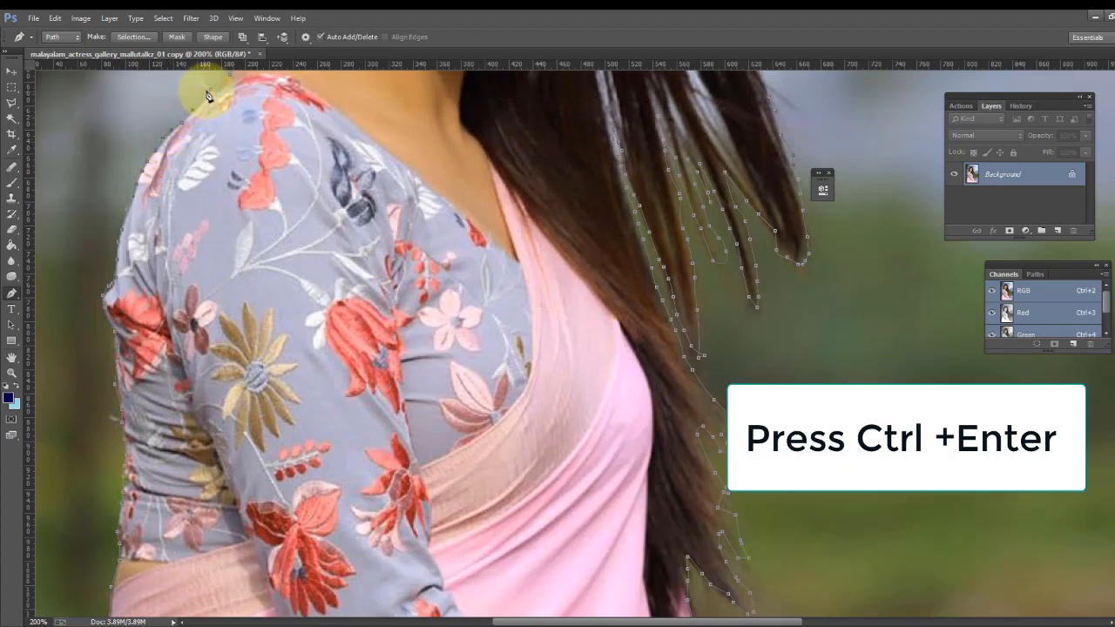
{"action": "scroll", "coordinate": [223, 223], "scroll_direction": "up", "scroll_amount": 3}
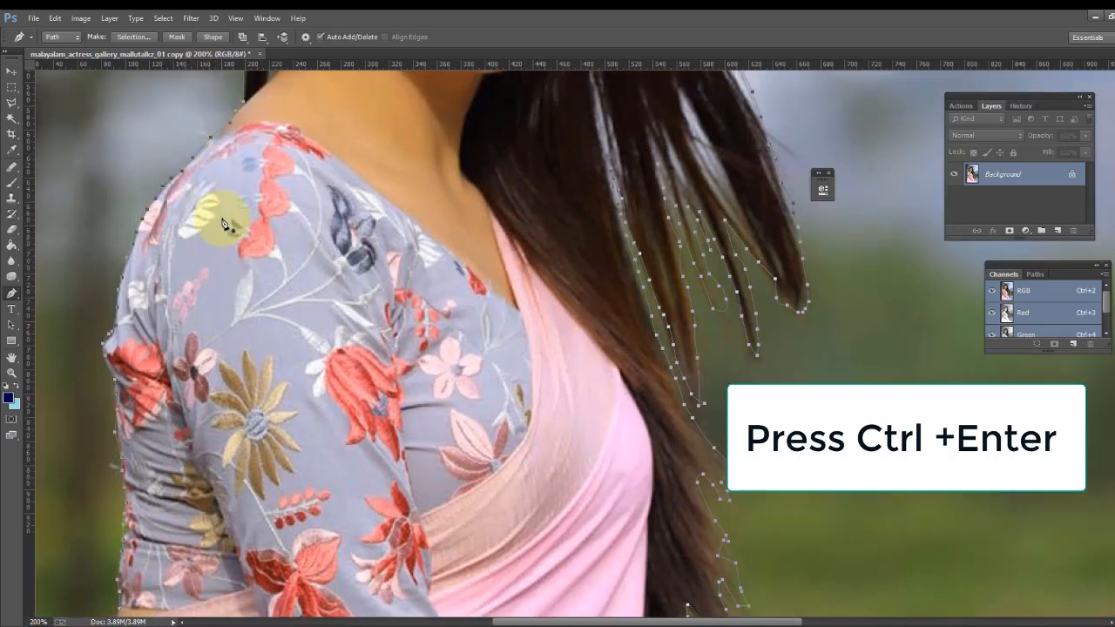
{"action": "key", "text": "ctrl+Return"}
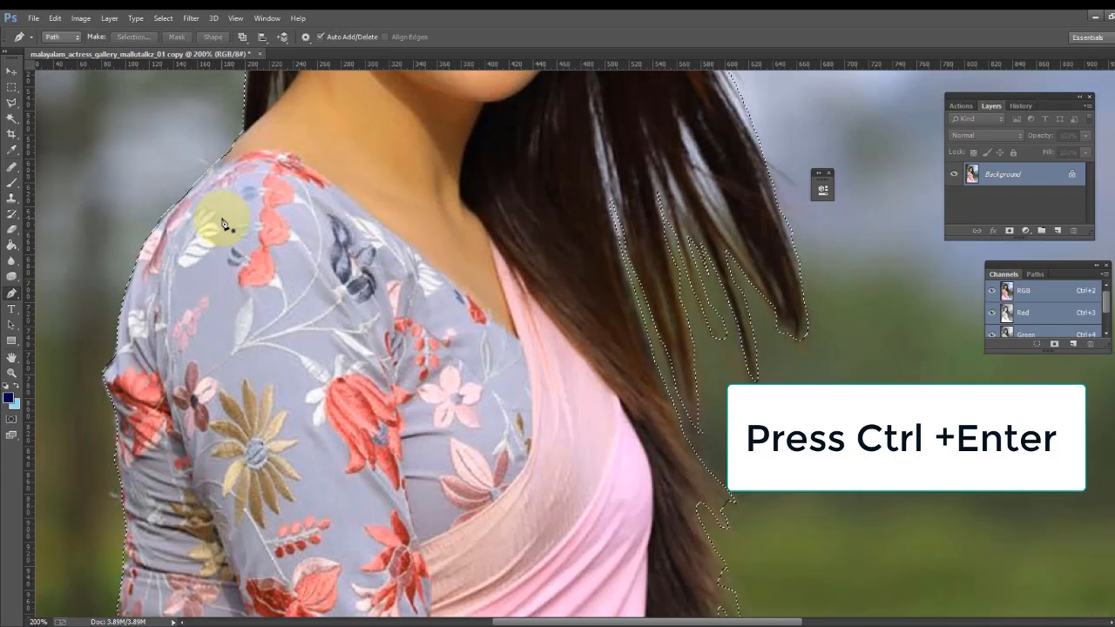
- Copy the selected woman onto a new layer
{"action": "scroll", "coordinate": [352, 275], "scroll_direction": "up", "scroll_amount": 2}
{"action": "scroll", "coordinate": [352, 274], "scroll_direction": "up", "scroll_amount": 4}
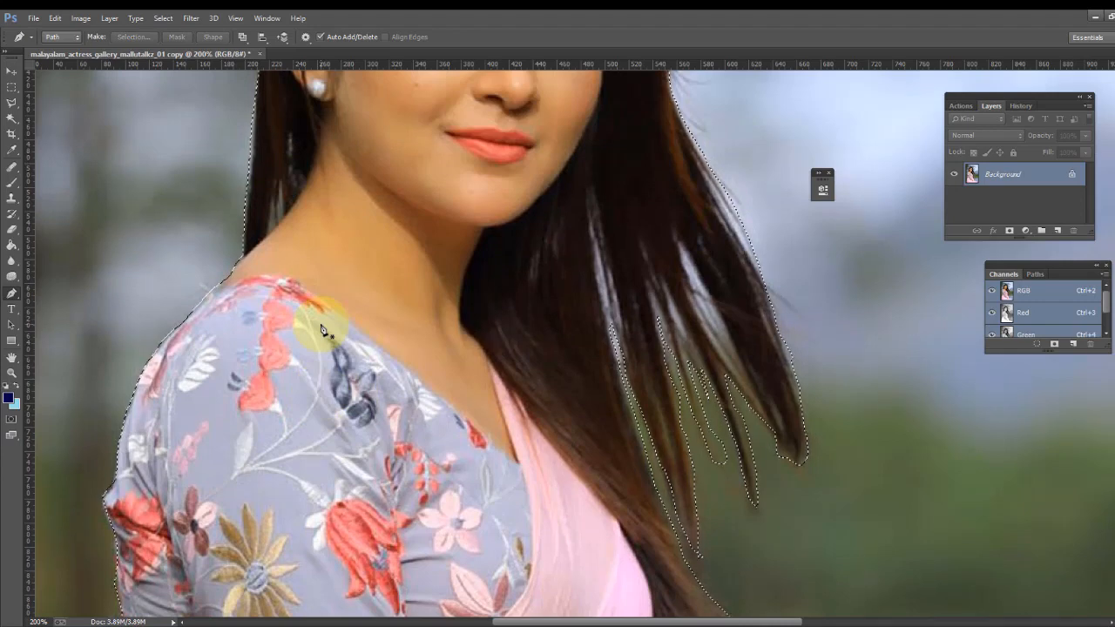
{"action": "key", "text": "ctrl+minus"}
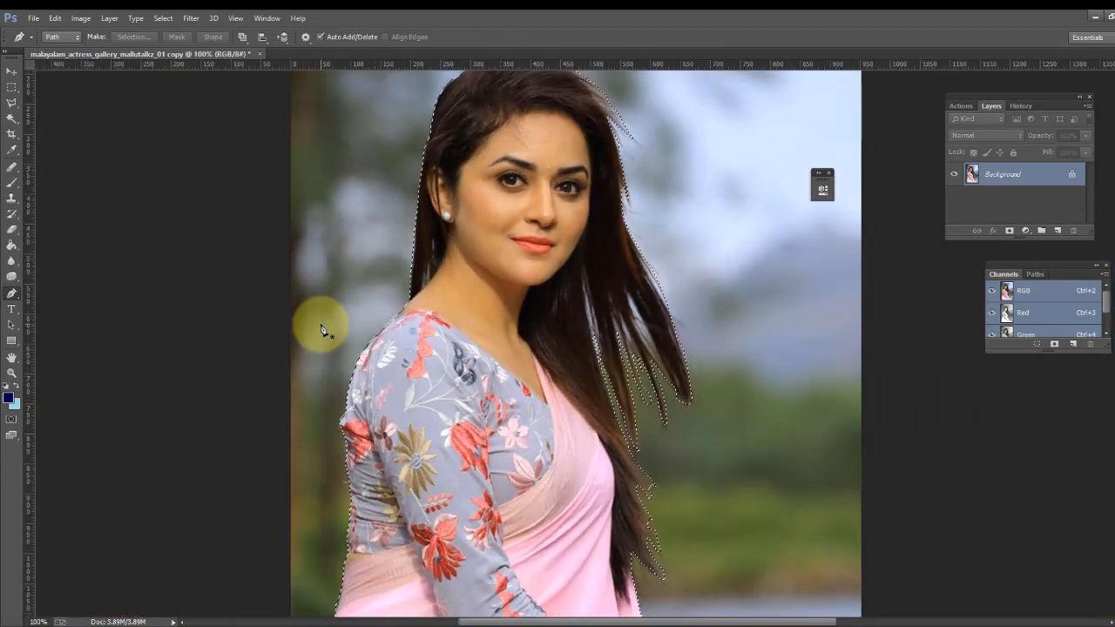
{"action": "key", "text": "ctrl+minus"}
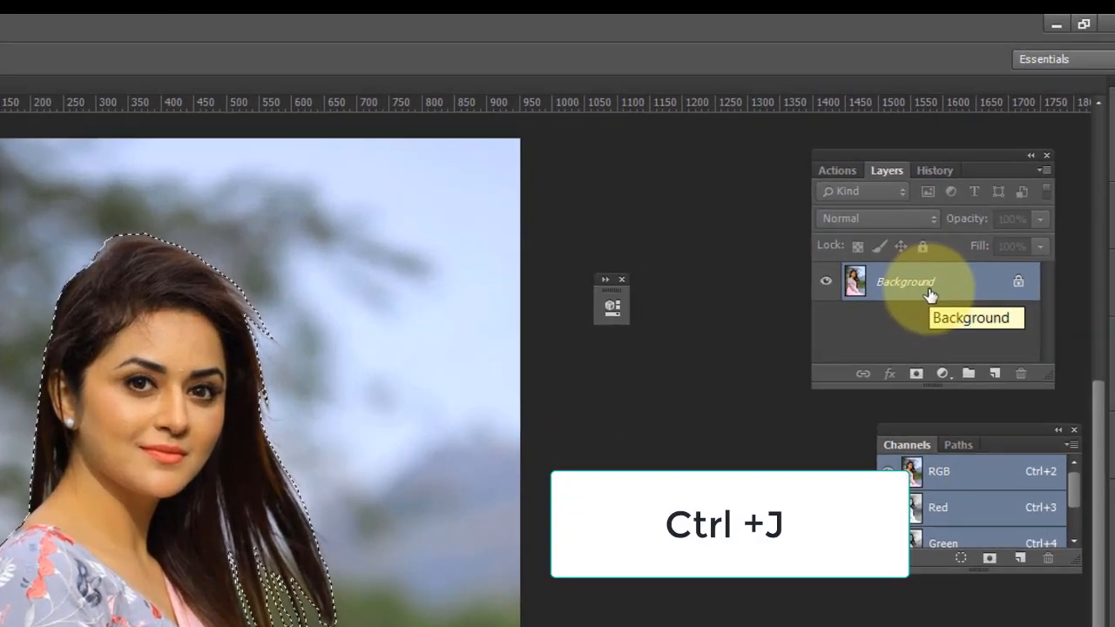
{"action": "key", "text": "ctrl+j"}
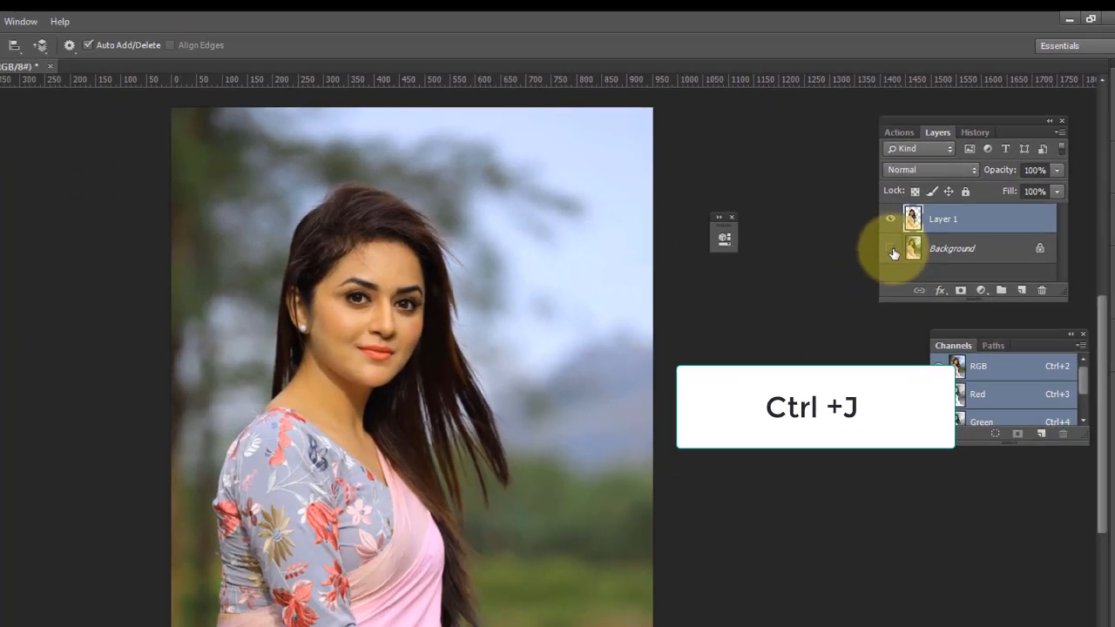
- Toggle the background layer's visibility to preview the cut-out on transparency
{"action": "left_click", "coordinate": [828, 319]}
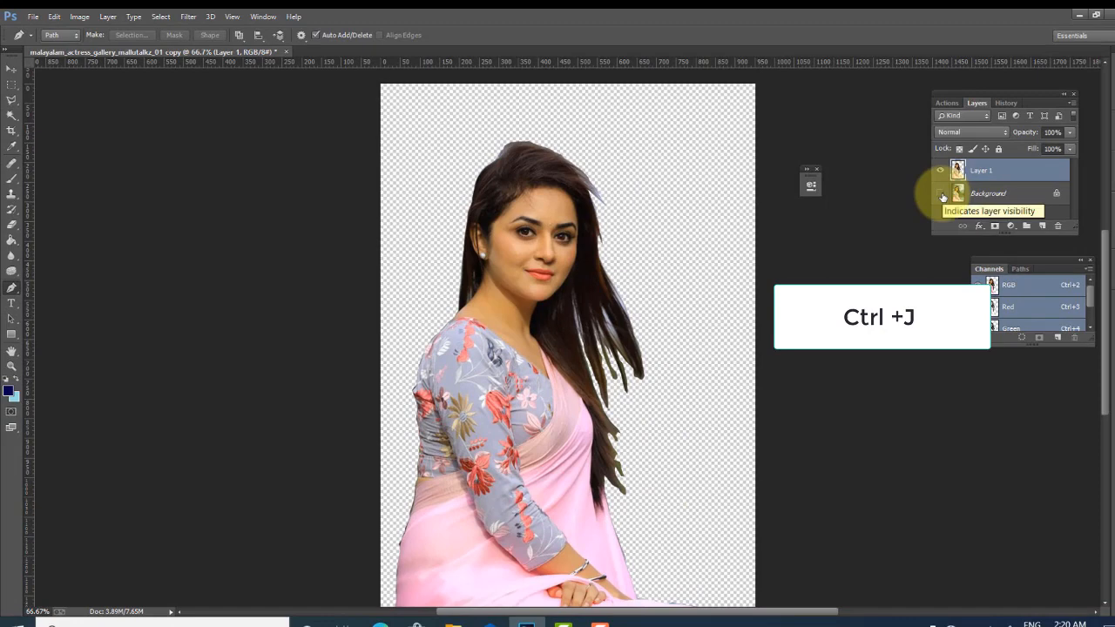
{"action": "left_click", "coordinate": [942, 195]}
{"action": "left_click", "coordinate": [942, 195]}
{"action": "left_click", "coordinate": [942, 196]}
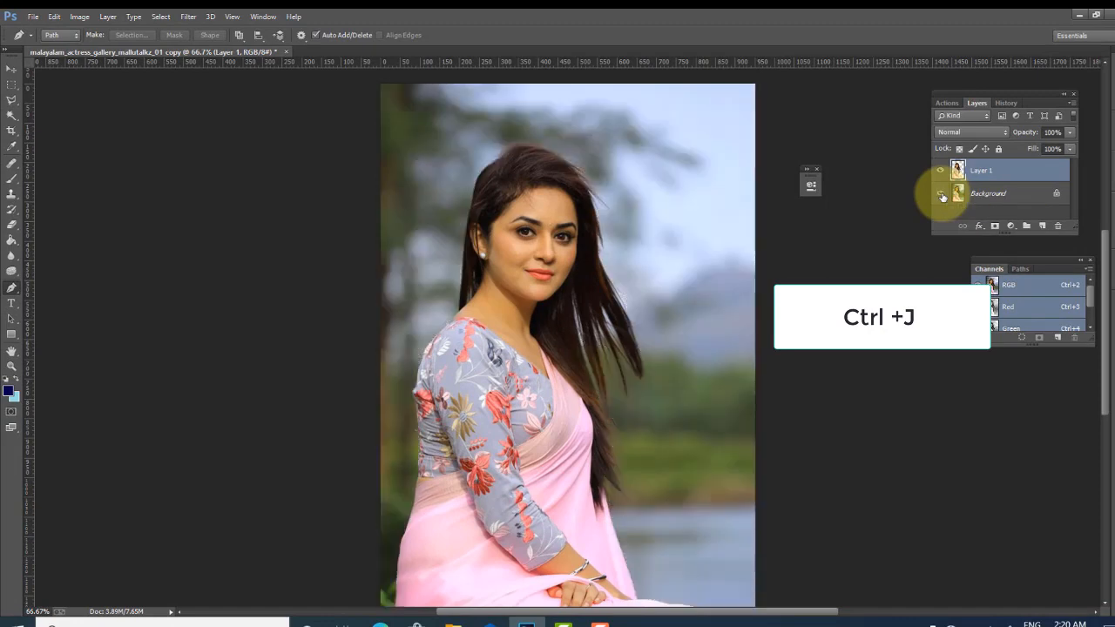
{"action": "left_click", "coordinate": [941, 195]}
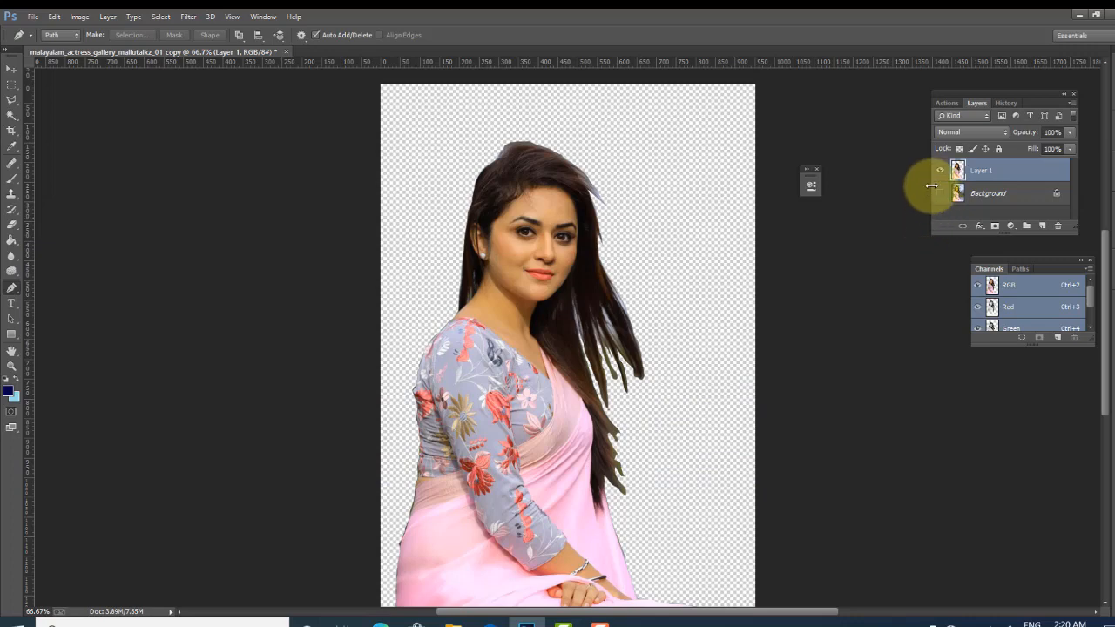
{"action": "left_click", "coordinate": [940, 194]}
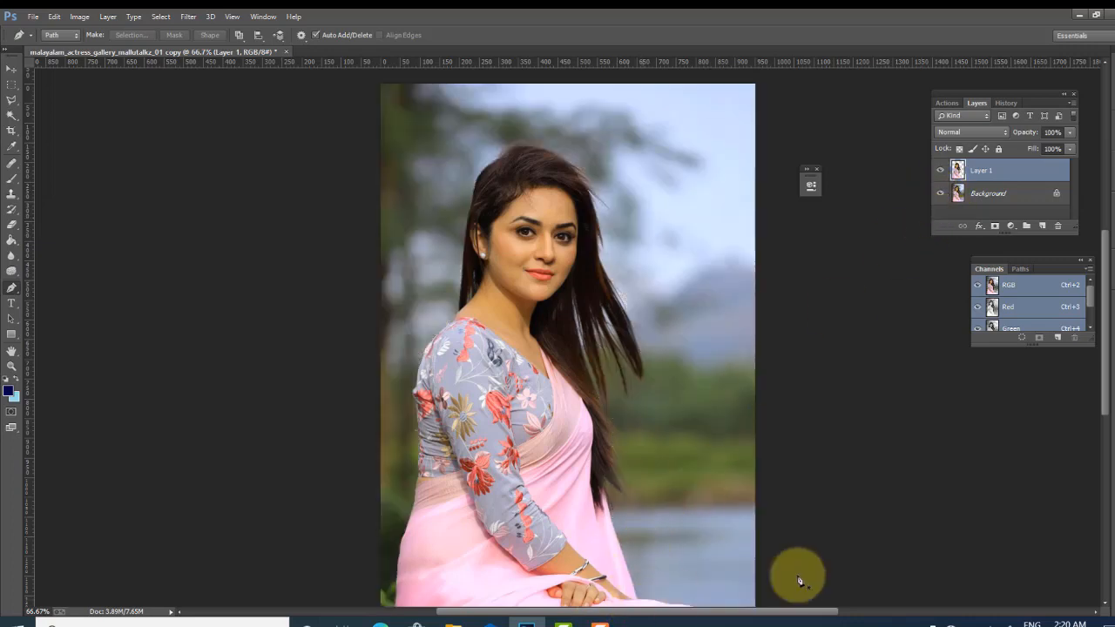
- Connect to the Kite Technical Institute Wi-Fi network
{"action": "left_click", "coordinate": [952, 622]}
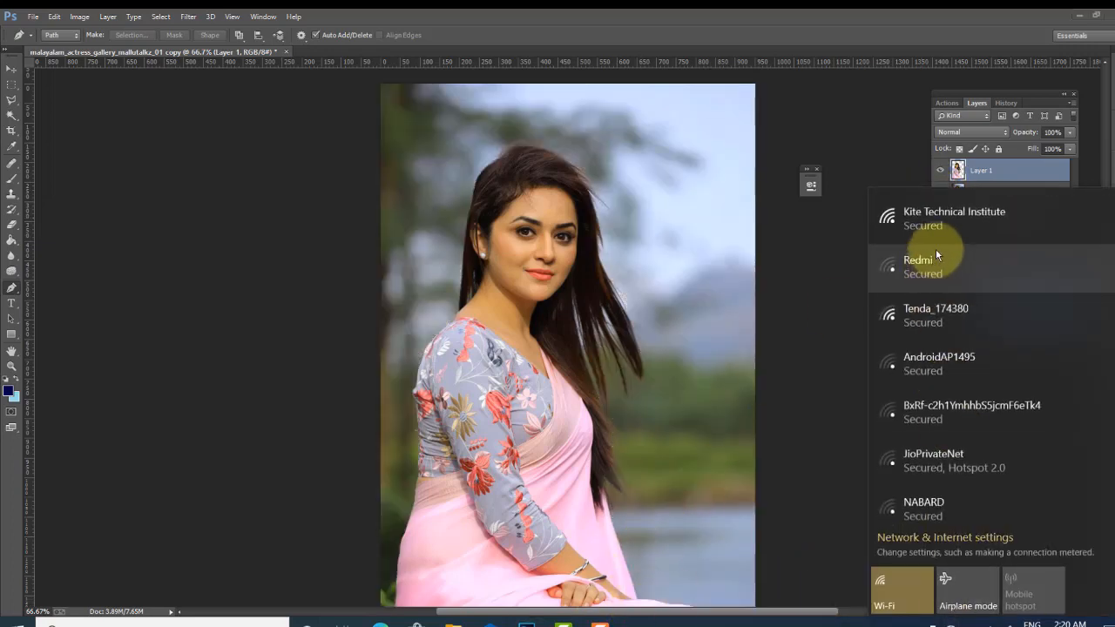
{"action": "left_click", "coordinate": [935, 245]}
{"action": "left_click", "coordinate": [1048, 281]}
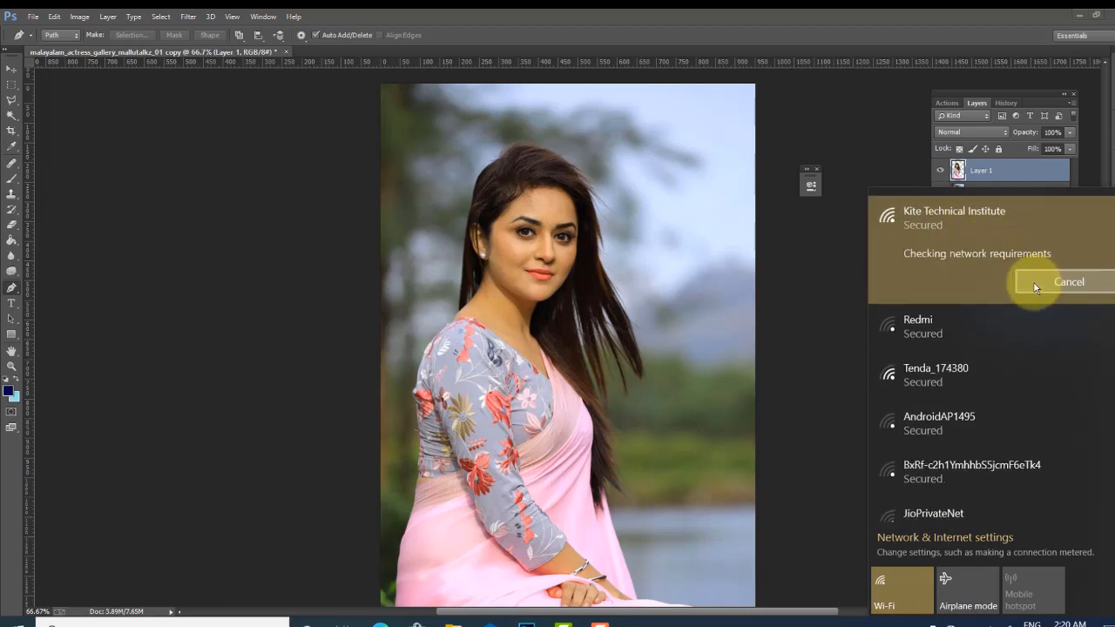
{"action": "left_click", "coordinate": [830, 317]}
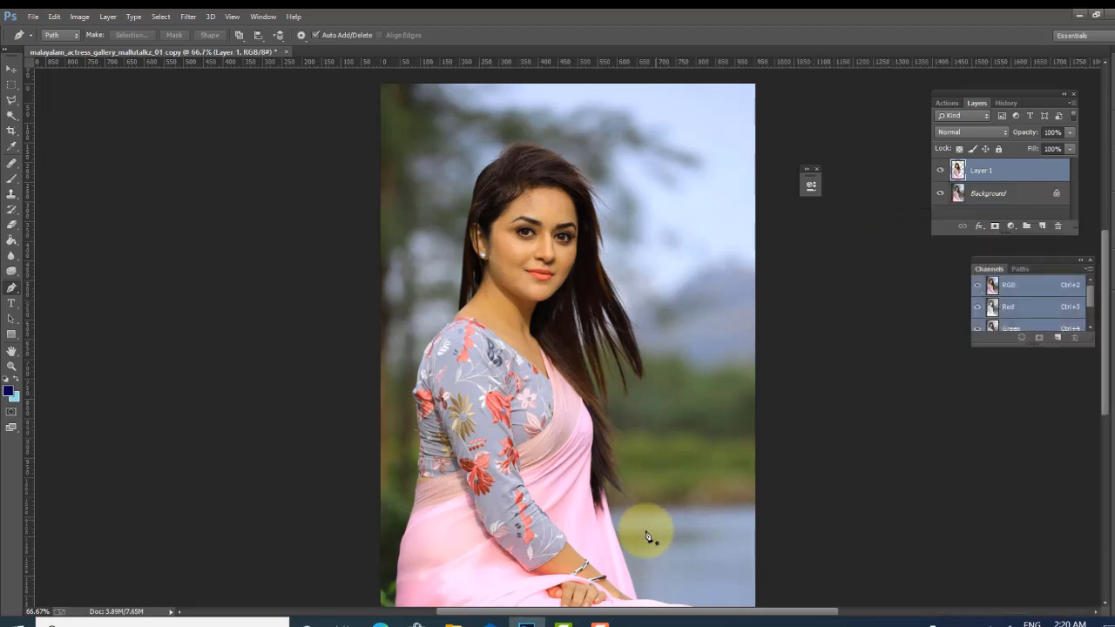
- Switch to the desktop and open Google Chrome
{"action": "left_click", "coordinate": [529, 623]}
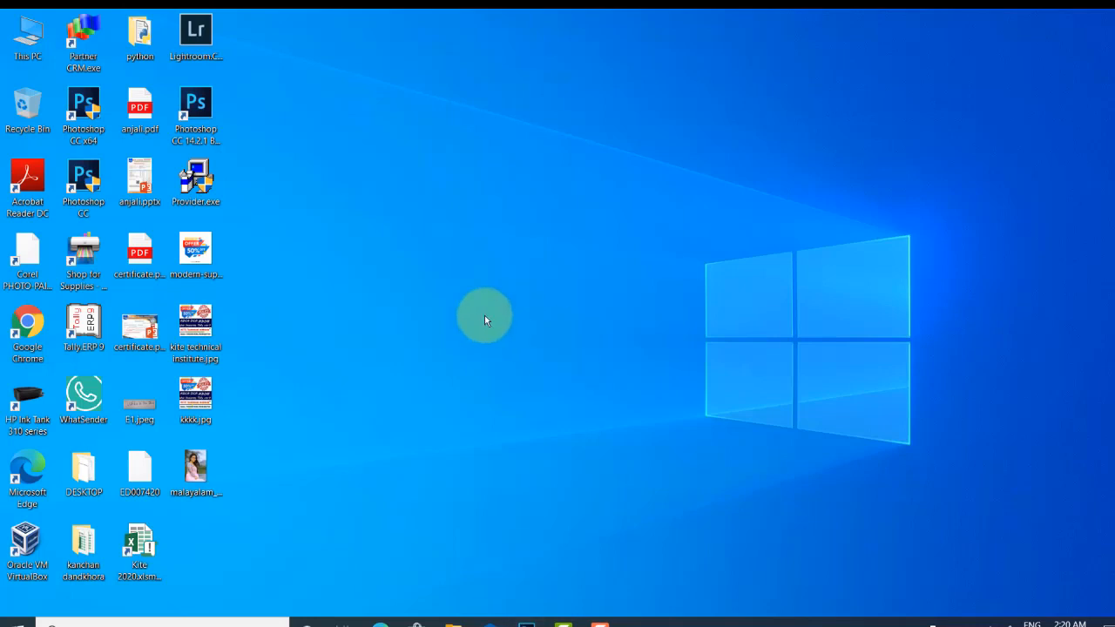
{"action": "double_click", "coordinate": [51, 334]}
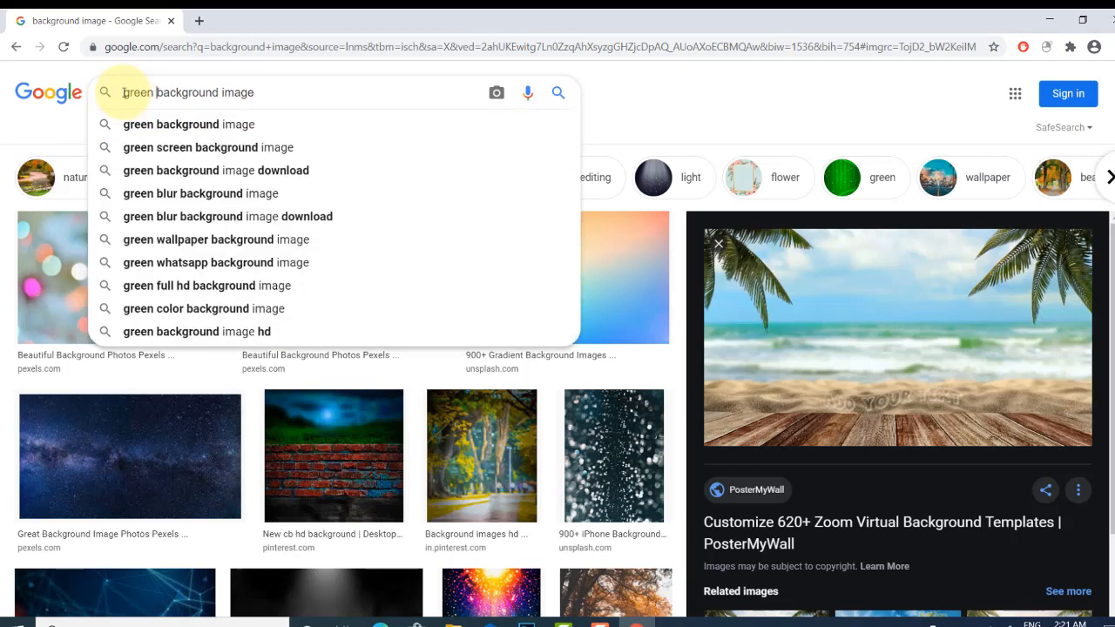
- Search Google Images for green background image and preview the dark green textured wallpaper from WallpaperSet in a new tab
{"action": "key", "text": "Return"}
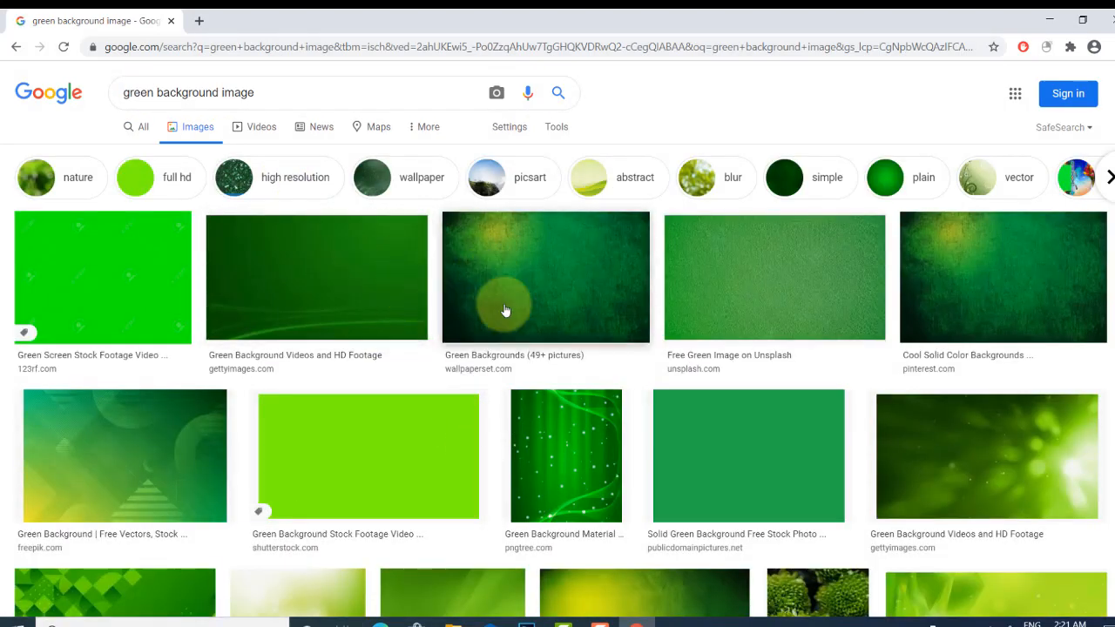
{"action": "left_click", "coordinate": [512, 308]}
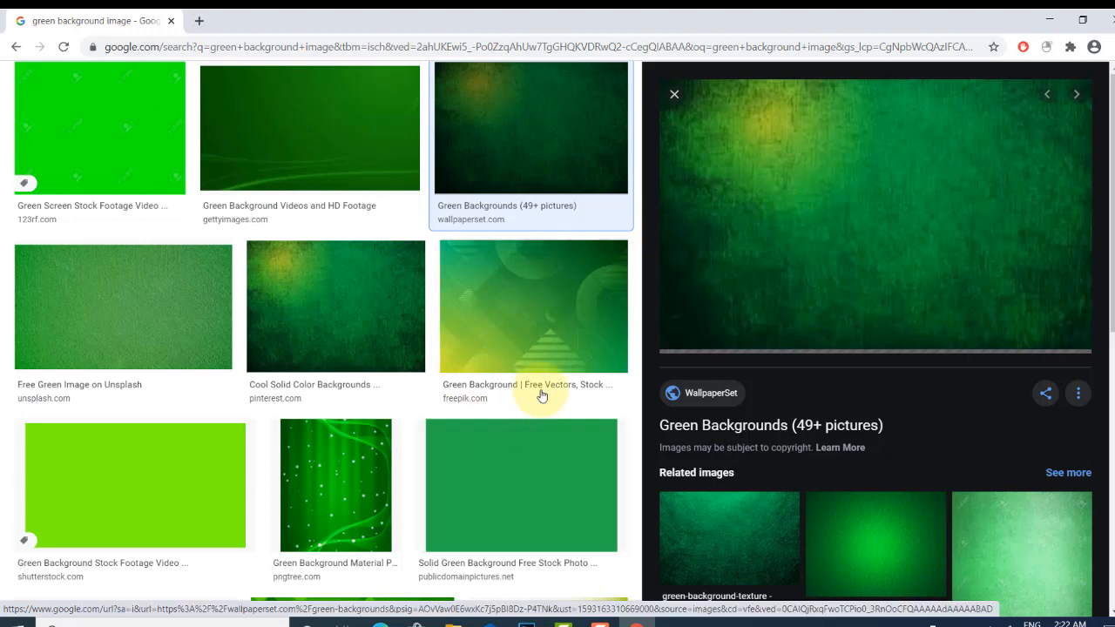
{"action": "right_click", "coordinate": [728, 231]}
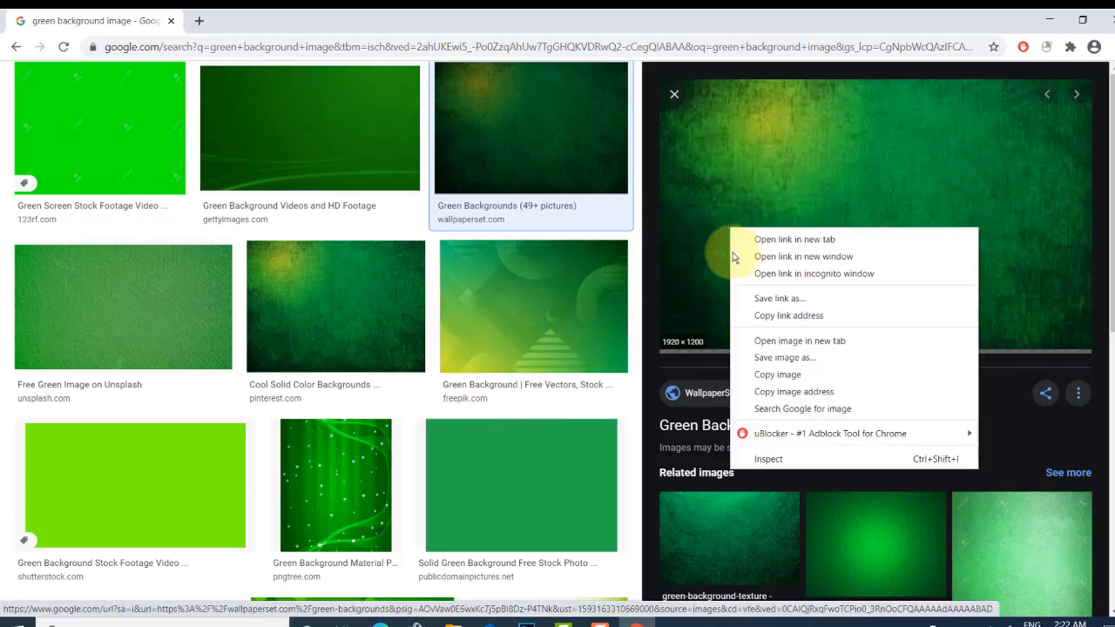
{"action": "left_click", "coordinate": [776, 340]}
{"action": "scroll", "coordinate": [386, 293], "scroll_direction": "down", "scroll_amount": 5}
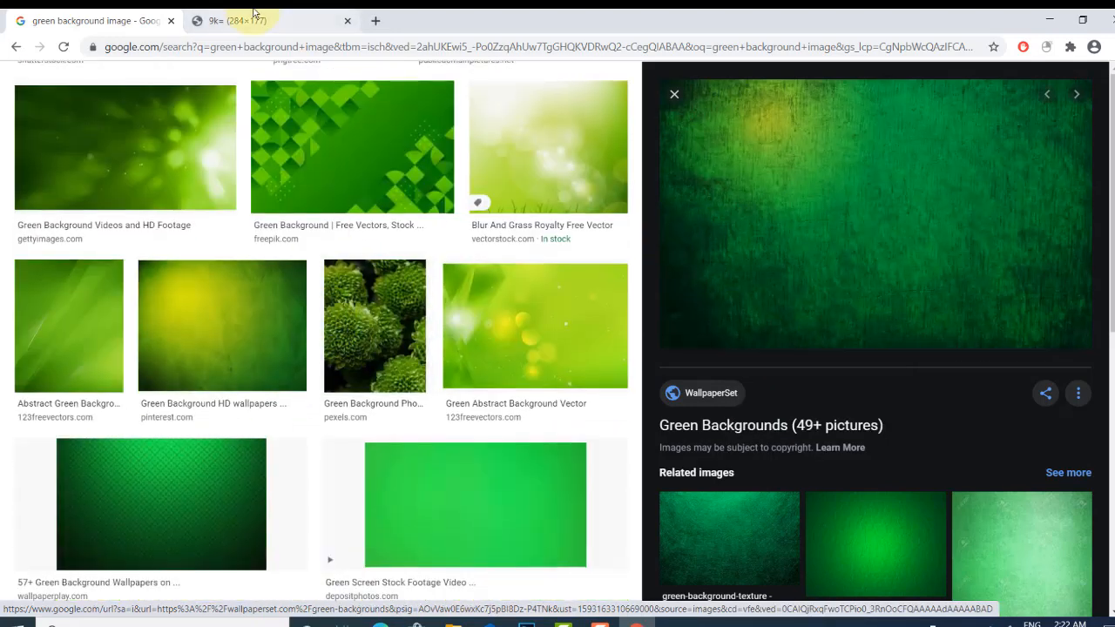
{"action": "left_click", "coordinate": [261, 22]}
{"action": "left_click", "coordinate": [348, 20]}
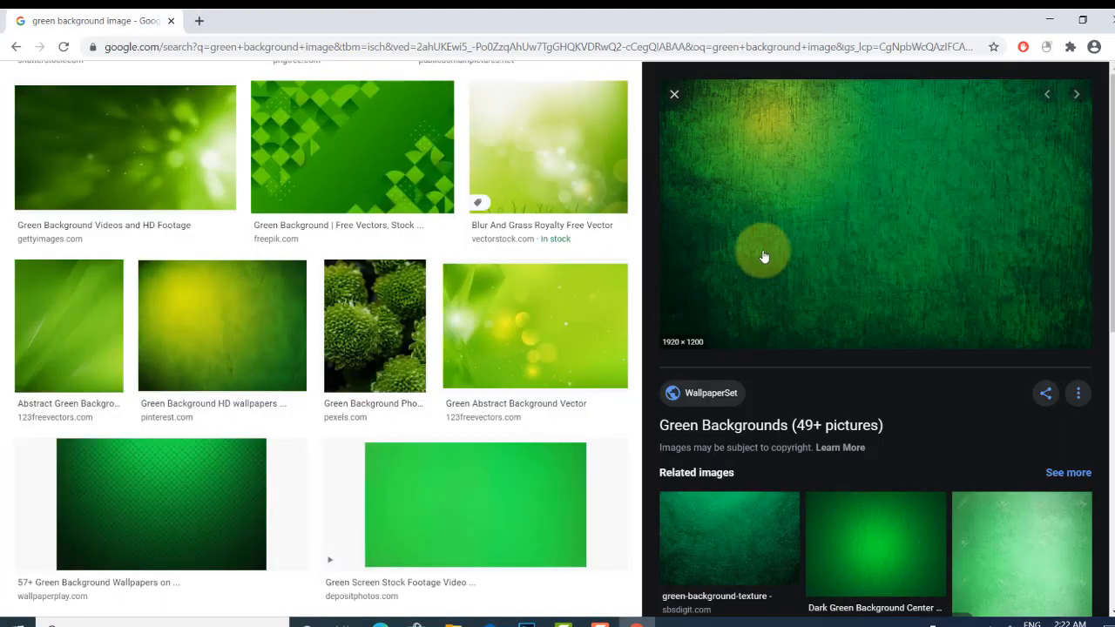
- Open the wallpaper's source page and open its full-resolution 1920x1200 image
{"action": "right_click", "coordinate": [763, 251]}
{"action": "left_click", "coordinate": [788, 360]}
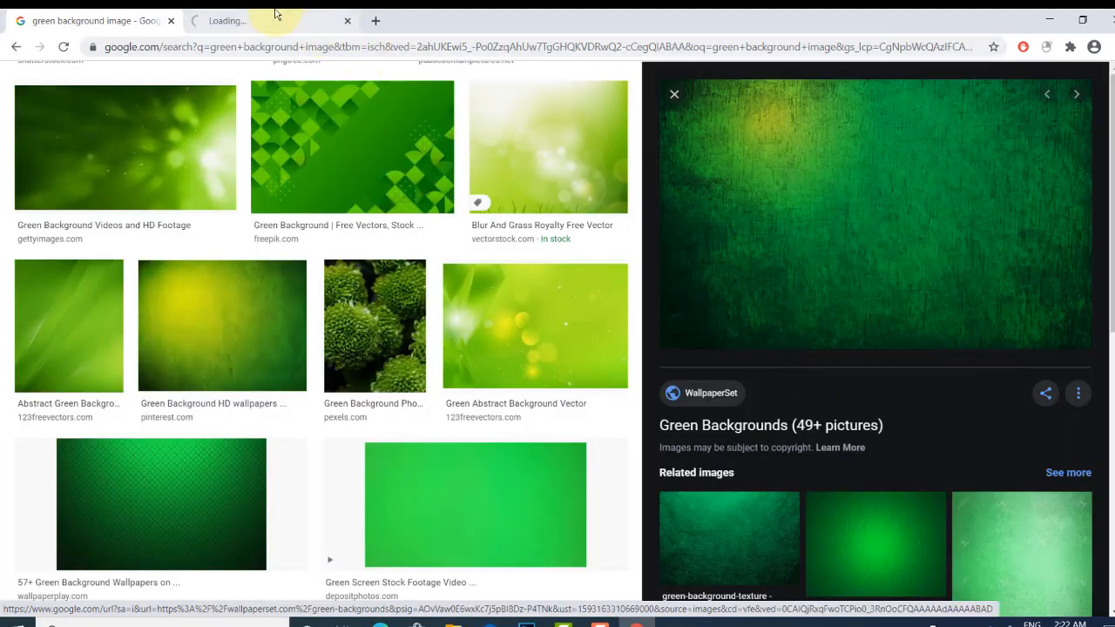
{"action": "left_click", "coordinate": [253, 19]}
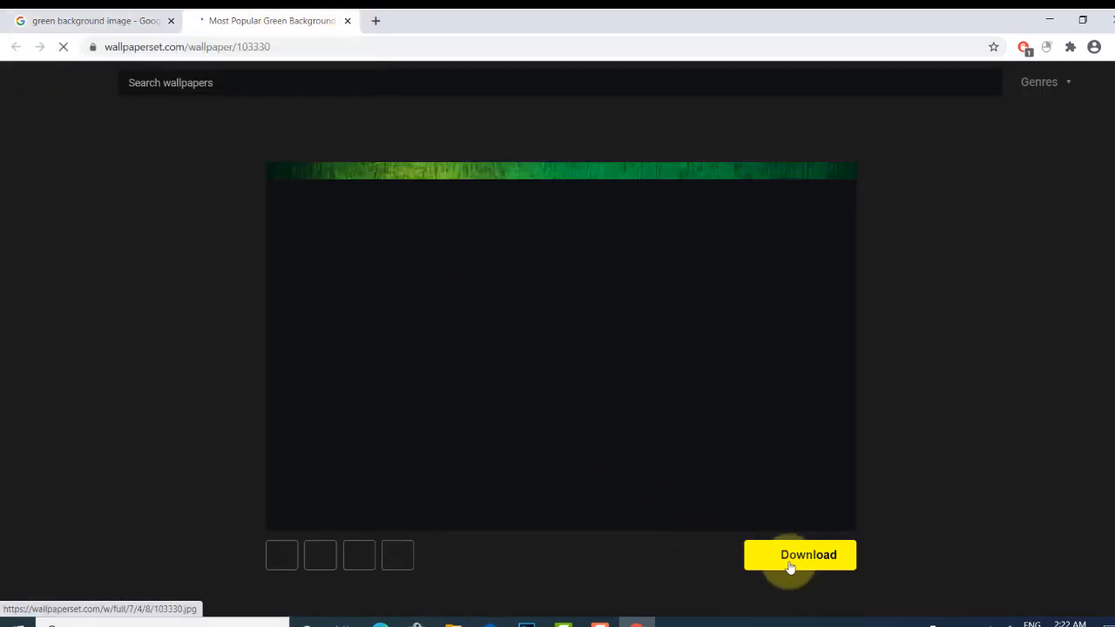
{"action": "left_click", "coordinate": [788, 562]}
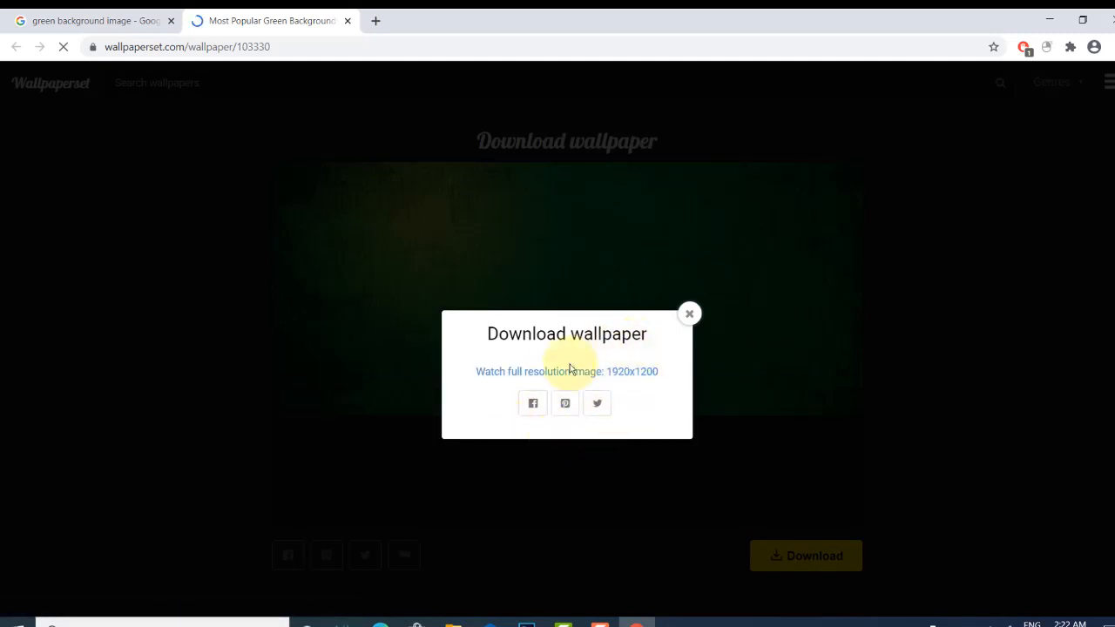
{"action": "left_click", "coordinate": [554, 376]}
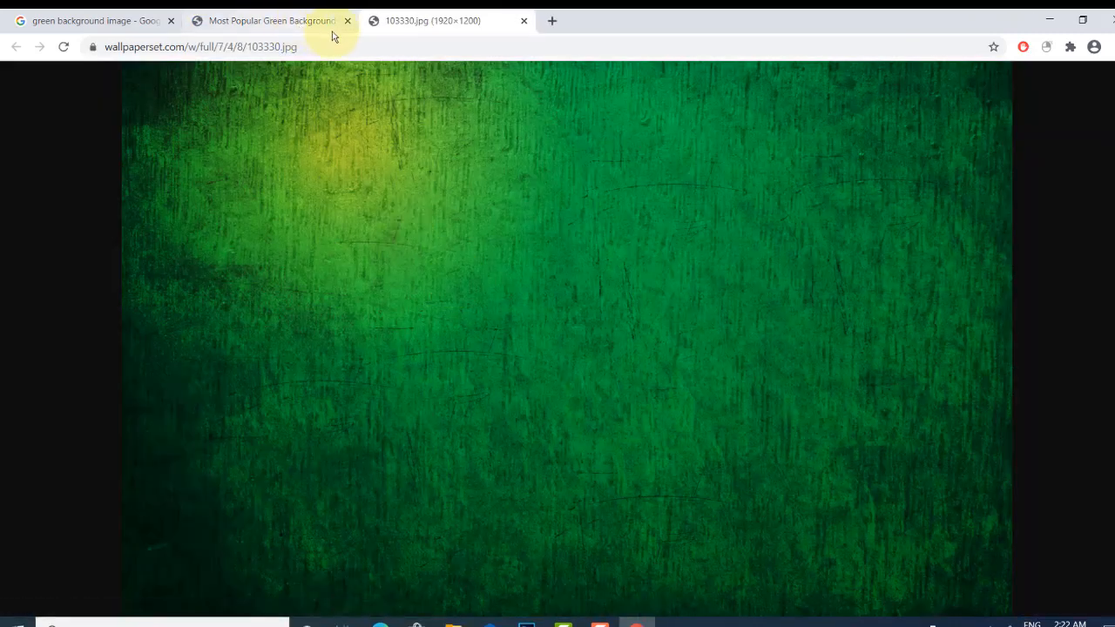
- Save the full-resolution image as 103330.jpg on the Desktop
{"action": "left_click", "coordinate": [375, 119]}
{"action": "right_click", "coordinate": [379, 148]}
{"action": "left_click", "coordinate": [402, 149]}
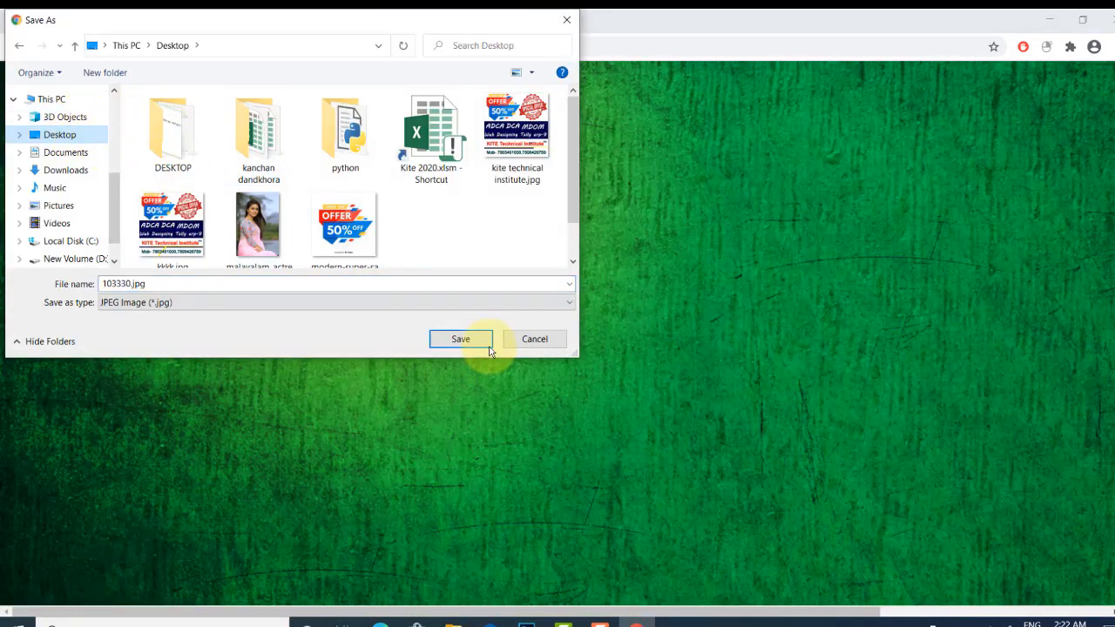
{"action": "left_click", "coordinate": [481, 341]}
- Close the wallpaper tabs and return to the image search results
{"action": "left_click", "coordinate": [524, 20]}
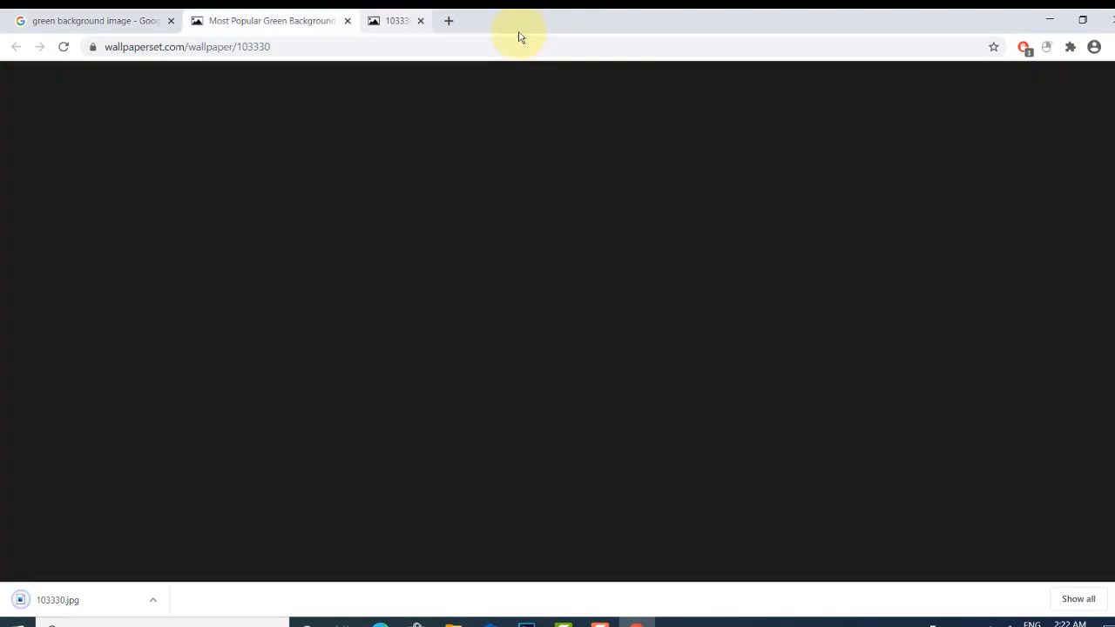
{"action": "left_click", "coordinate": [346, 20]}
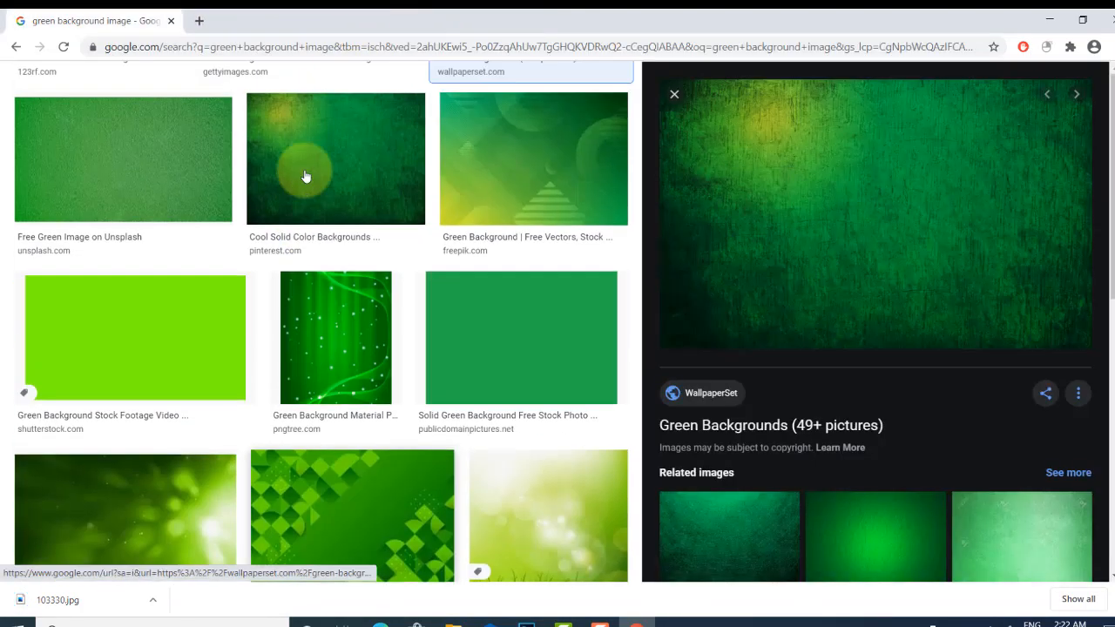
{"action": "scroll", "coordinate": [349, 261], "scroll_direction": "down", "scroll_amount": 3}
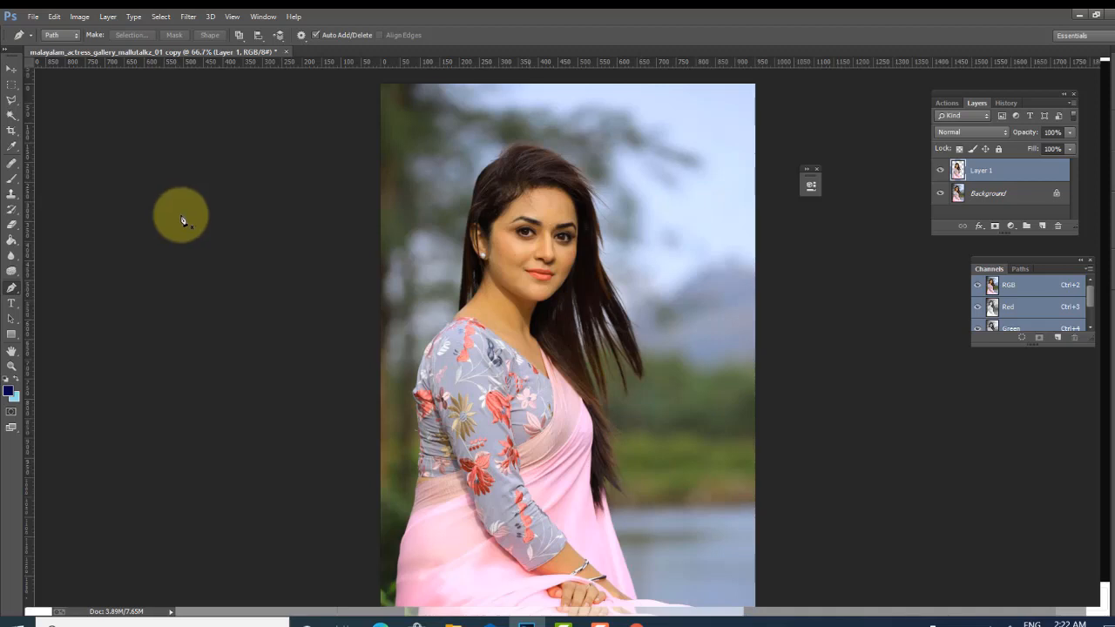
- Step back in history to the woman's selection and copy her onto a new layer again
{"action": "left_click", "coordinate": [180, 214]}
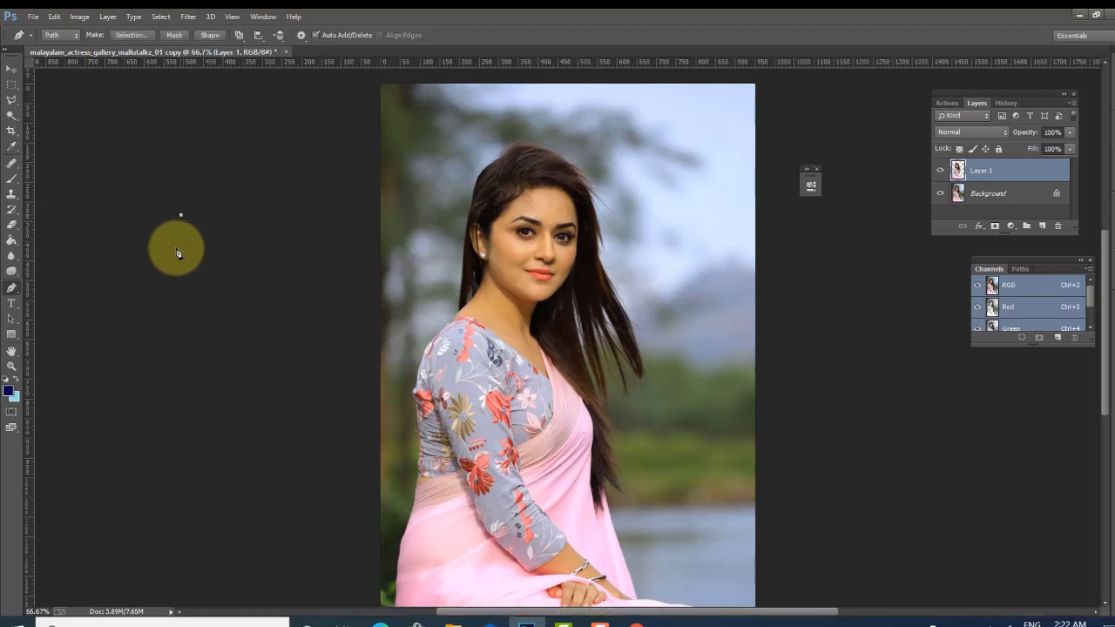
{"action": "key", "text": "ctrl+z"}
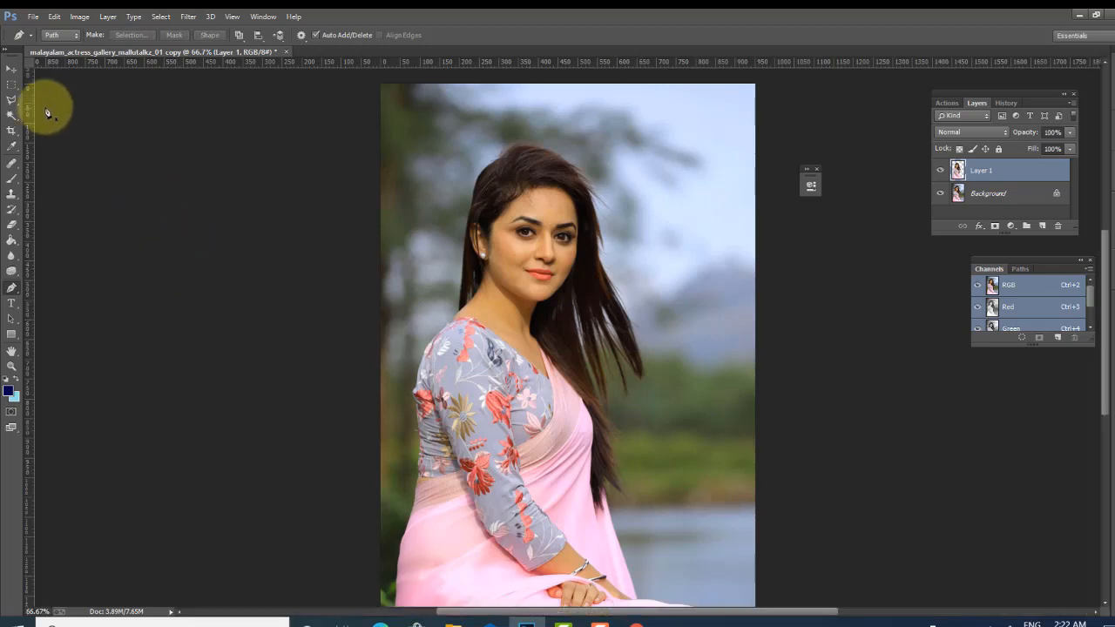
{"action": "left_click", "coordinate": [974, 194]}
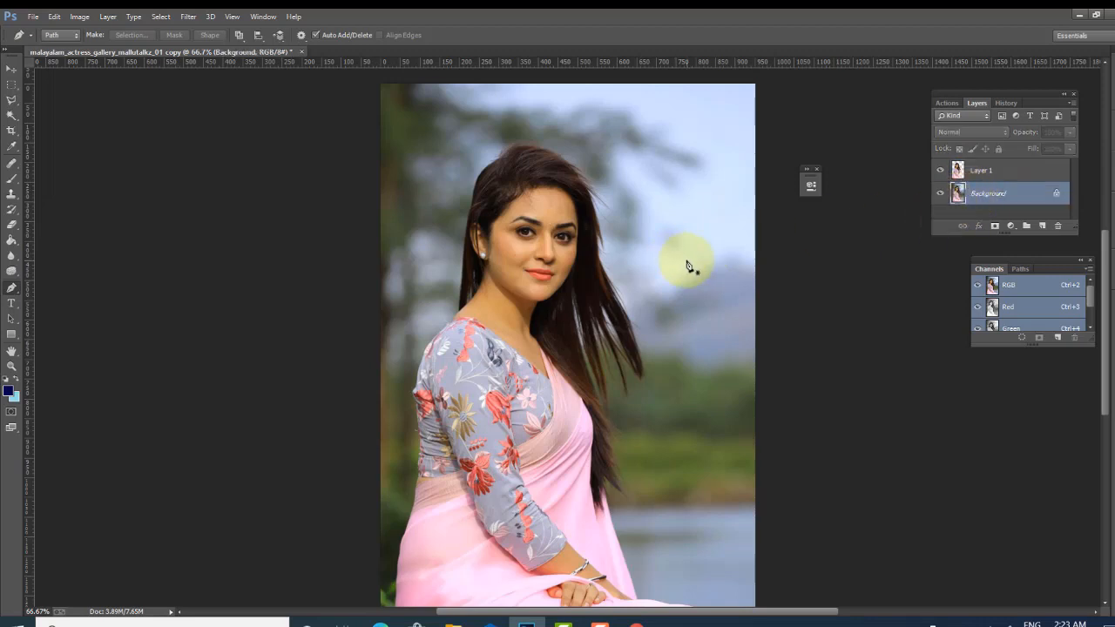
{"action": "key", "text": "ctrl+z"}
{"action": "key", "text": "ctrl+alt+z"}
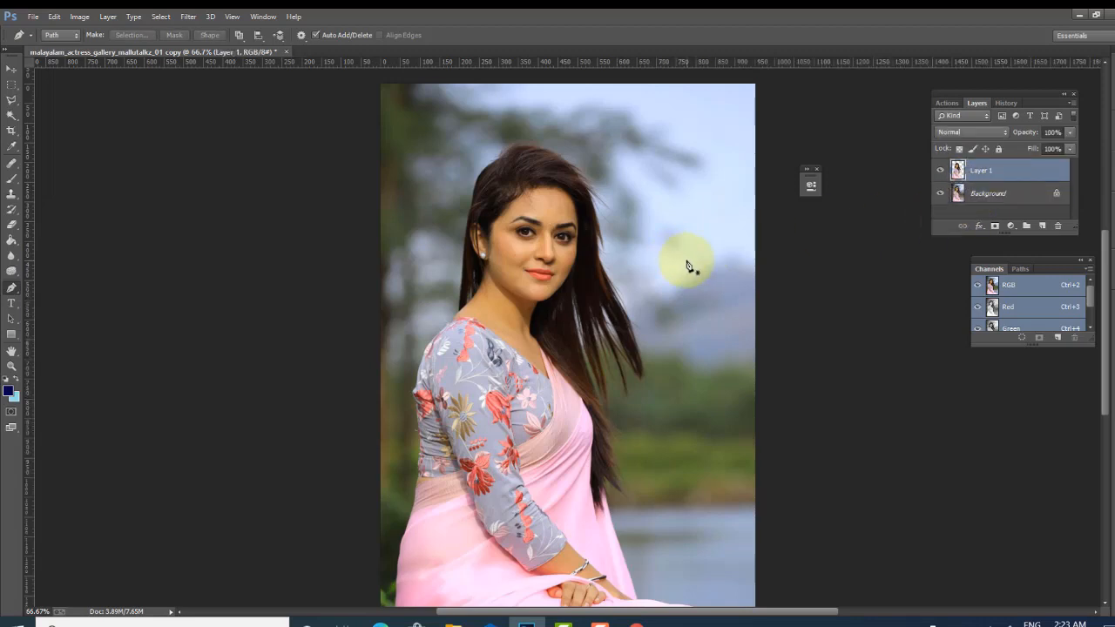
{"action": "key", "text": "ctrl+alt+z"}
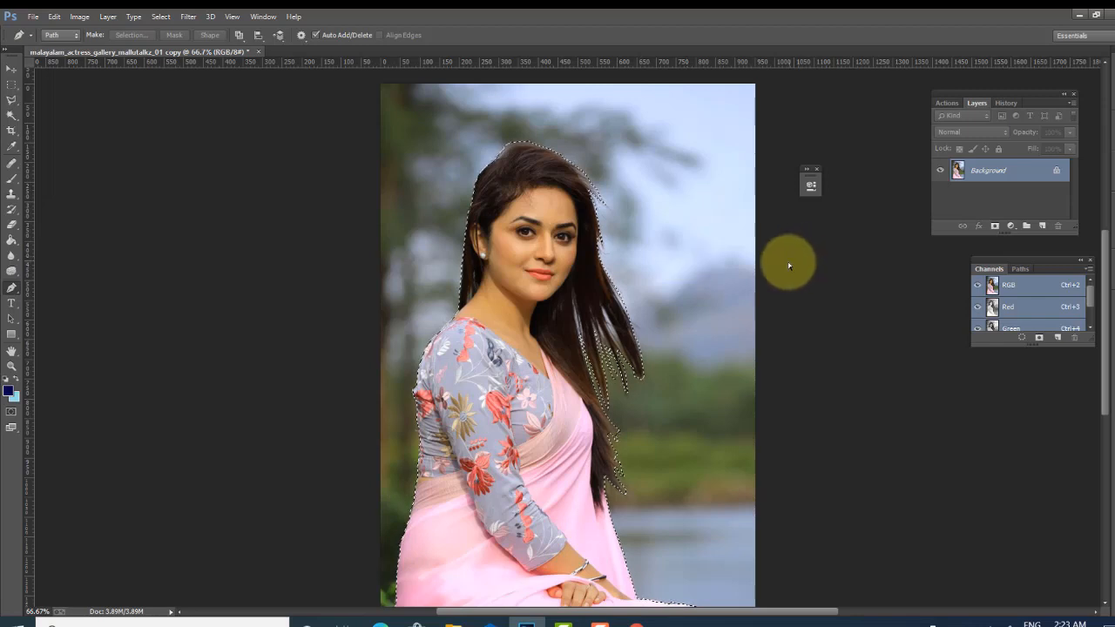
{"action": "key", "text": "ctrl+j"}
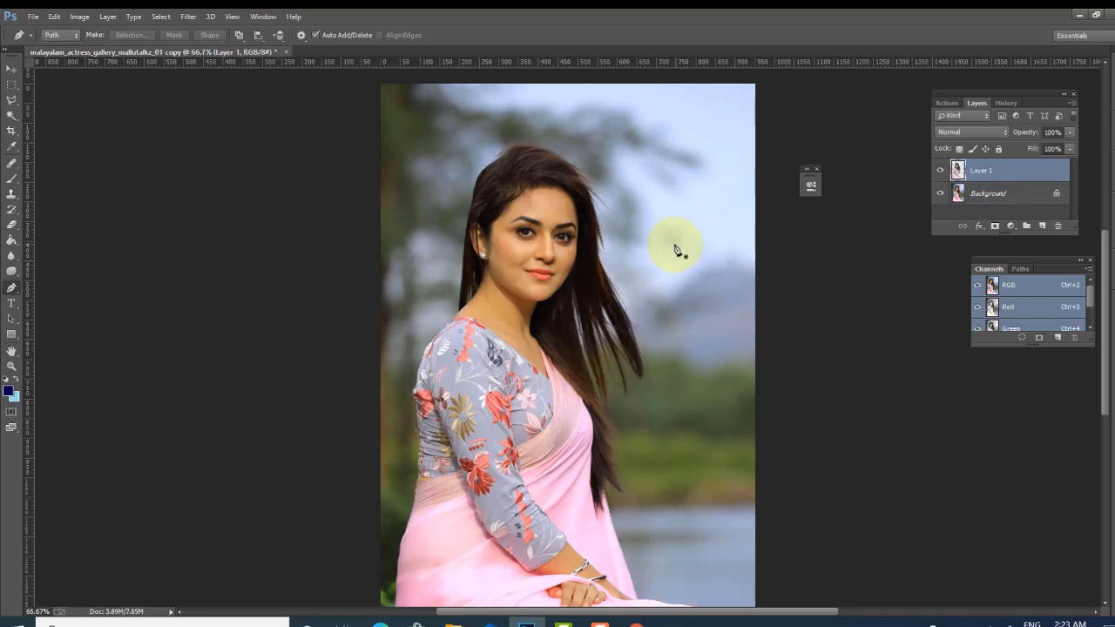
- Select Layer 1 and hide the Background layer to show the cut-out on transparency
{"action": "left_click", "coordinate": [984, 194]}
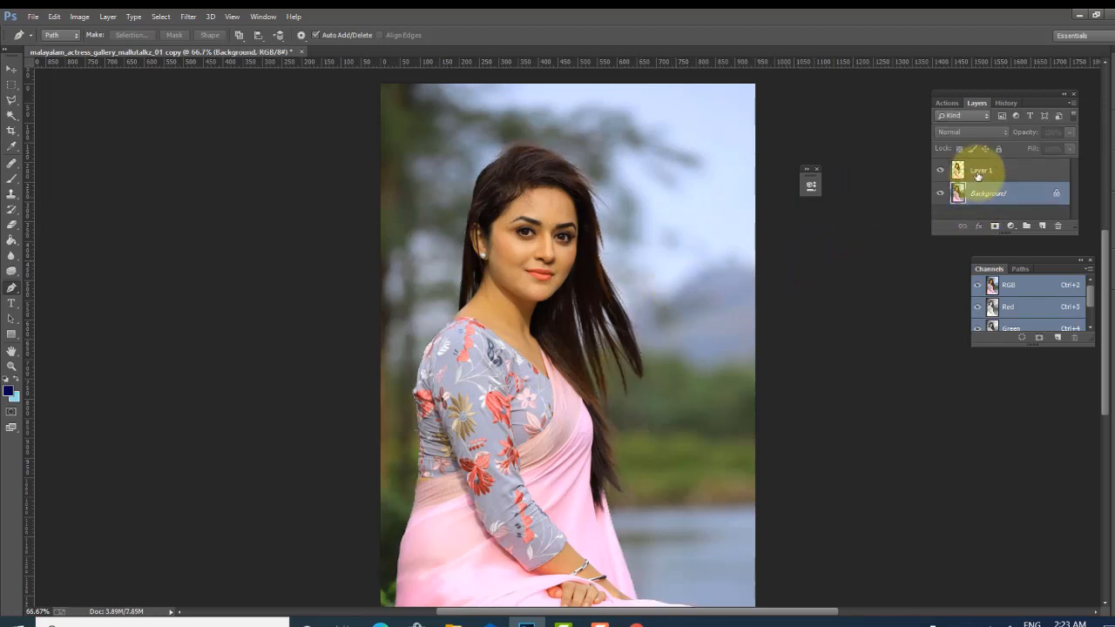
{"action": "left_click", "coordinate": [975, 170]}
{"action": "left_click", "coordinate": [939, 193]}
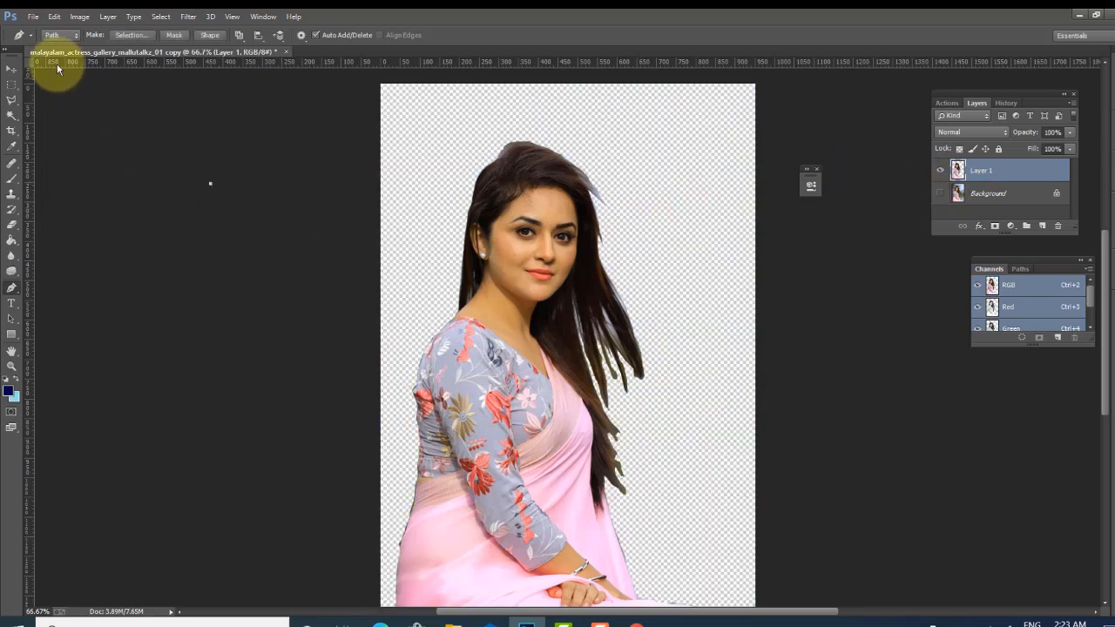
- Pick the Move tool and open the downloaded 103330.jpg image from the Desktop
{"action": "left_click", "coordinate": [11, 68]}
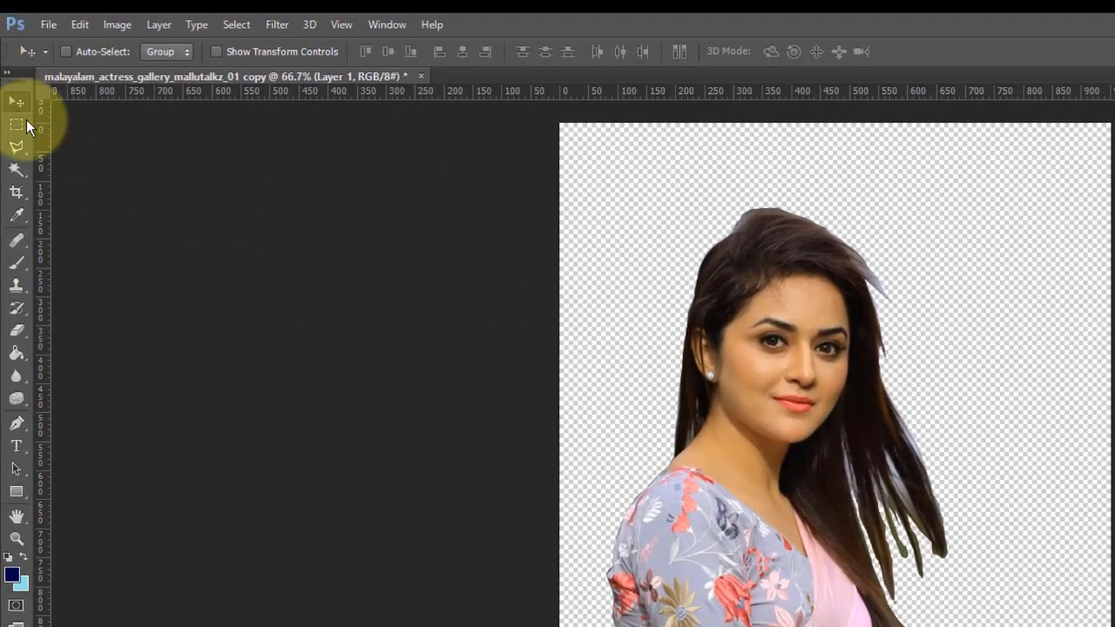
{"action": "left_click", "coordinate": [49, 25]}
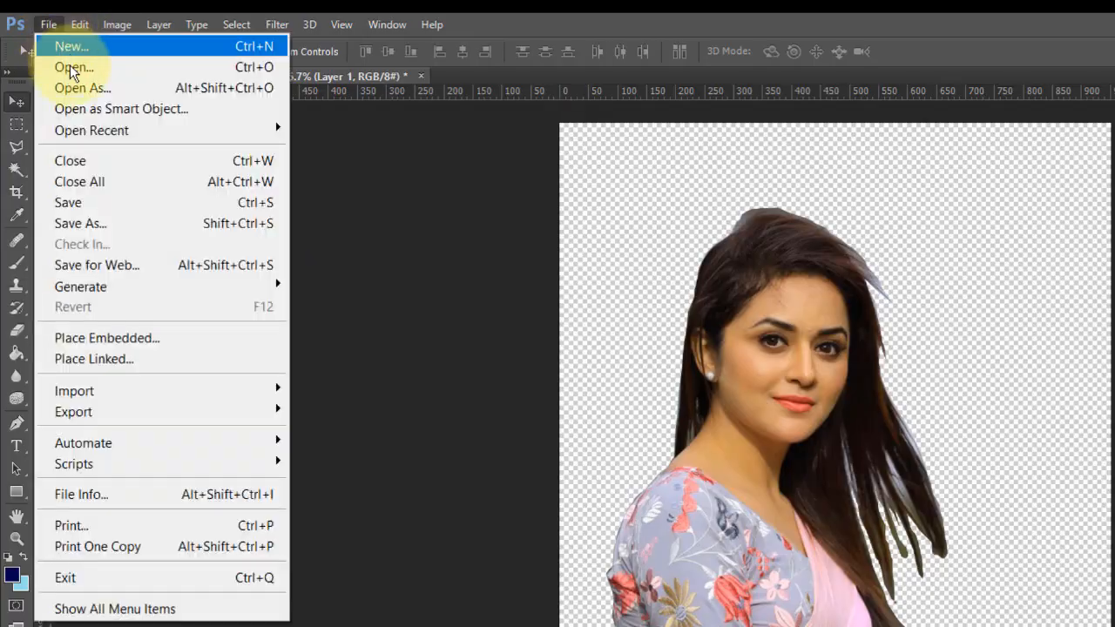
{"action": "left_click", "coordinate": [73, 65]}
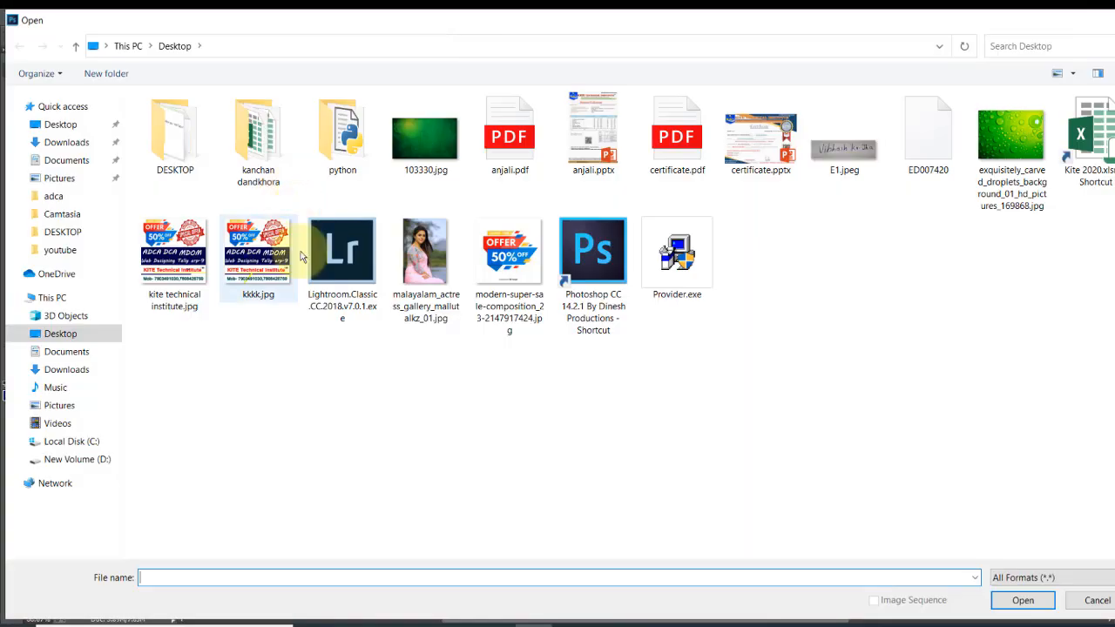
{"action": "double_click", "coordinate": [425, 138]}
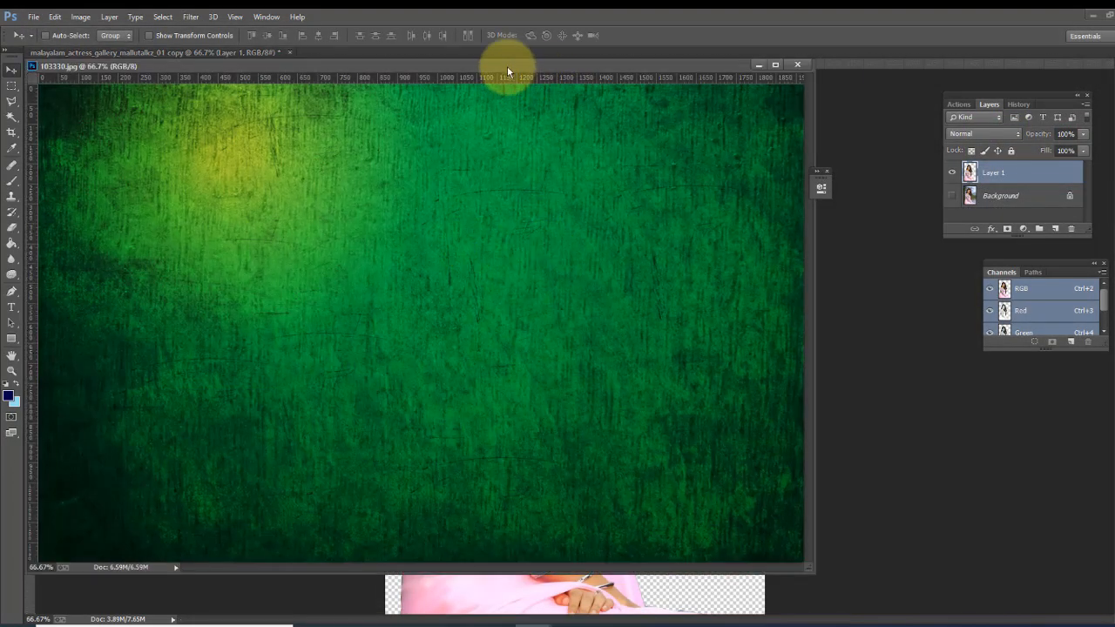
- Float the green image's window and drag the green background into the woman's document below Layer 1
{"action": "left_click_drag", "start_coordinate": [507, 65], "coordinate": [997, 206]}
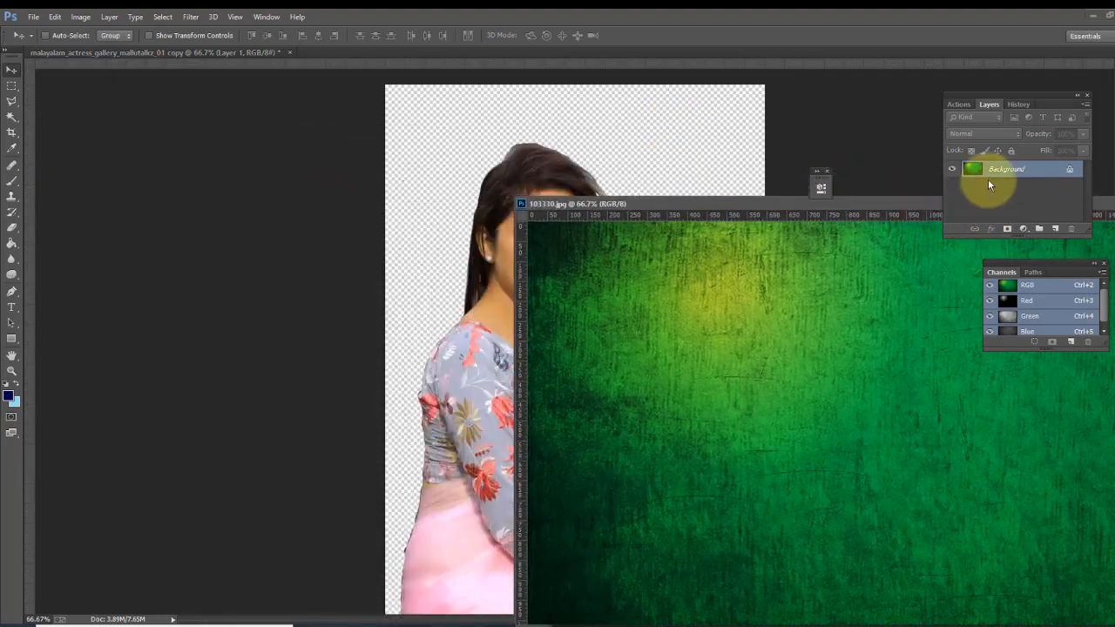
{"action": "left_click", "coordinate": [590, 104]}
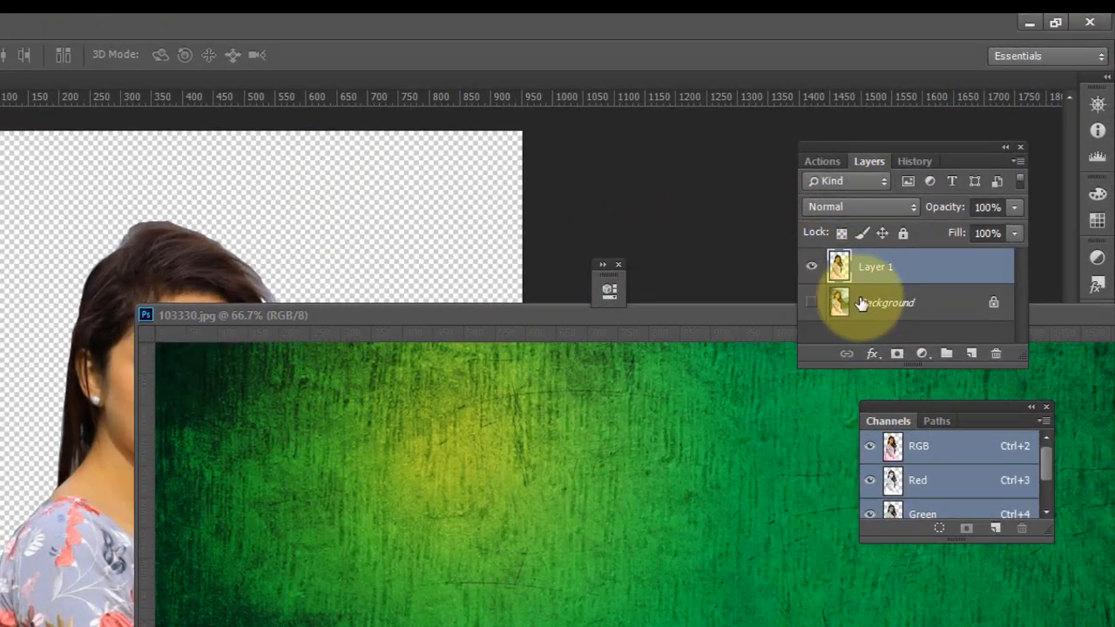
{"action": "left_click", "coordinate": [859, 302]}
{"action": "left_click", "coordinate": [371, 309]}
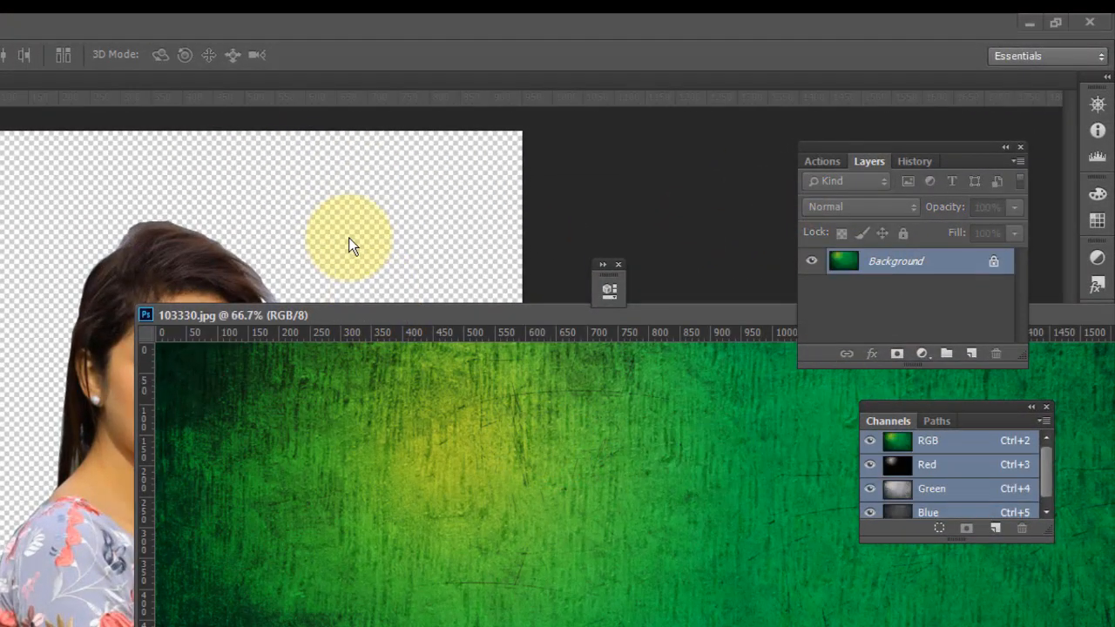
{"action": "left_click_drag", "start_coordinate": [410, 375], "coordinate": [318, 237]}
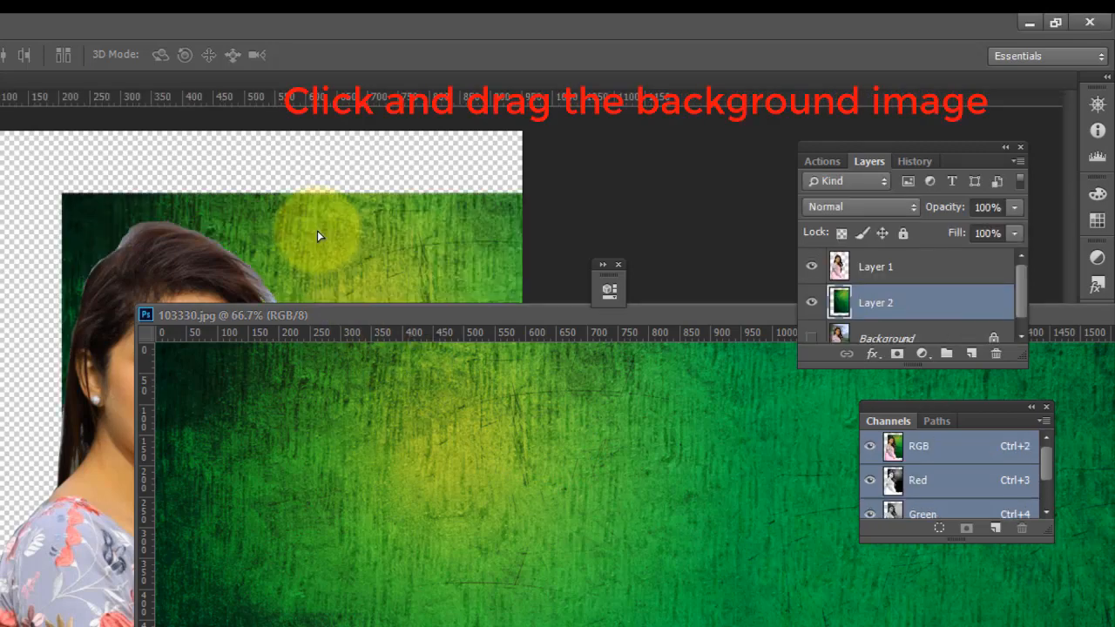
- Reposition the green background layer and free-transform it to fill the whole canvas behind the woman
{"action": "left_click_drag", "start_coordinate": [242, 207], "coordinate": [183, 167]}
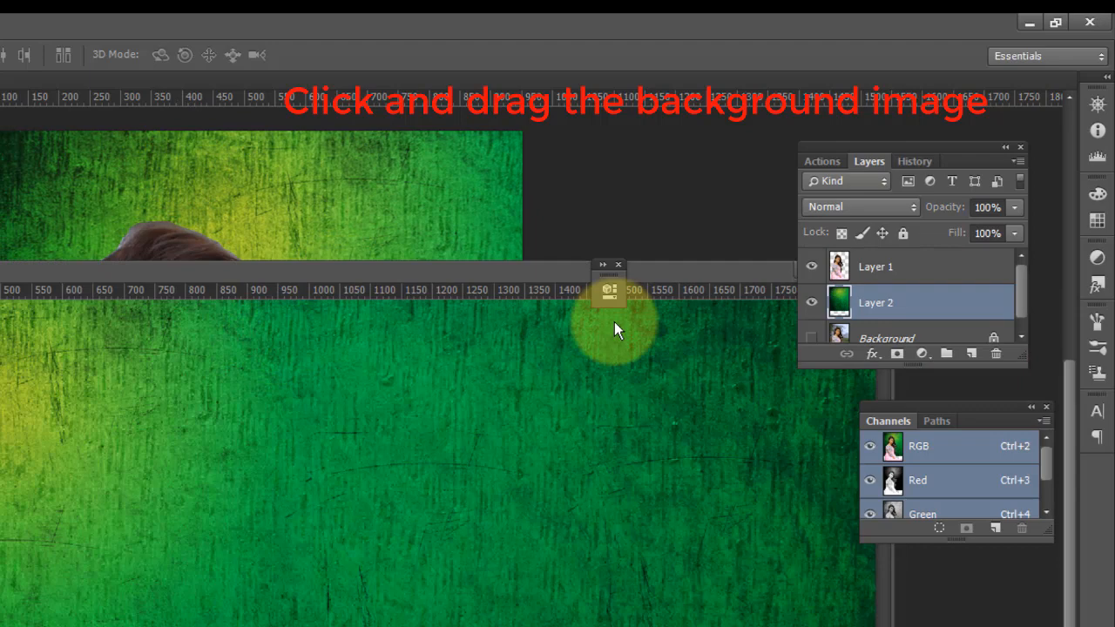
{"action": "mouse_move", "coordinate": [494, 270]}
{"action": "left_mouse_down"}
{"action": "mouse_move", "coordinate": [106, 259]}
{"action": "mouse_move", "coordinate": [493, 262]}
{"action": "left_mouse_up"}
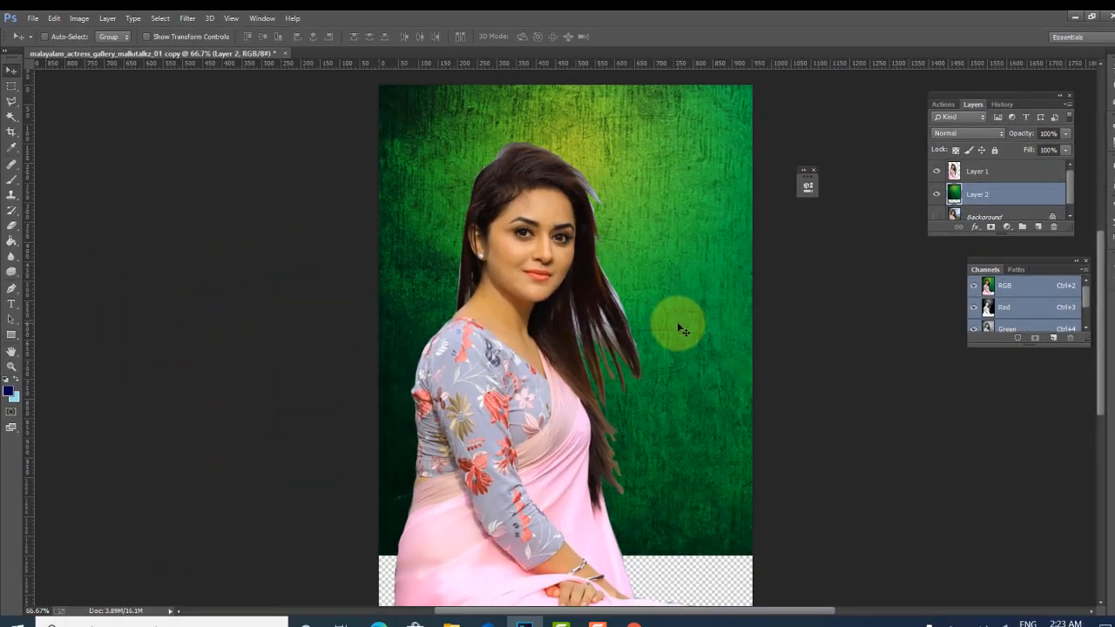
{"action": "key", "text": "ctrl+t"}
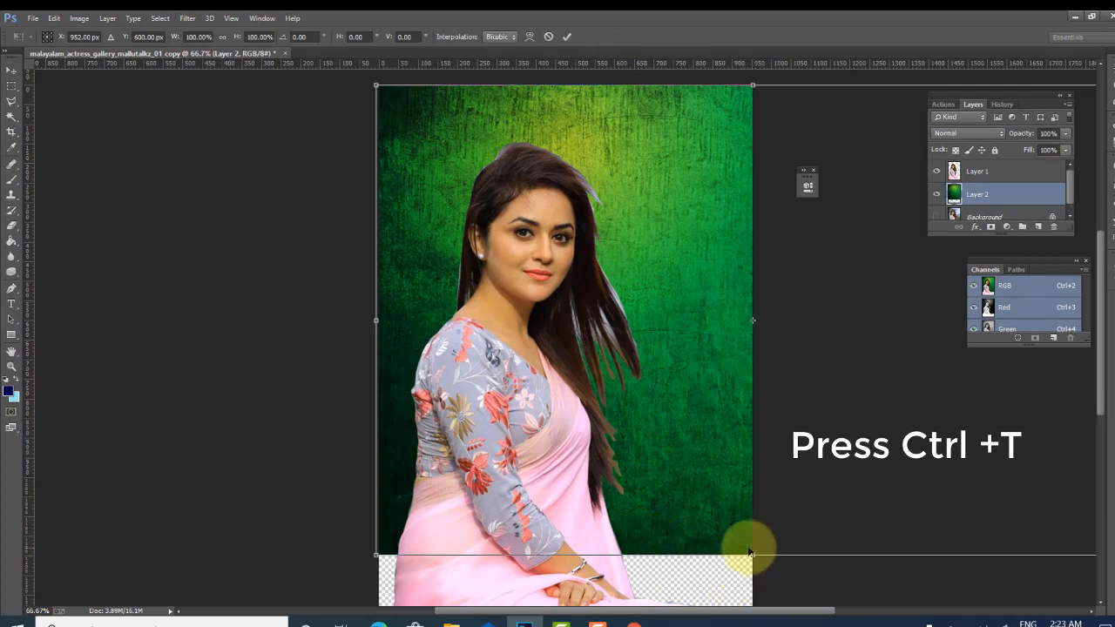
{"action": "left_click_drag", "start_coordinate": [751, 555], "coordinate": [747, 606]}
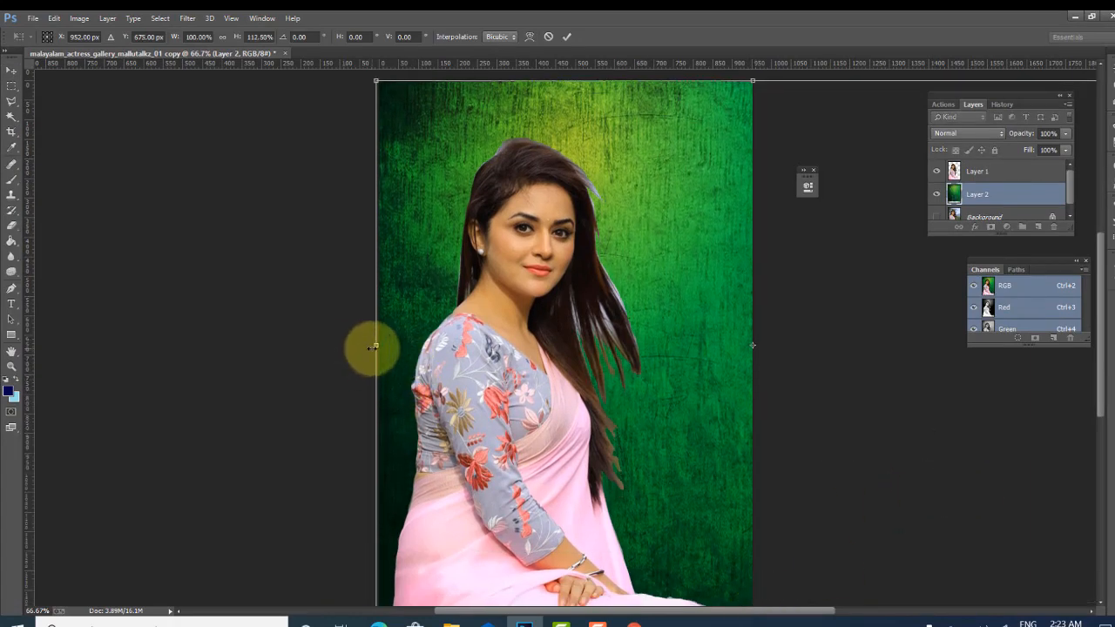
{"action": "left_click_drag", "start_coordinate": [375, 346], "coordinate": [427, 377]}
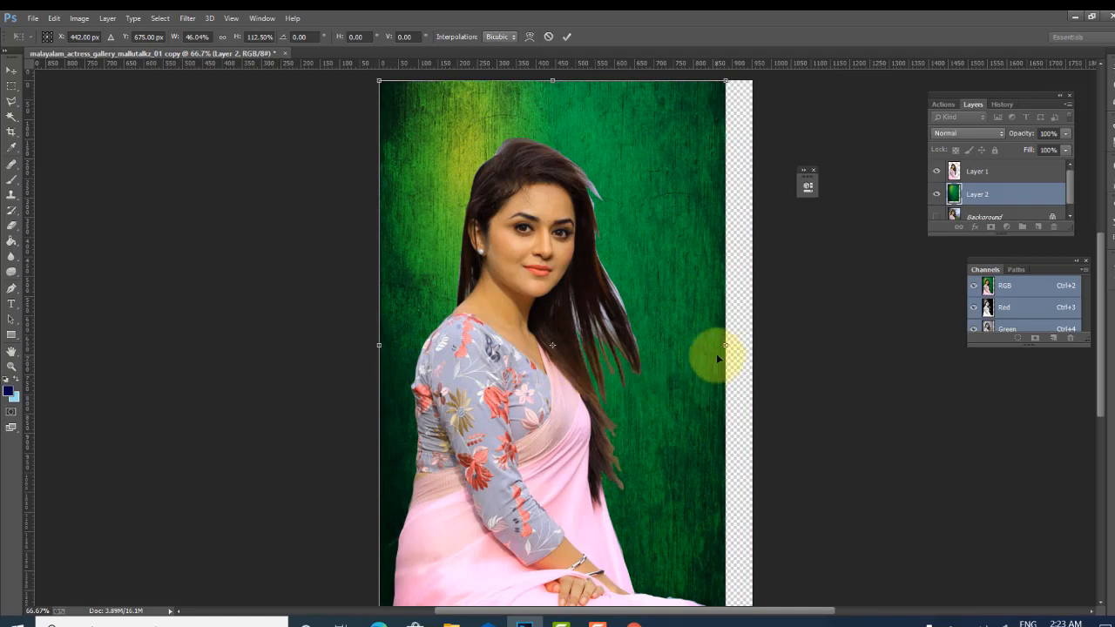
{"action": "left_click_drag", "start_coordinate": [725, 345], "coordinate": [753, 348]}
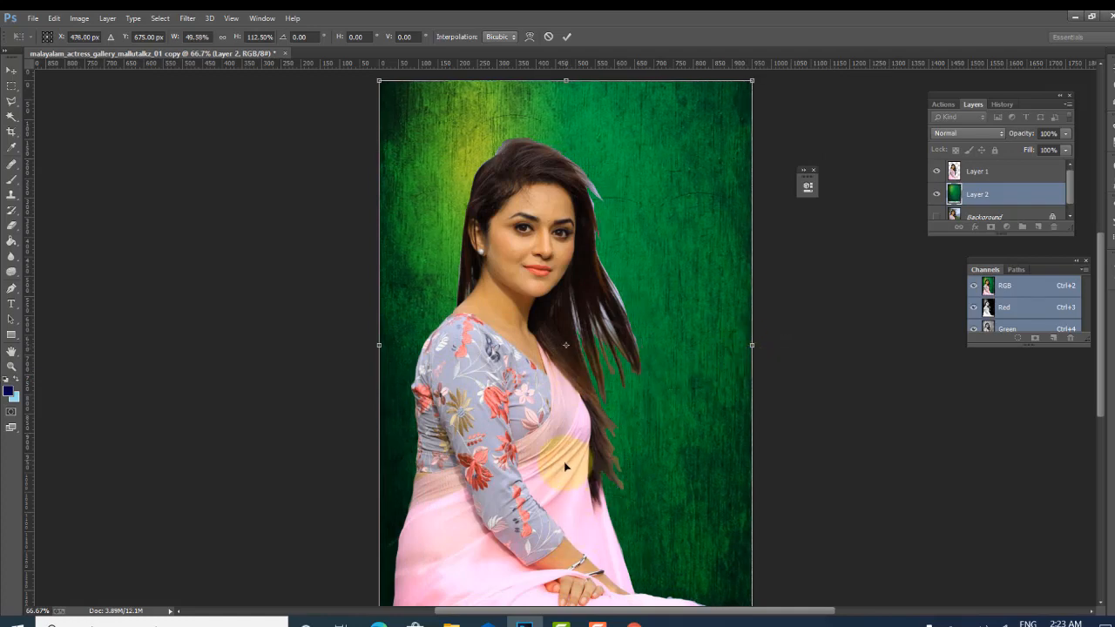
{"action": "scroll", "coordinate": [565, 490], "scroll_direction": "down", "scroll_amount": 2}
{"action": "left_click_drag", "start_coordinate": [562, 593], "coordinate": [568, 607]}
{"action": "key", "text": "Return"}
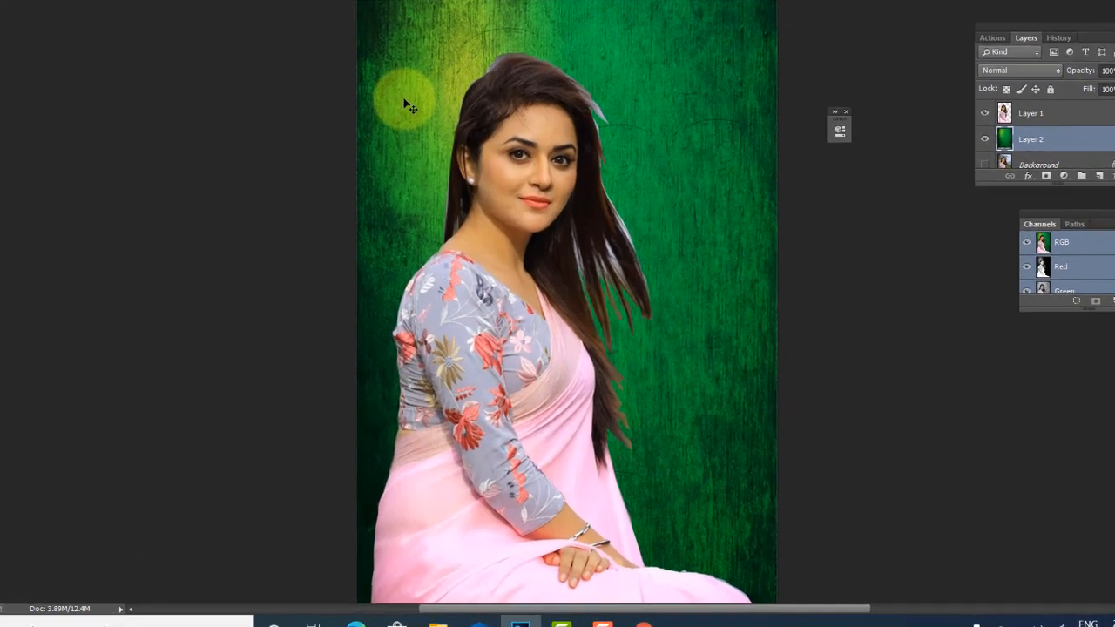
{"action": "key", "text": "ctrl+b"}
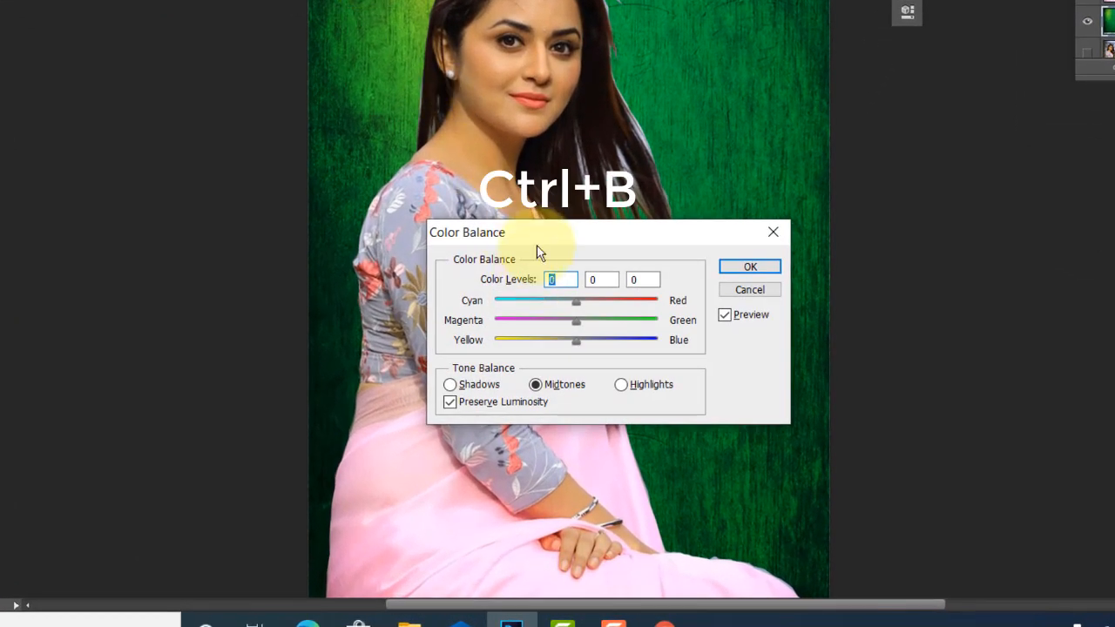
{"action": "left_click_drag", "start_coordinate": [536, 230], "coordinate": [266, 270]}
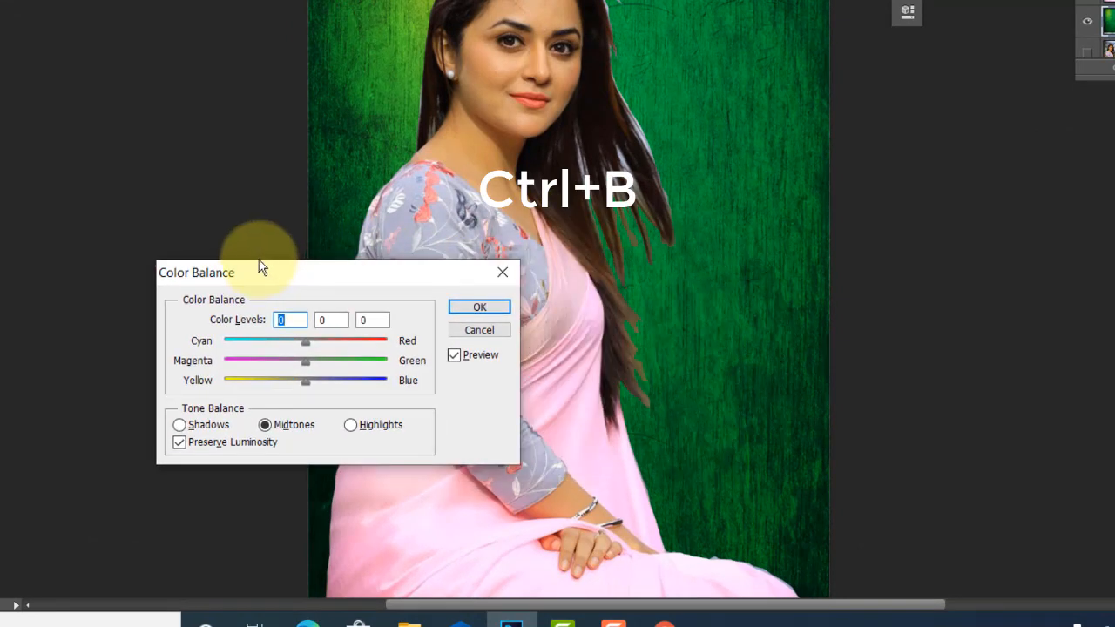
{"action": "left_click_drag", "start_coordinate": [307, 362], "coordinate": [279, 388]}
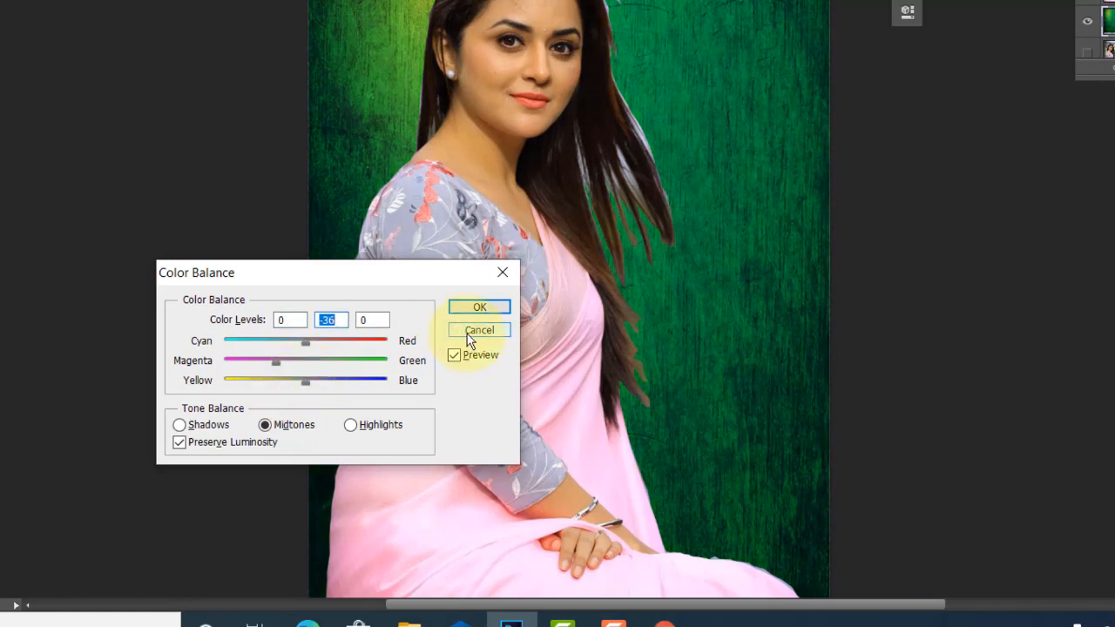
{"action": "left_click", "coordinate": [468, 333]}
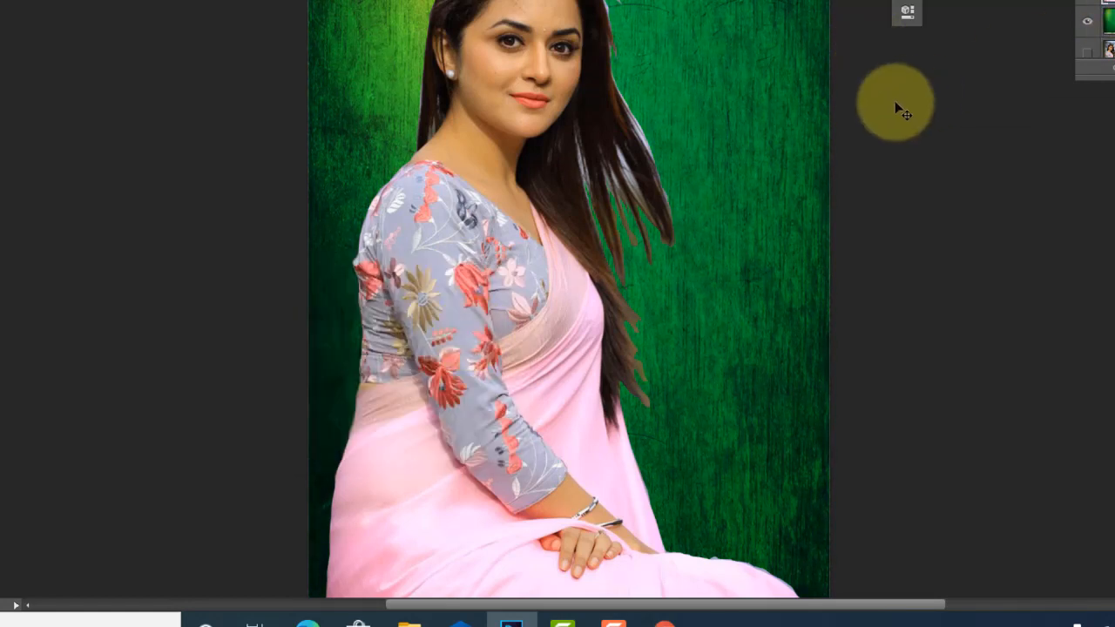
- Apply Color Balance to the woman's layer with Cyan–Red at -14 and Magenta–Green at +53 in the midtones
{"action": "key", "text": "ctrl+b"}
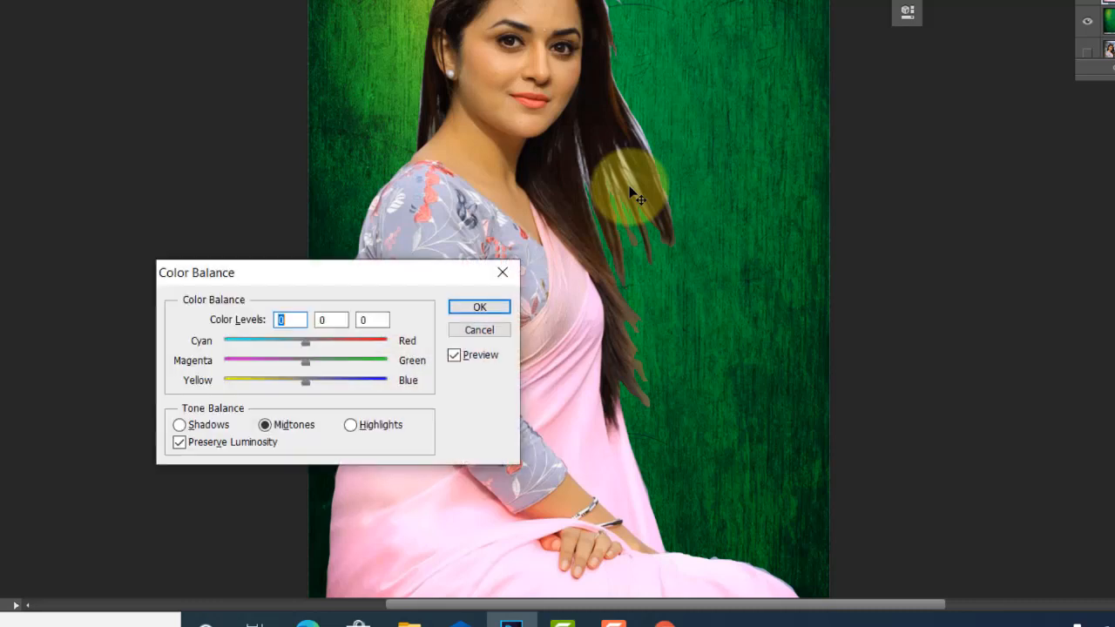
{"action": "left_click_drag", "start_coordinate": [313, 362], "coordinate": [320, 365]}
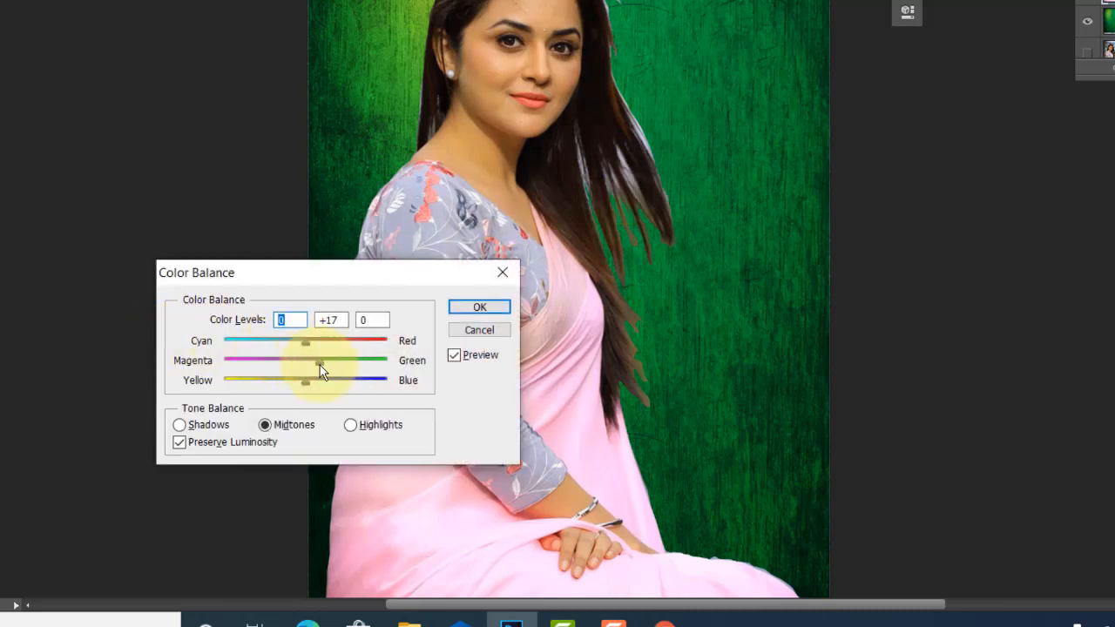
{"action": "key", "text": "Tab"}
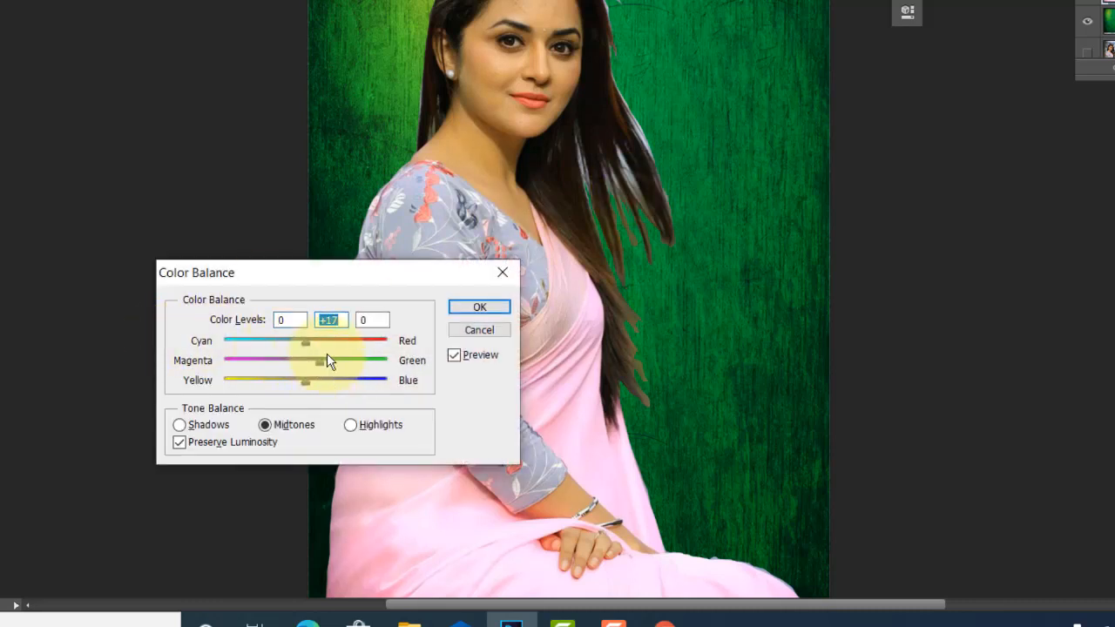
{"action": "left_click_drag", "start_coordinate": [323, 360], "coordinate": [349, 344]}
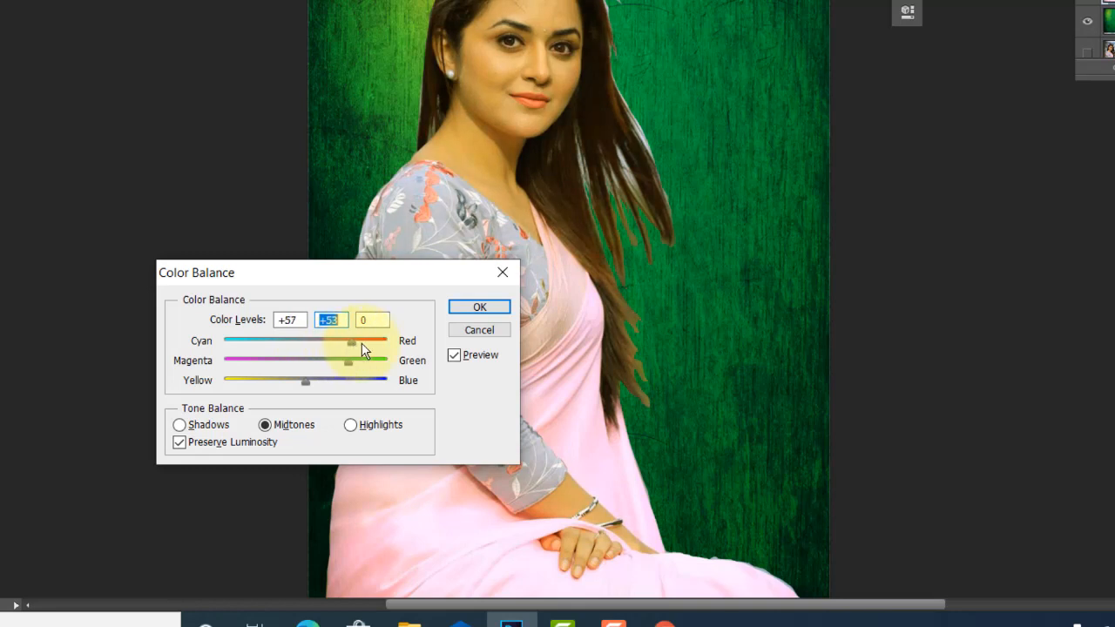
{"action": "left_click_drag", "start_coordinate": [374, 343], "coordinate": [271, 345]}
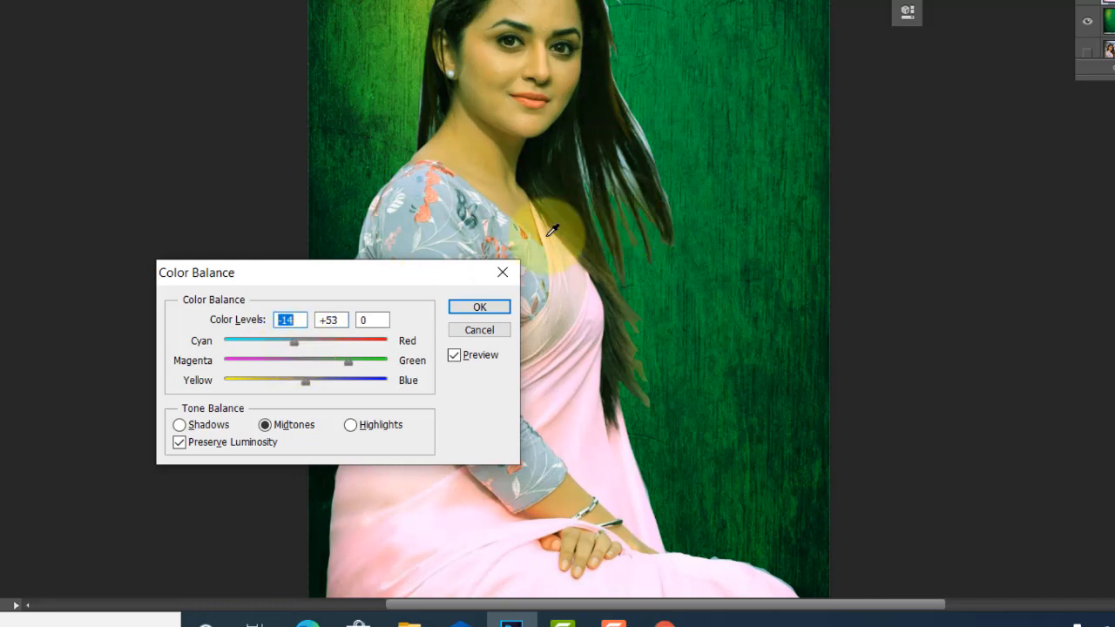
{"action": "left_click", "coordinate": [460, 308]}
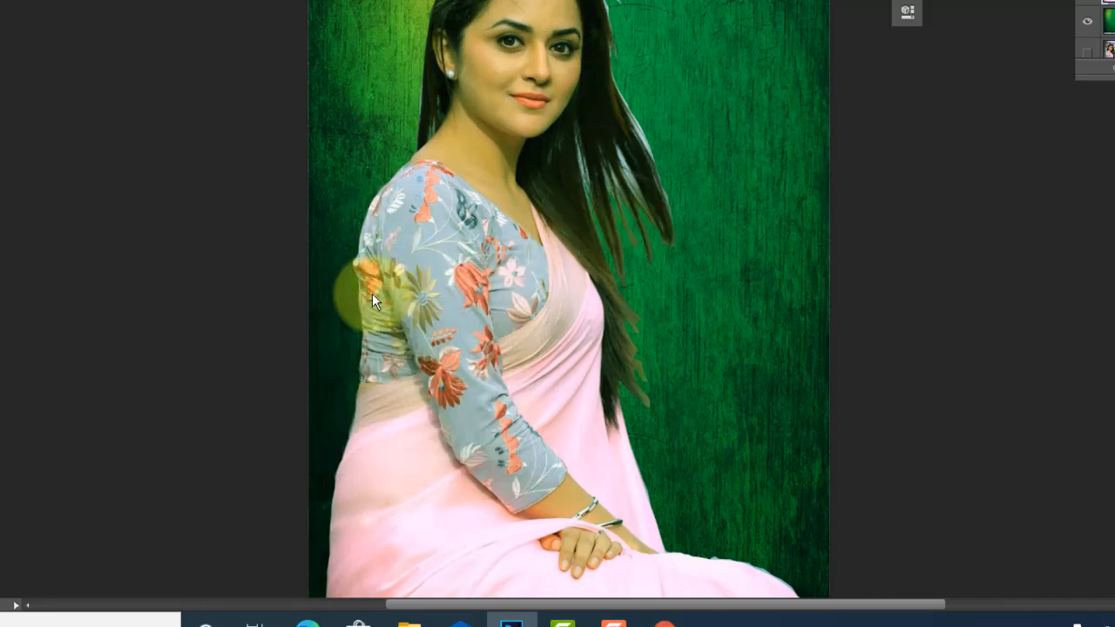
- Apply Levels to the woman's layer with input levels of 45, 0.81 and 255
{"action": "key", "text": "ctrl+l"}
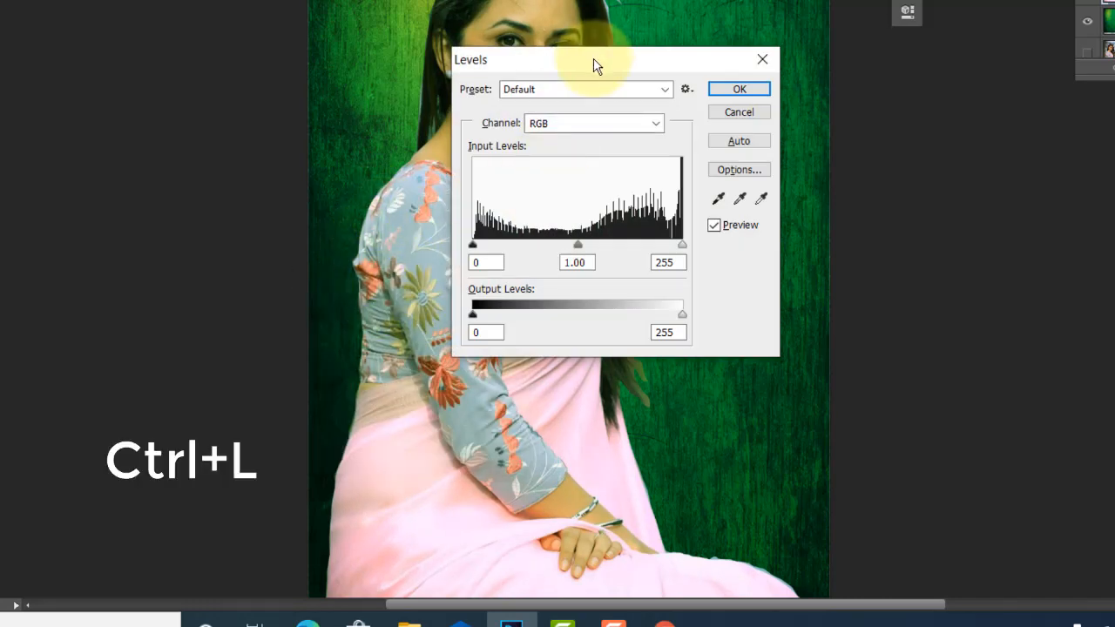
{"action": "left_click_drag", "start_coordinate": [596, 65], "coordinate": [926, 153]}
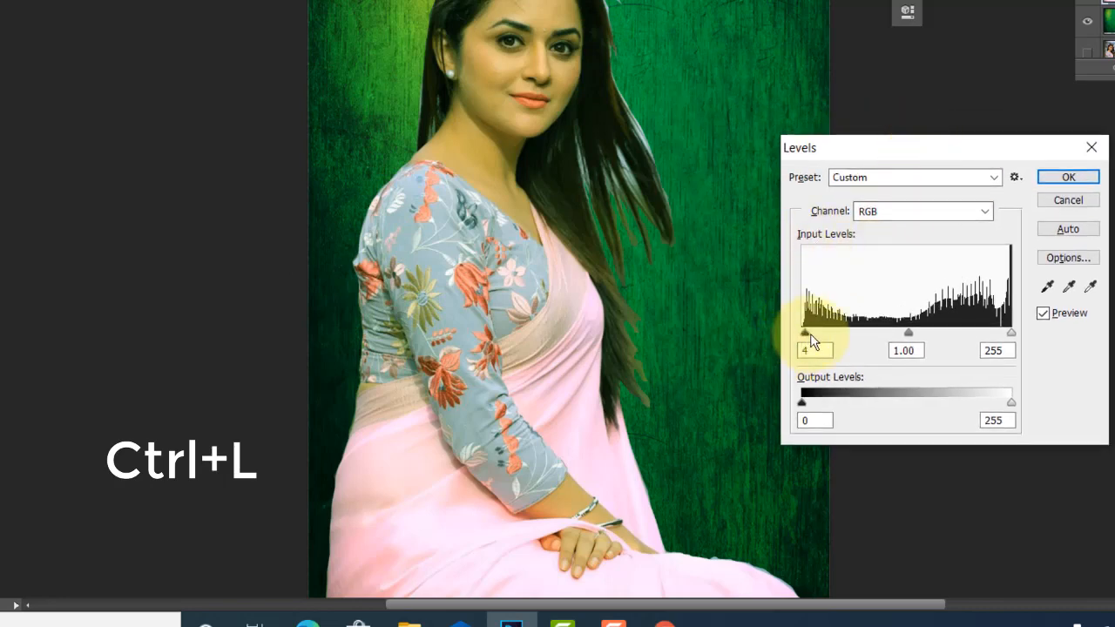
{"action": "left_click_drag", "start_coordinate": [810, 340], "coordinate": [840, 346]}
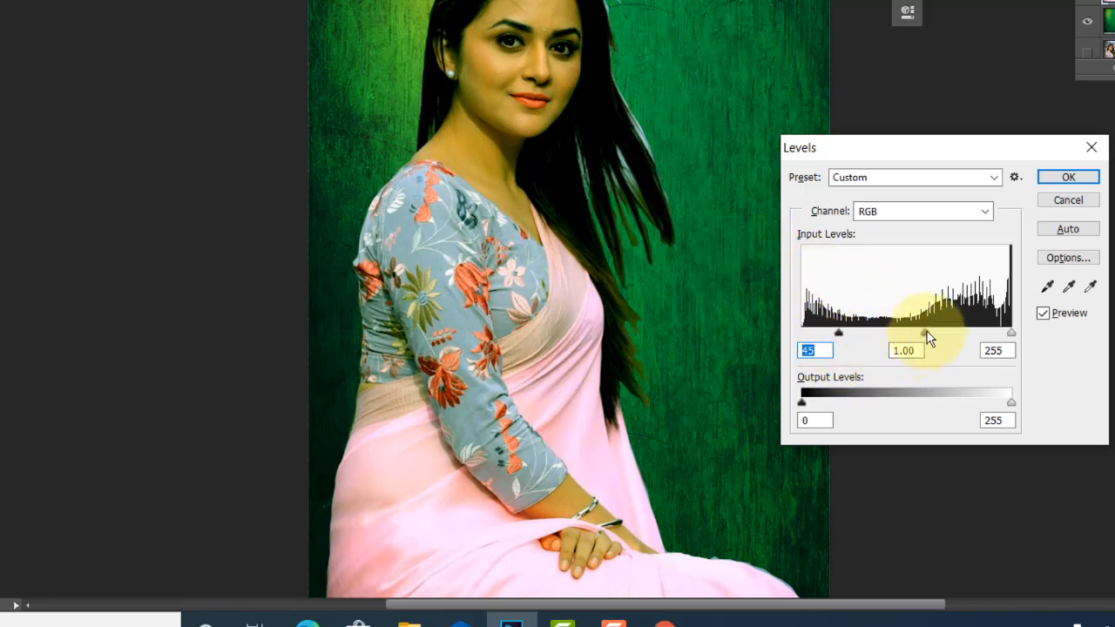
{"action": "left_click_drag", "start_coordinate": [919, 331], "coordinate": [937, 348]}
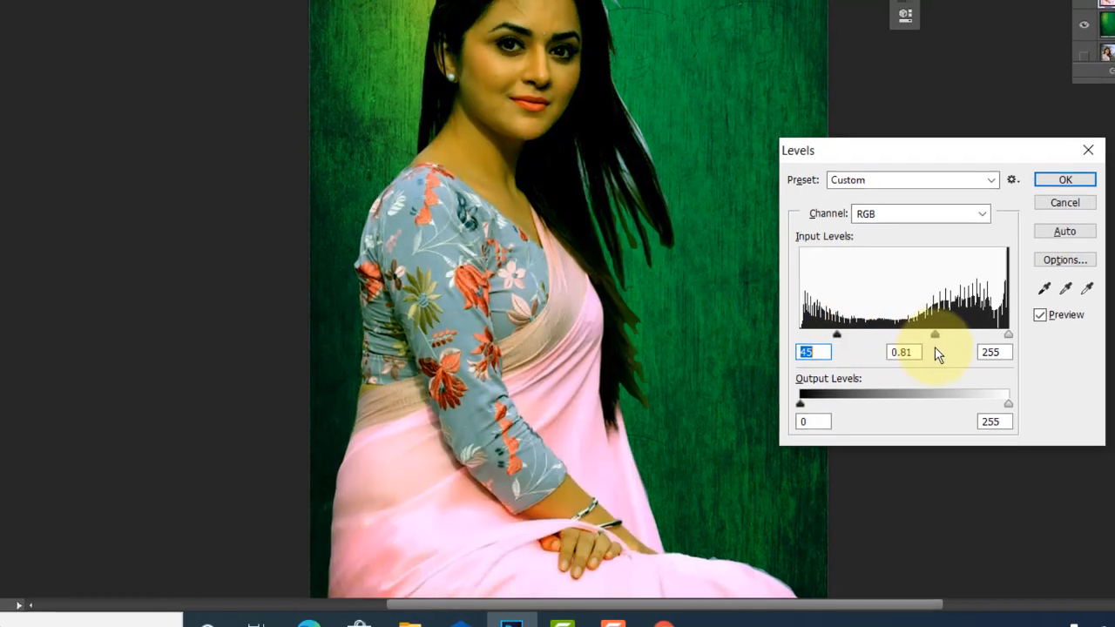
{"action": "key", "text": "Tab"}
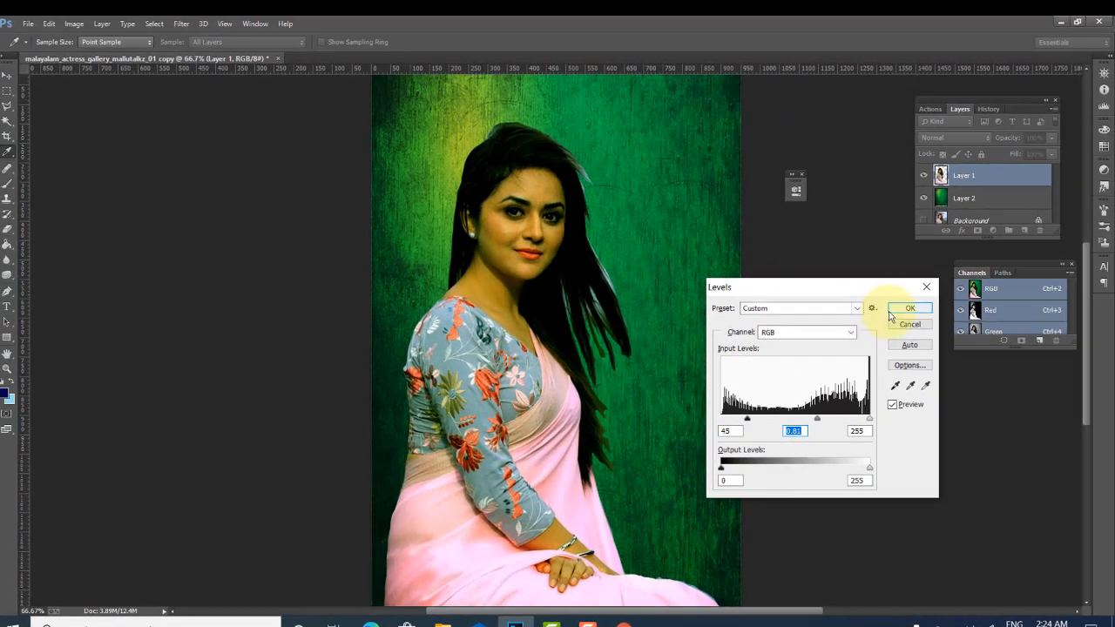
{"action": "left_click", "coordinate": [892, 312]}
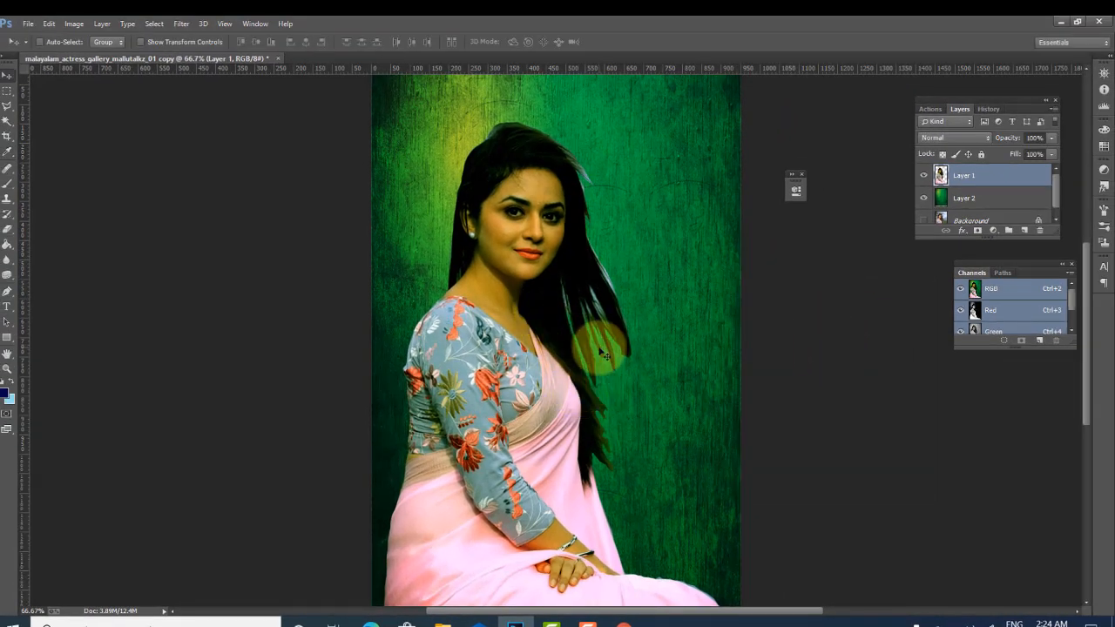
- Switch to the Eraser and erase leftover fringe along the right side of the woman's hair
{"action": "key", "text": "e"}
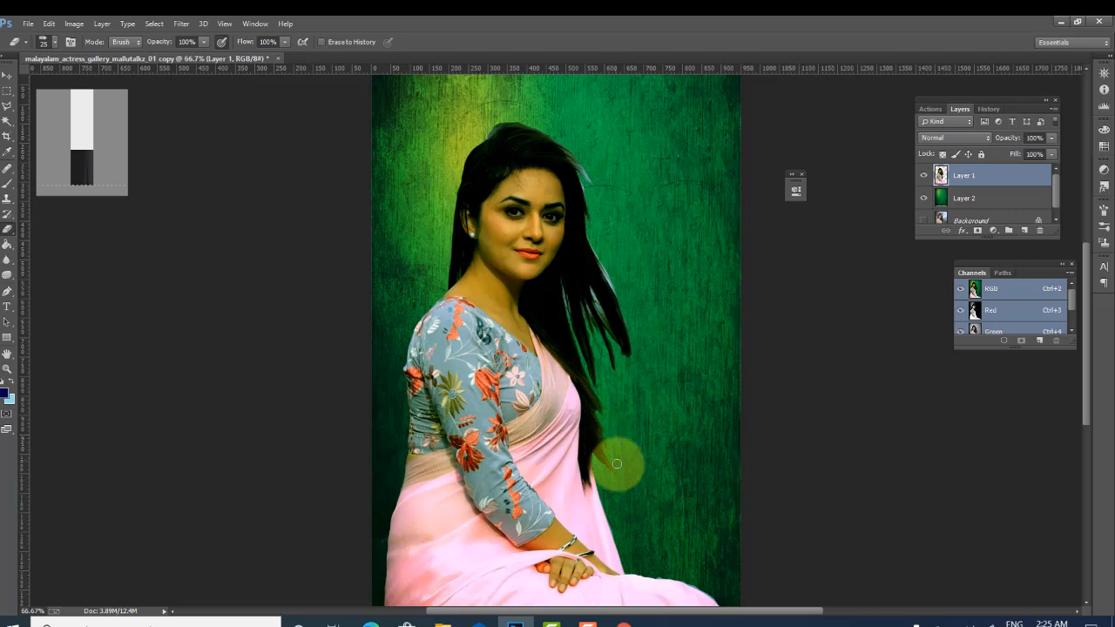
{"action": "right_click", "coordinate": [613, 279]}
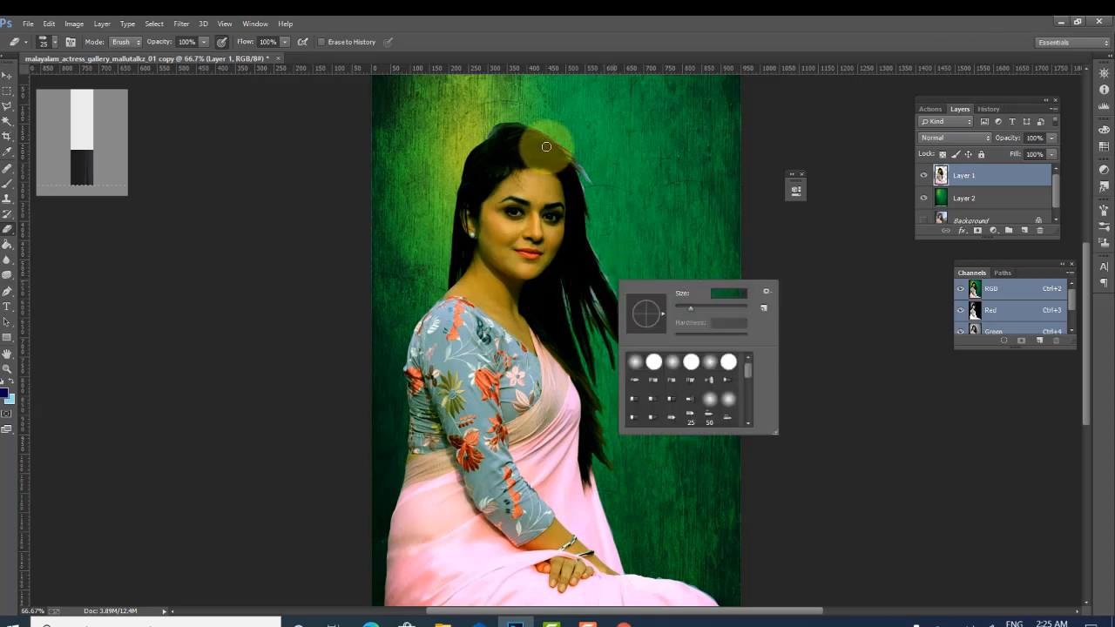
{"action": "key", "text": "Escape"}
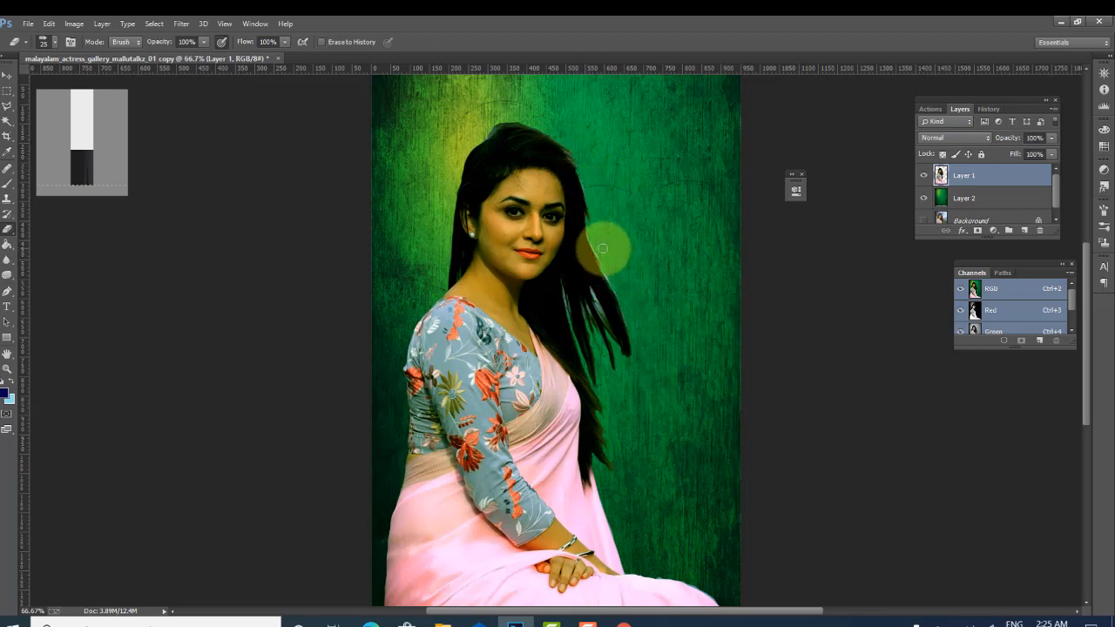
{"action": "key", "text": "ctrl+plus"}
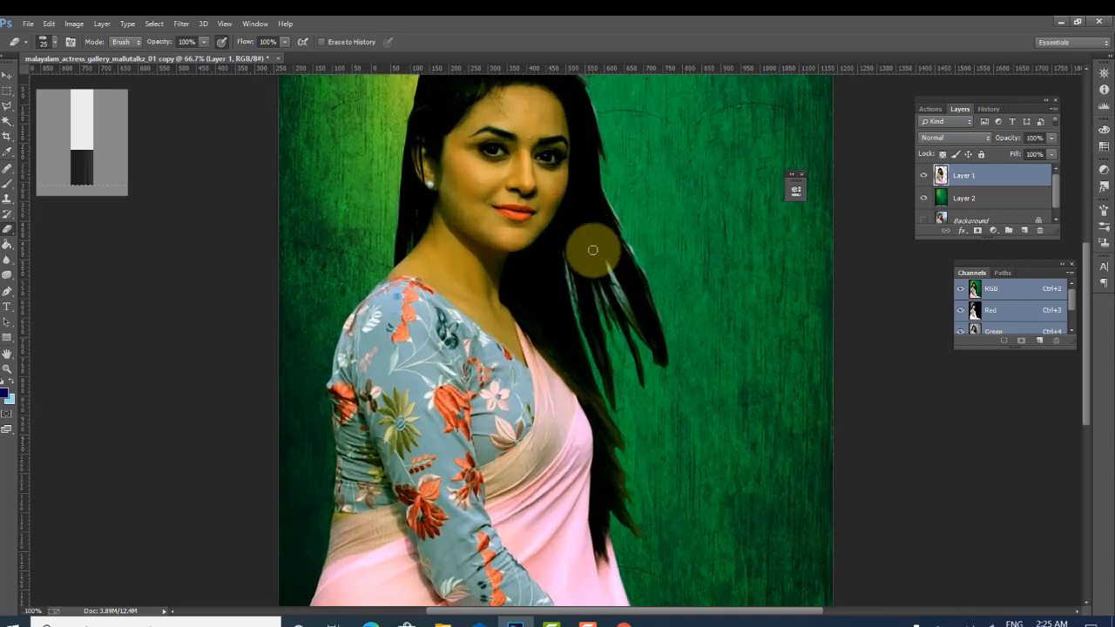
{"action": "key", "text": "ctrl+plus"}
{"action": "scroll", "coordinate": [693, 233], "scroll_direction": "up", "scroll_amount": 2}
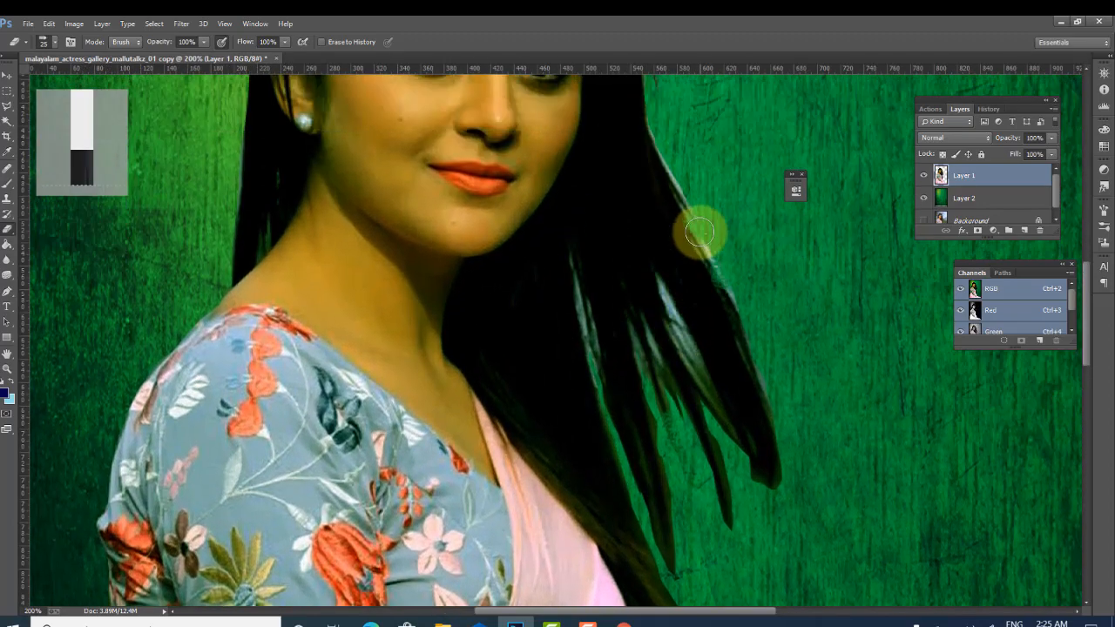
{"action": "scroll", "coordinate": [650, 152], "scroll_direction": "up", "scroll_amount": 2}
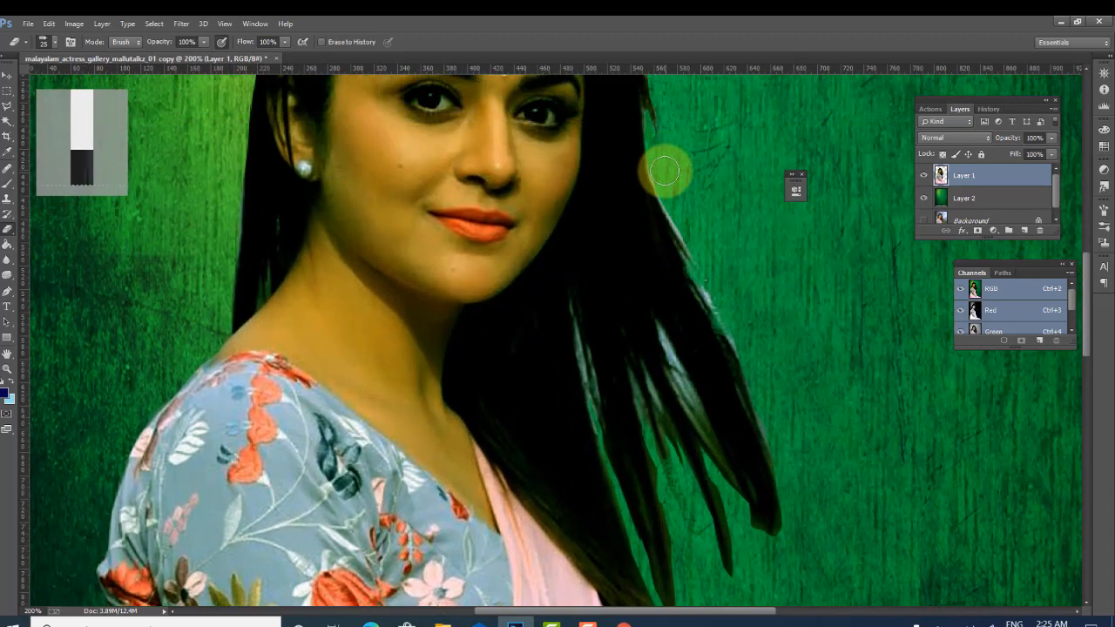
{"action": "mouse_move", "coordinate": [666, 183]}
{"action": "left_mouse_down"}
{"action": "mouse_move", "coordinate": [762, 381]}
{"action": "mouse_move", "coordinate": [746, 423]}
{"action": "left_mouse_up"}
- Shrink the eraser brush and erase rough edges along the top of the woman's hair
{"action": "scroll", "coordinate": [688, 401], "scroll_direction": "up", "scroll_amount": 1}
{"action": "scroll", "coordinate": [677, 386], "scroll_direction": "down", "scroll_amount": 2}
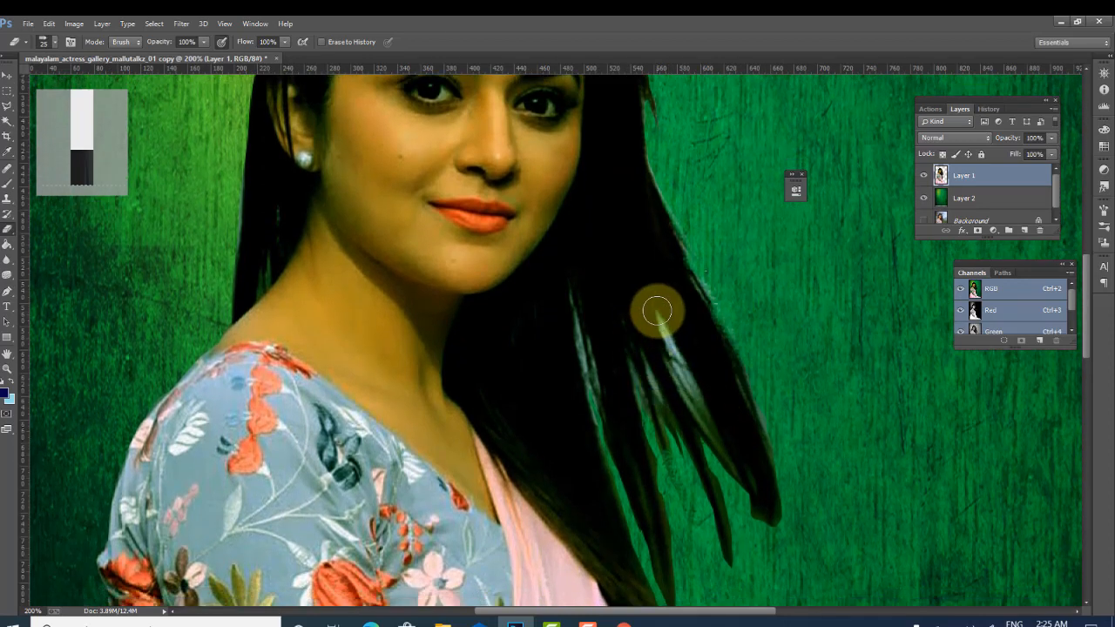
{"action": "key", "text": "bracketleft"}
{"action": "key", "text": "bracketleft"}
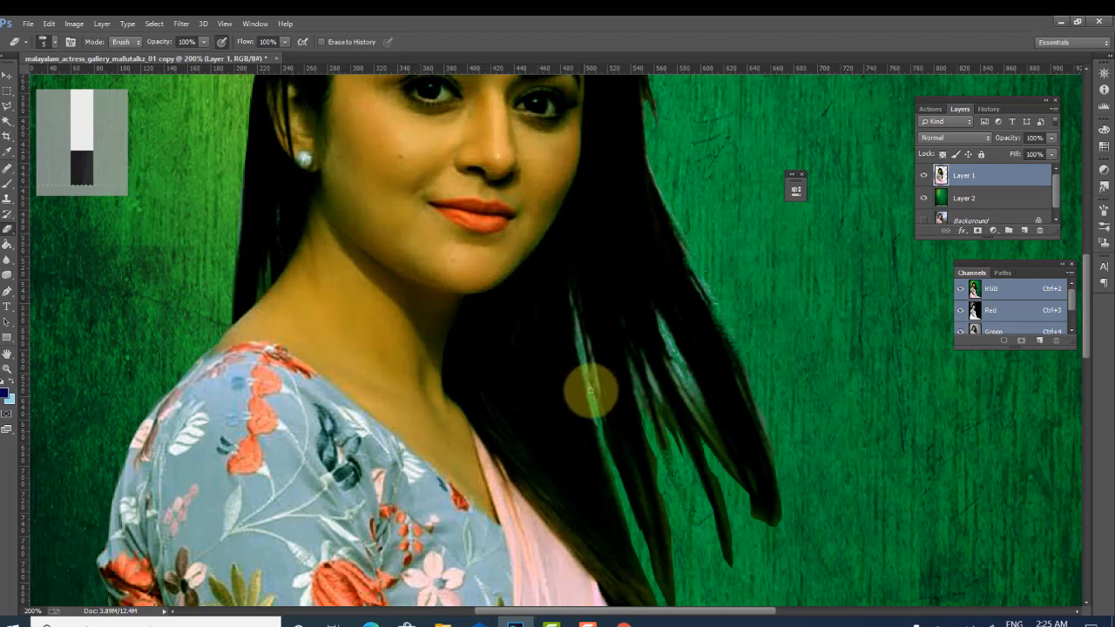
{"action": "scroll", "coordinate": [590, 270], "scroll_direction": "up", "scroll_amount": 3}
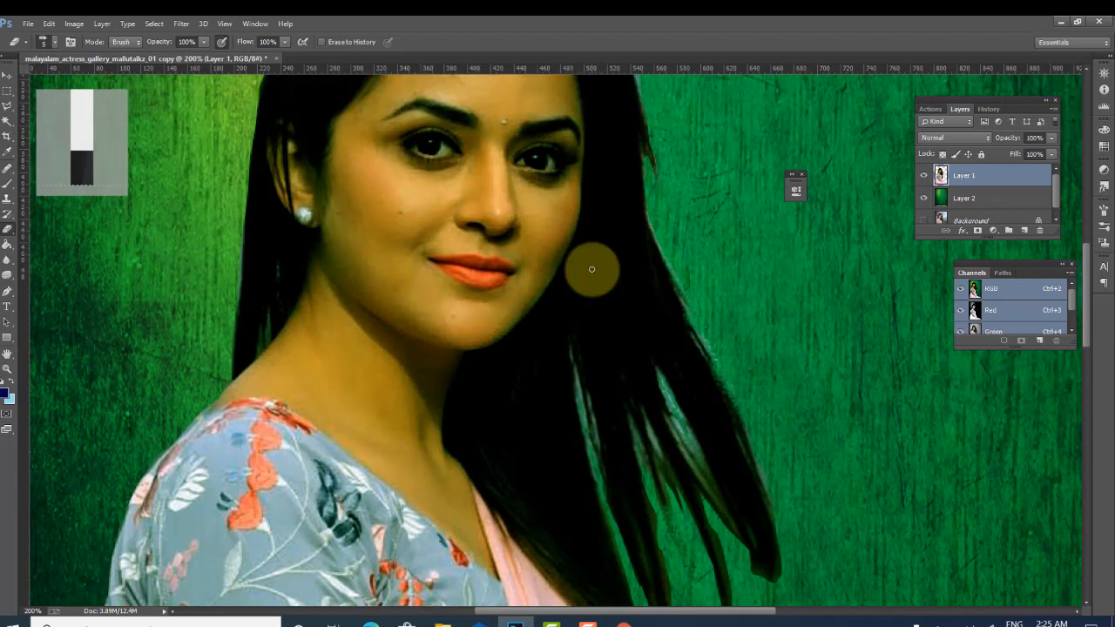
{"action": "scroll", "coordinate": [596, 269], "scroll_direction": "up", "scroll_amount": 2}
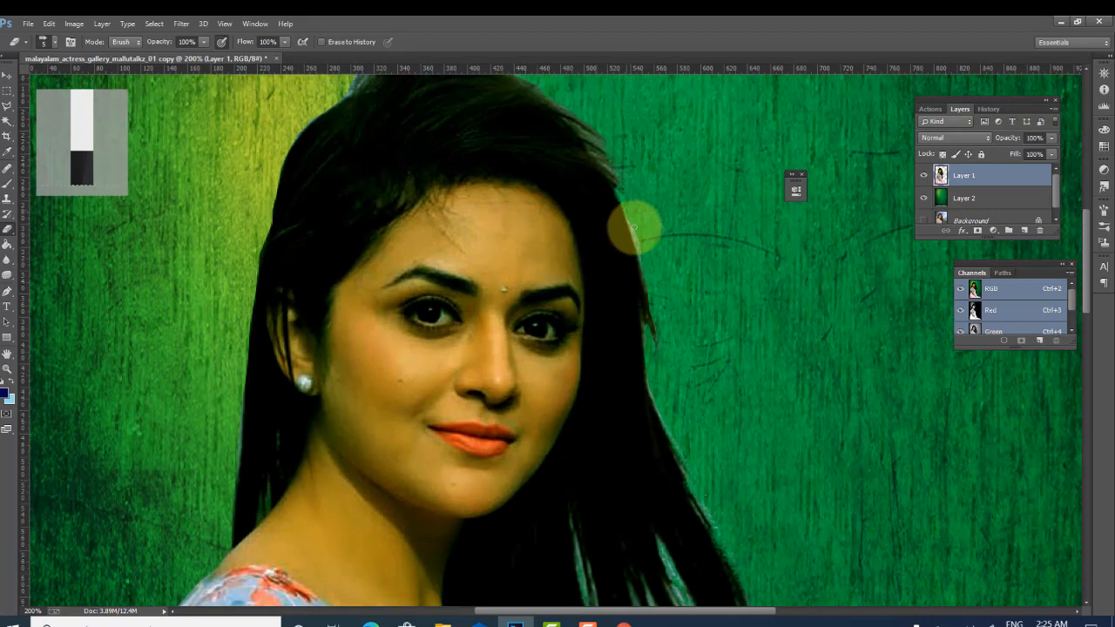
{"action": "scroll", "coordinate": [622, 194], "scroll_direction": "up", "scroll_amount": 3}
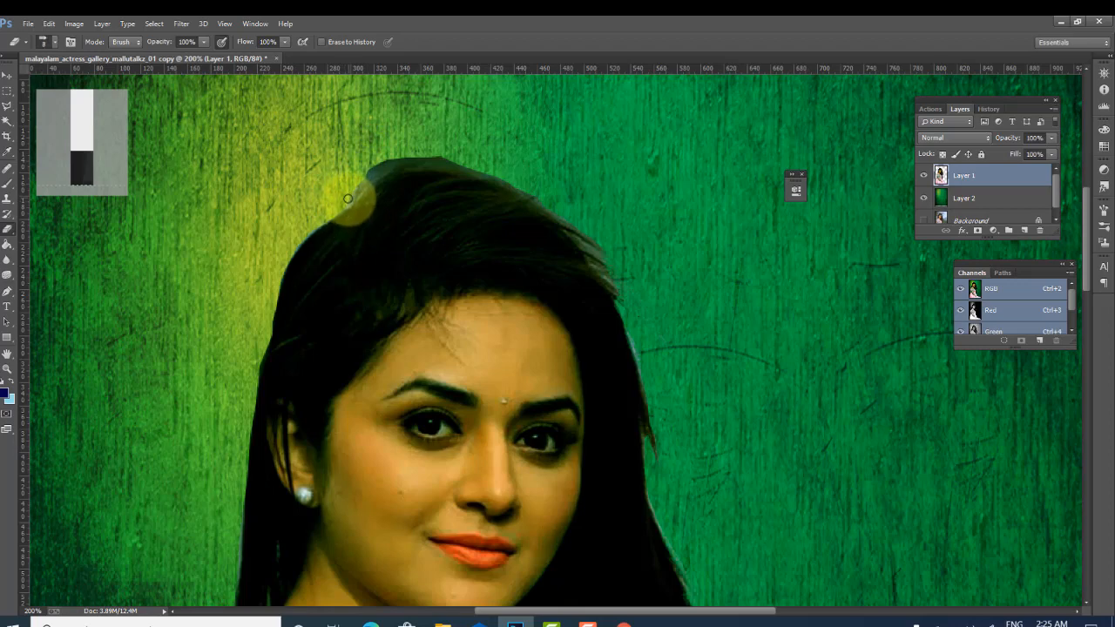
{"action": "mouse_move", "coordinate": [359, 186]}
{"action": "left_mouse_down"}
{"action": "mouse_move", "coordinate": [374, 169]}
{"action": "mouse_move", "coordinate": [436, 162]}
{"action": "mouse_move", "coordinate": [543, 192]}
{"action": "mouse_move", "coordinate": [435, 157]}
{"action": "mouse_move", "coordinate": [387, 161]}
{"action": "left_mouse_up"}
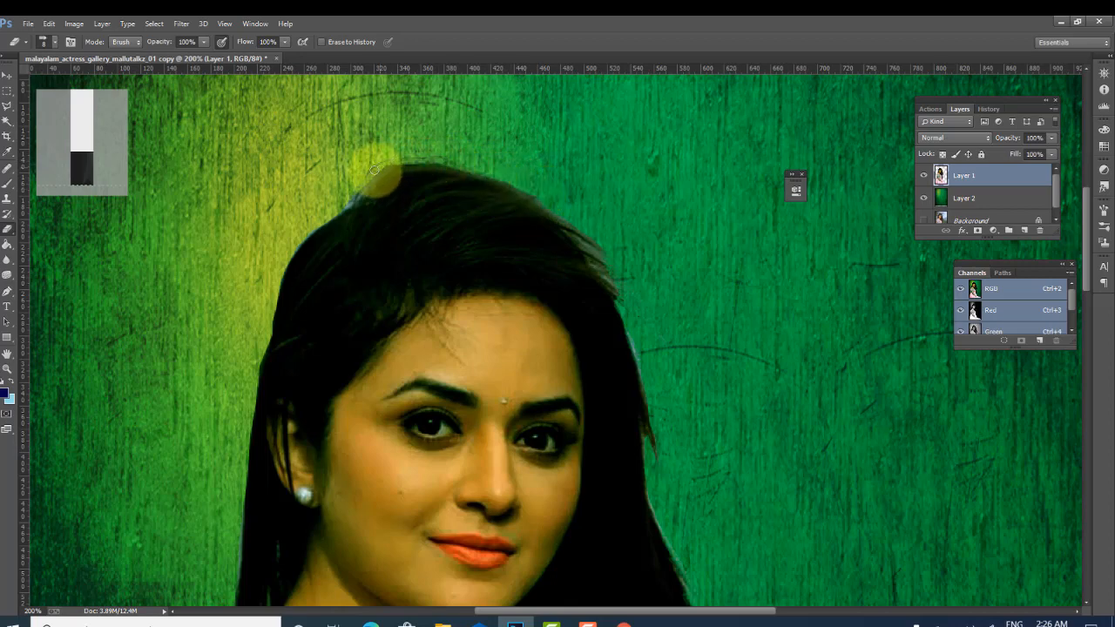
{"action": "mouse_move", "coordinate": [345, 204]}
{"action": "left_mouse_down"}
{"action": "mouse_move", "coordinate": [371, 163]}
{"action": "mouse_move", "coordinate": [416, 156]}
{"action": "mouse_move", "coordinate": [539, 196]}
{"action": "left_mouse_up"}
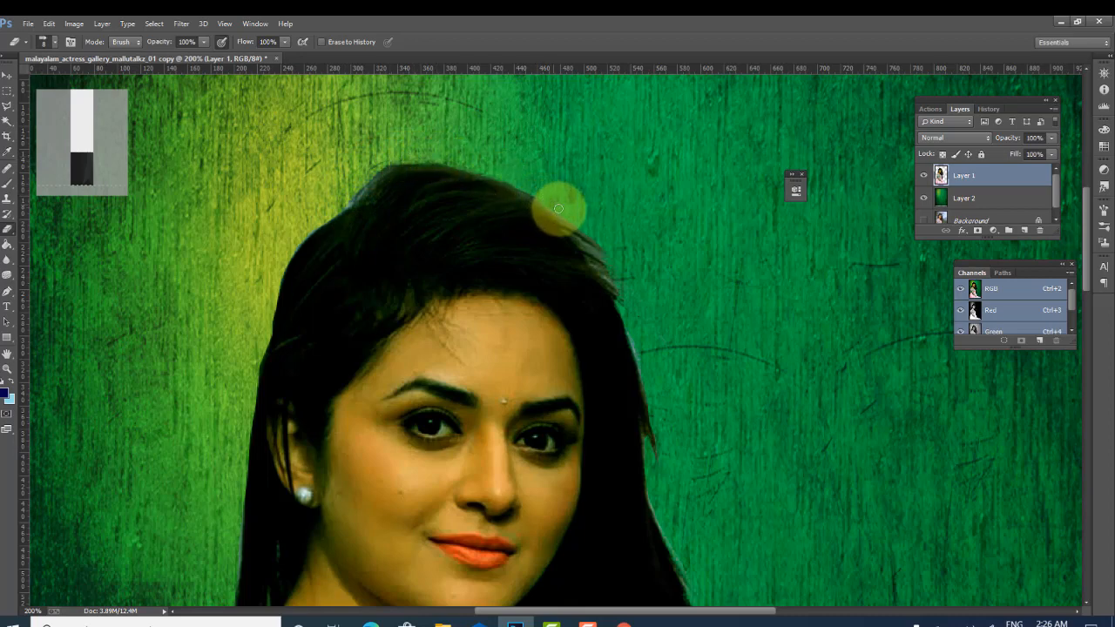
{"action": "left_click_drag", "start_coordinate": [569, 217], "coordinate": [613, 257]}
{"action": "scroll", "coordinate": [671, 348], "scroll_direction": "down", "scroll_amount": 3}
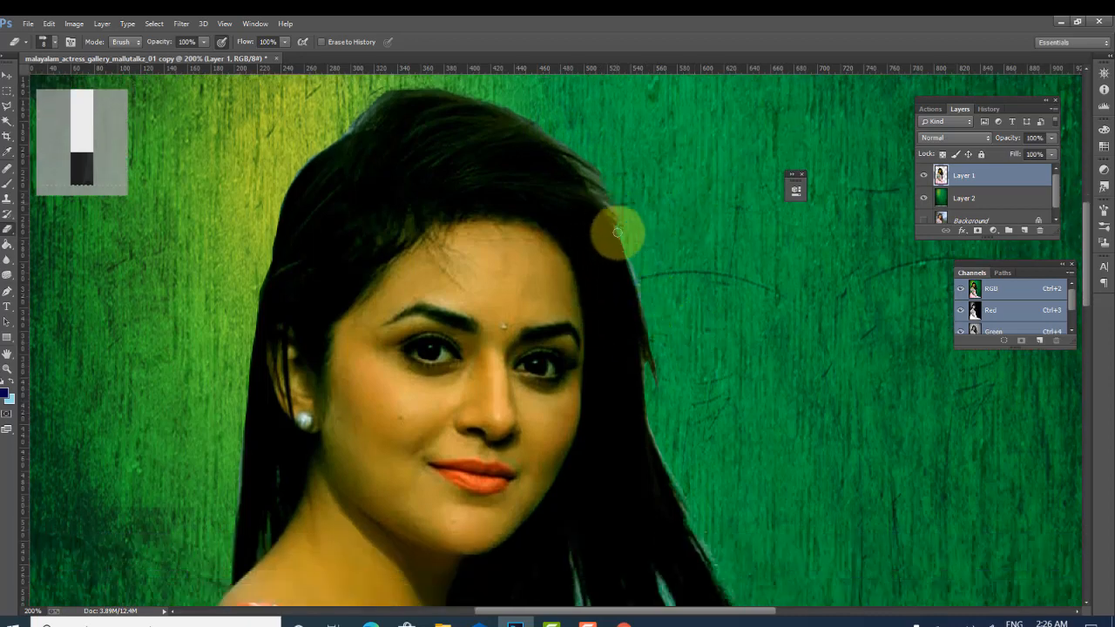
- Erase the remaining fringe beside the hair to the right of the woman's face
{"action": "mouse_move", "coordinate": [618, 232]}
{"action": "left_mouse_down"}
{"action": "mouse_move", "coordinate": [654, 311]}
{"action": "mouse_move", "coordinate": [668, 306]}
{"action": "left_mouse_up"}
{"action": "key", "text": "ctrl+bracketleft"}
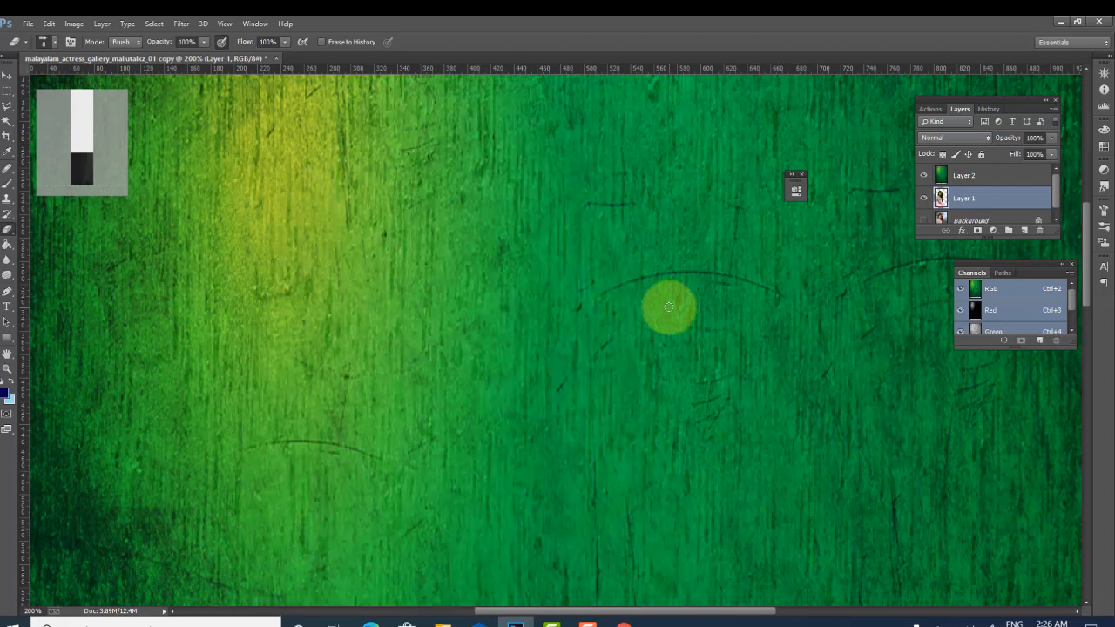
{"action": "key", "text": "ctrl+bracketright"}
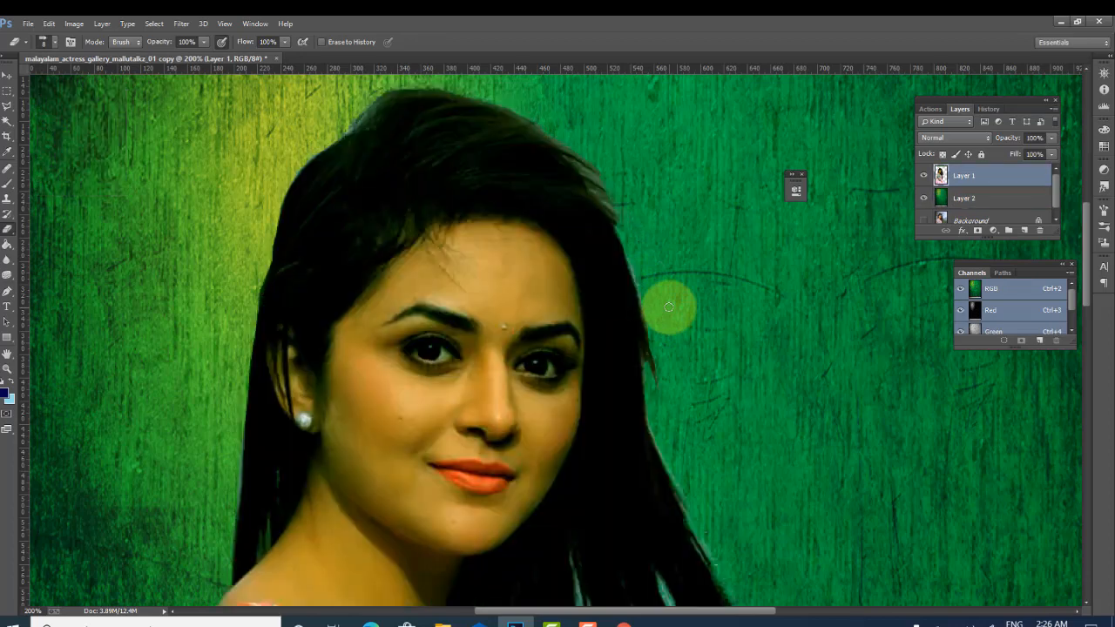
- Stretch the green background layer downward to about 102% height with Free Transform so it covers the canvas bottom
{"action": "key", "text": "ctrl+minus"}
{"action": "key", "text": "ctrl+minus"}
{"action": "key", "text": "ctrl+minus"}
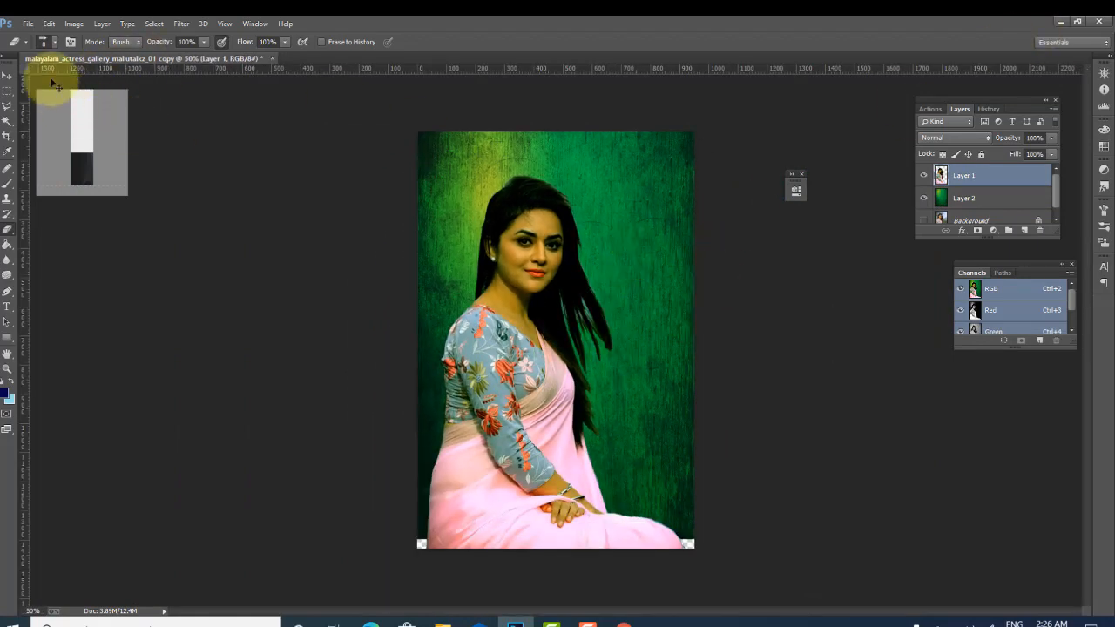
{"action": "left_click", "coordinate": [8, 76]}
{"action": "left_click", "coordinate": [633, 220]}
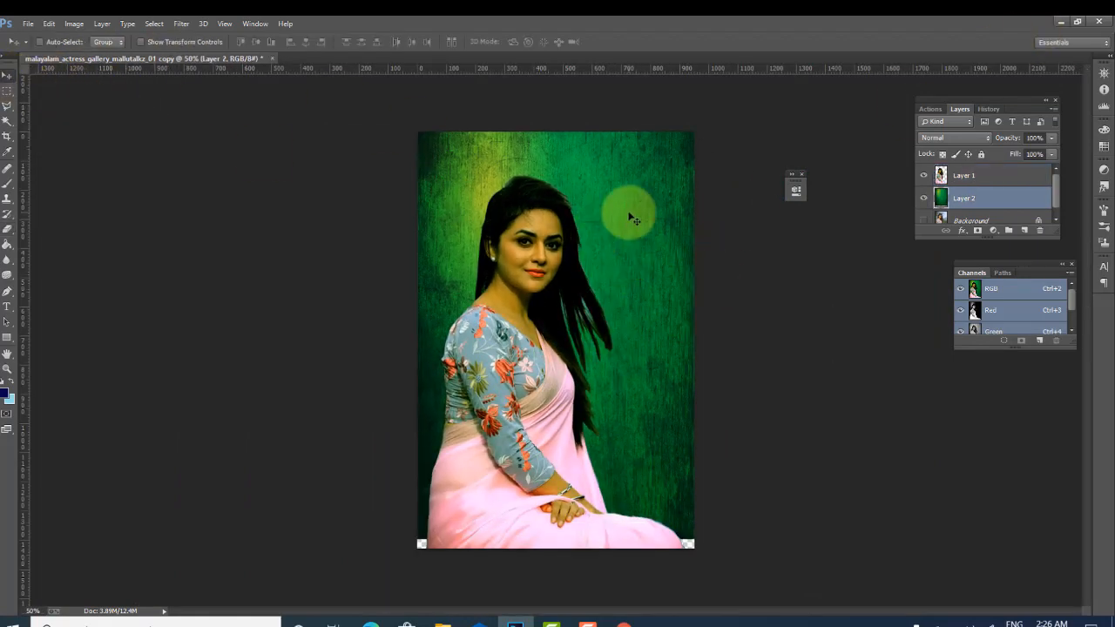
{"action": "key", "text": "ctrl+t"}
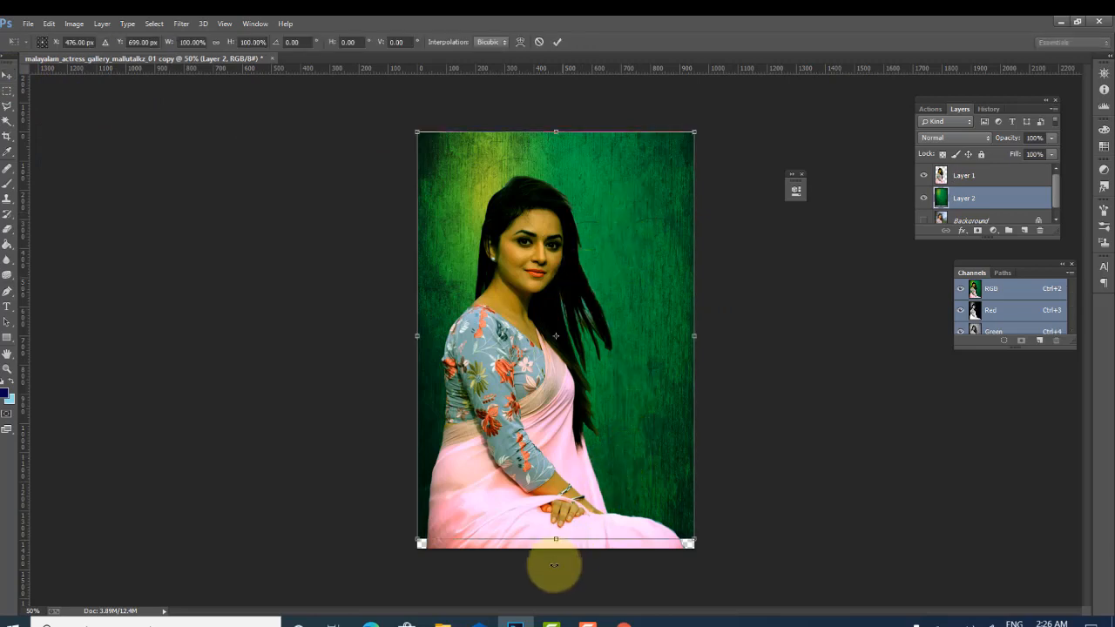
{"action": "left_click_drag", "start_coordinate": [556, 539], "coordinate": [556, 548]}
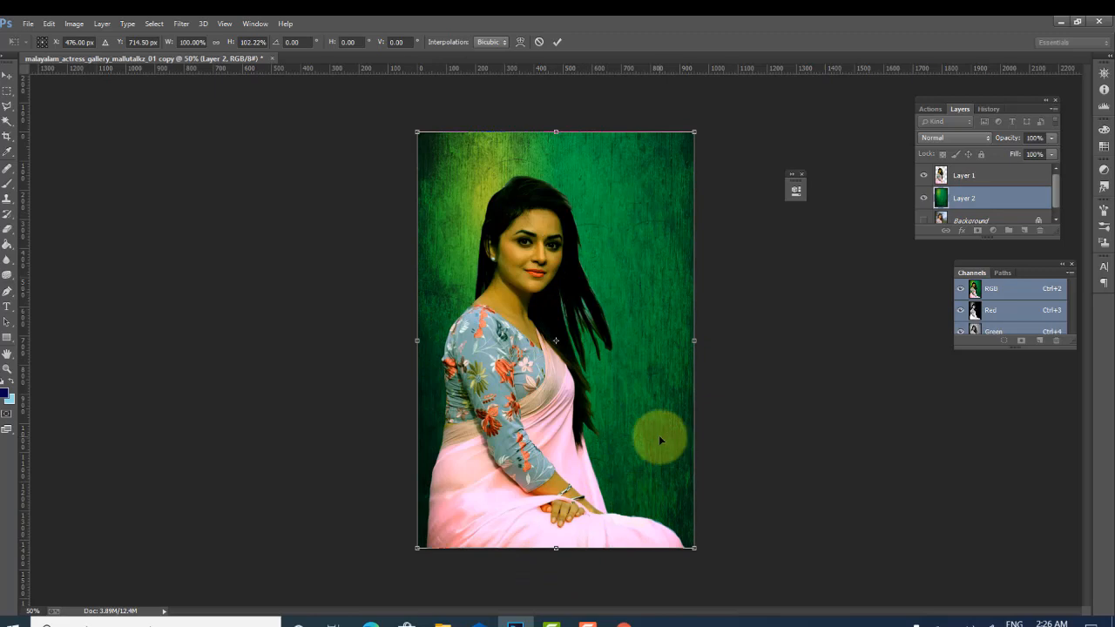
{"action": "key", "text": "Return"}
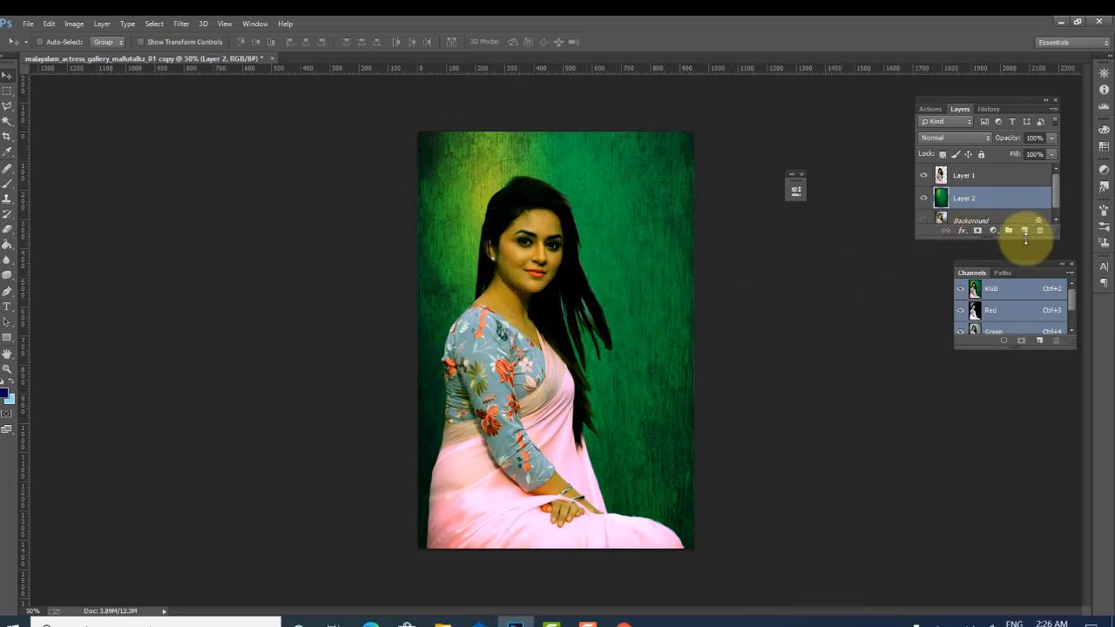
- Add a new empty layer above the woman's layer
{"action": "left_click", "coordinate": [950, 175]}
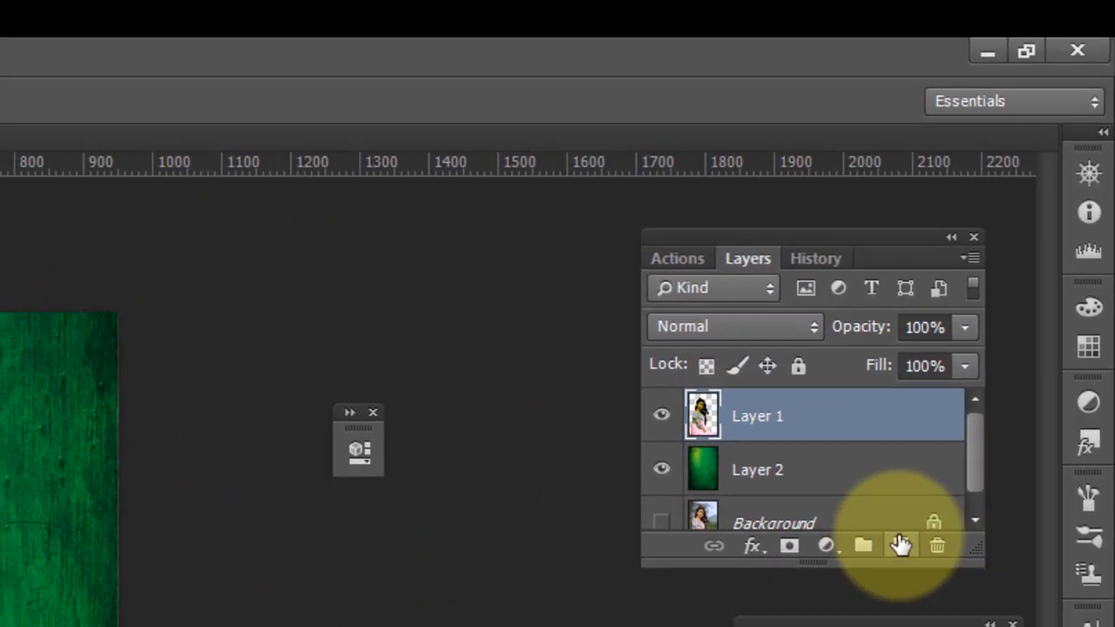
{"action": "left_click", "coordinate": [895, 556]}
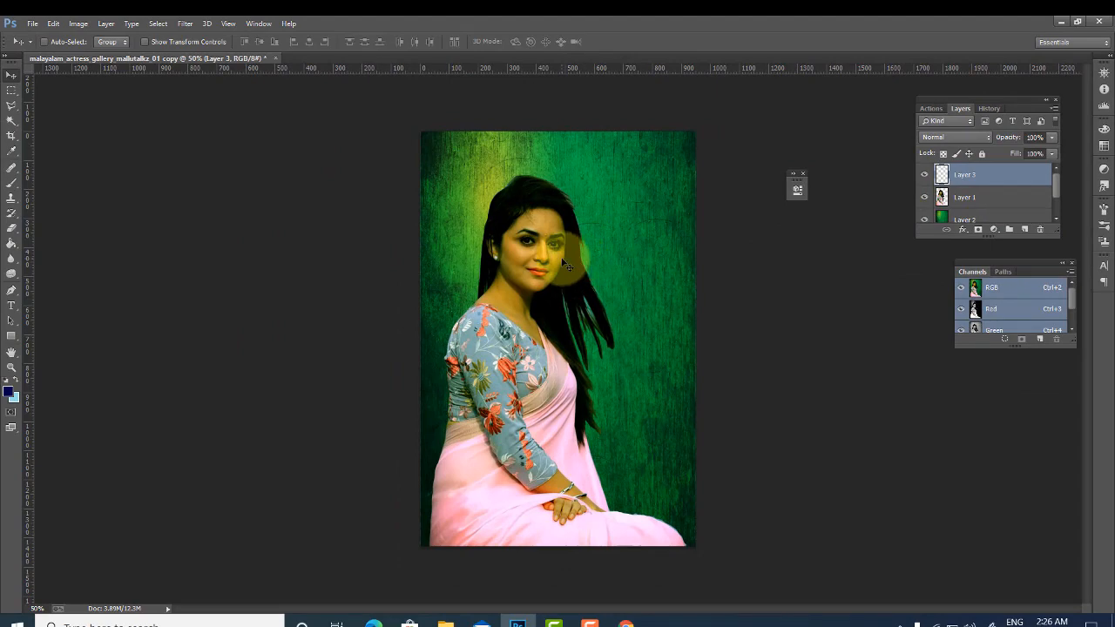
- Switch to the Brush Tool and set the foreground colour to orange #e84b0e for the lips
{"action": "key", "text": "ctrl+plus"}
{"action": "key", "text": "ctrl+plus"}
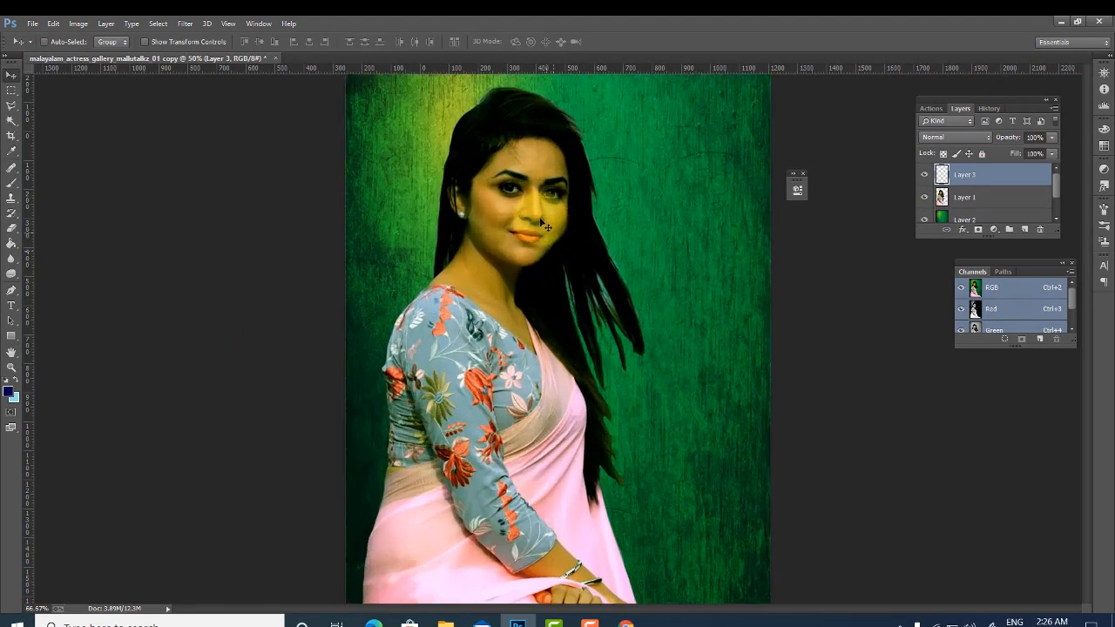
{"action": "key", "text": "ctrl+plus"}
{"action": "scroll", "coordinate": [496, 156], "scroll_direction": "up", "scroll_amount": 3}
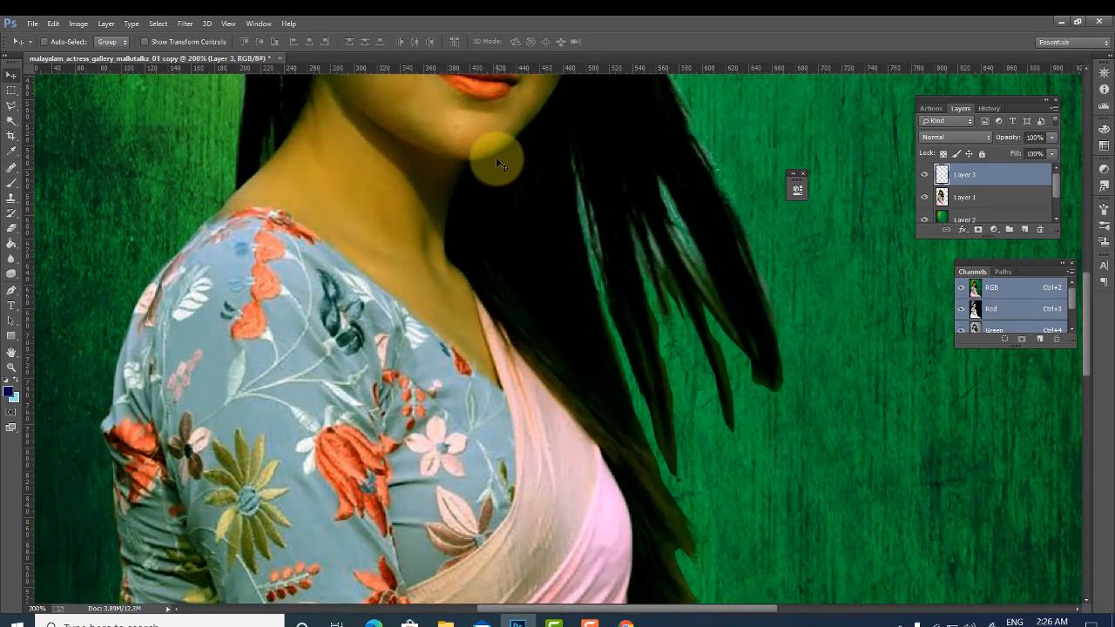
{"action": "scroll", "coordinate": [443, 167], "scroll_direction": "up", "scroll_amount": 4}
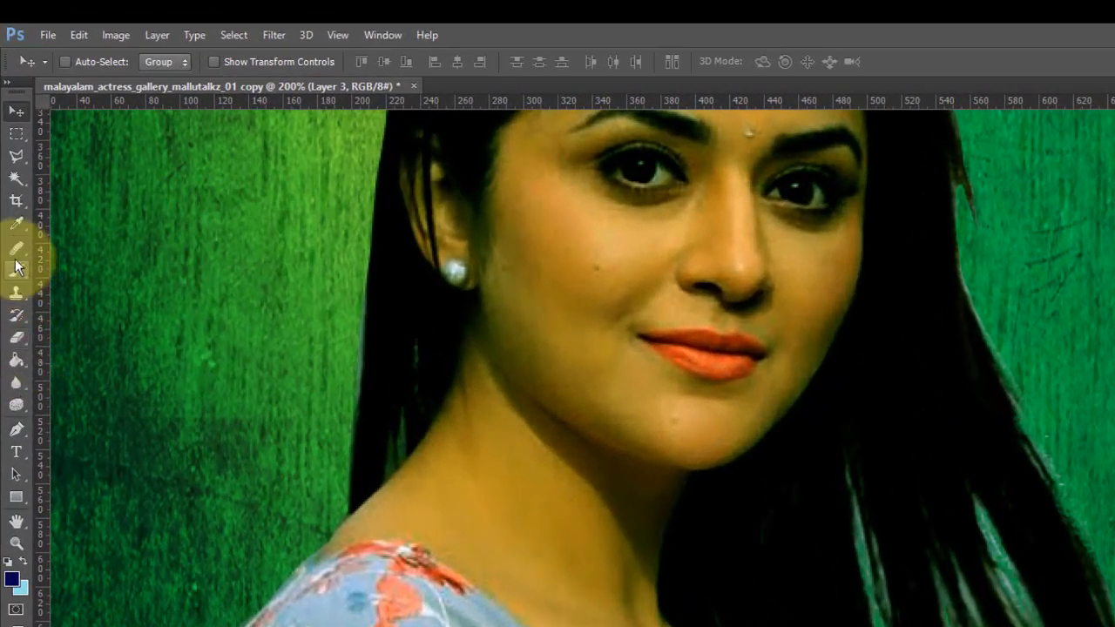
{"action": "left_click", "coordinate": [23, 366]}
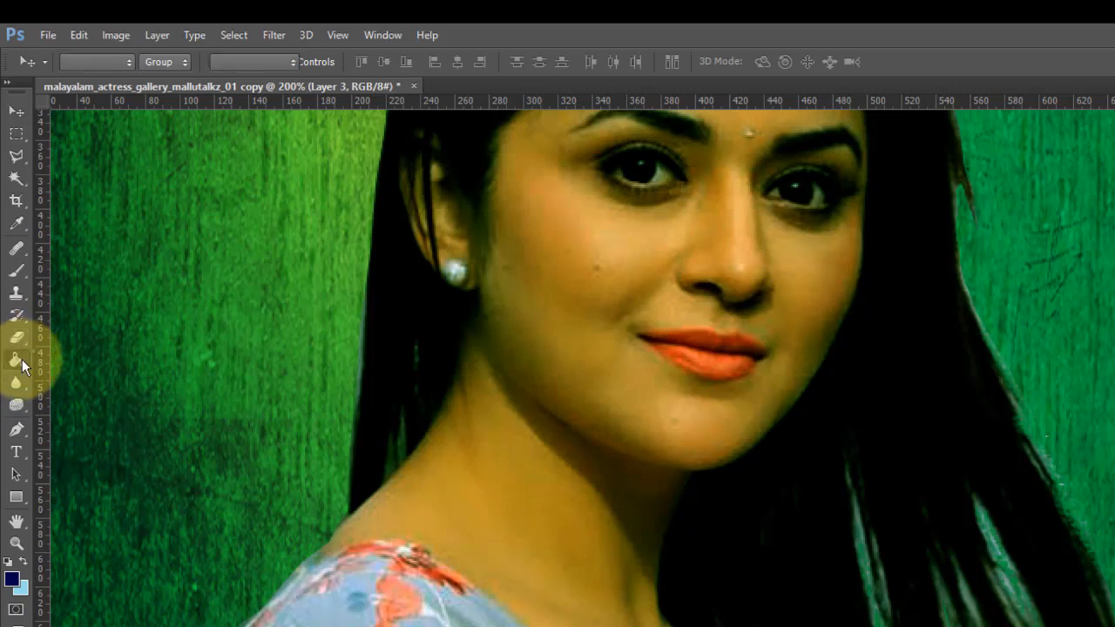
{"action": "right_click", "coordinate": [21, 271]}
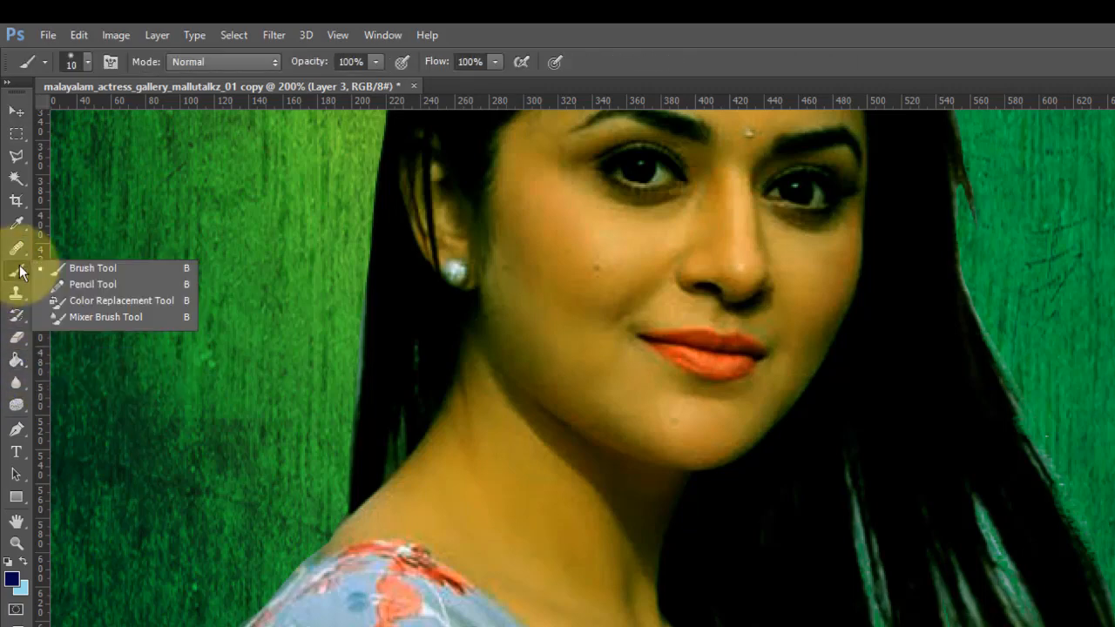
{"action": "left_click", "coordinate": [61, 272]}
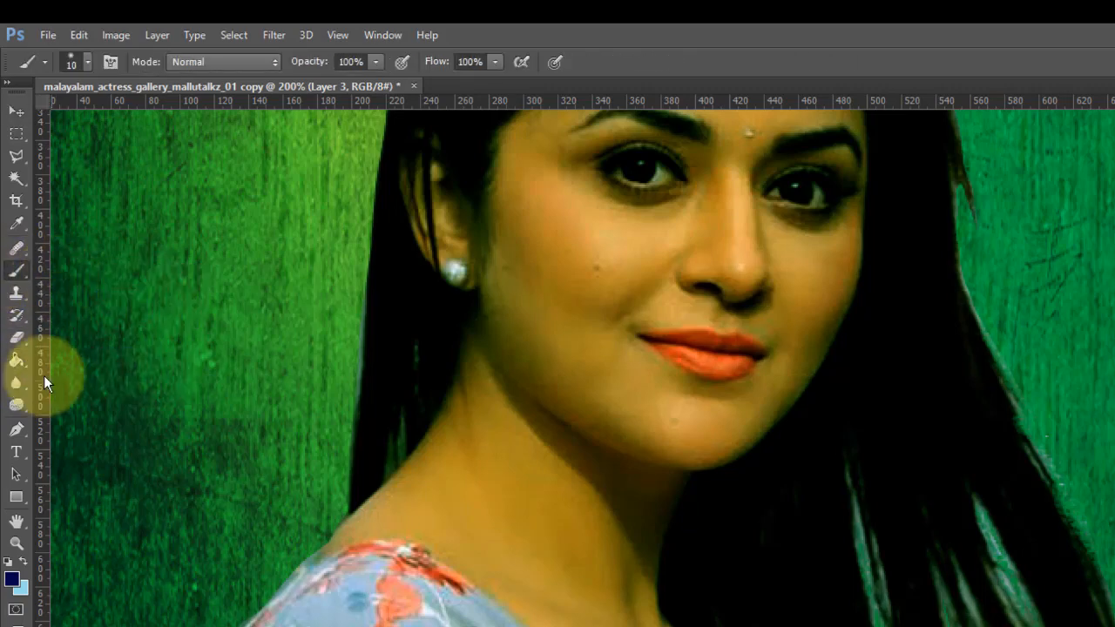
{"action": "left_click", "coordinate": [14, 589]}
{"action": "left_click_drag", "start_coordinate": [382, 435], "coordinate": [735, 360]}
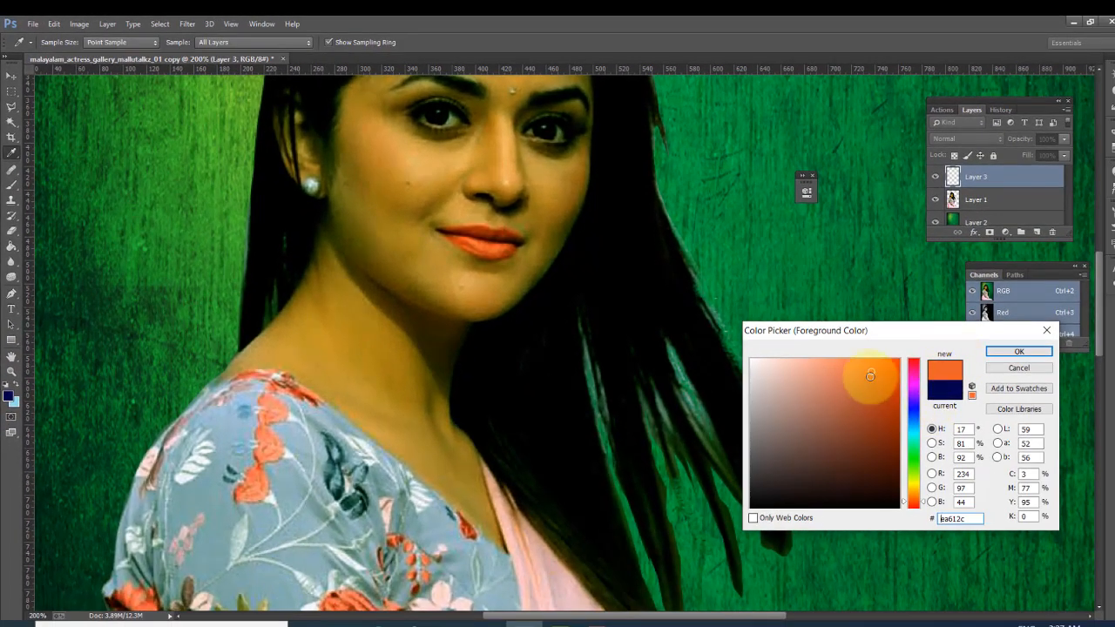
{"action": "left_click", "coordinate": [990, 353]}
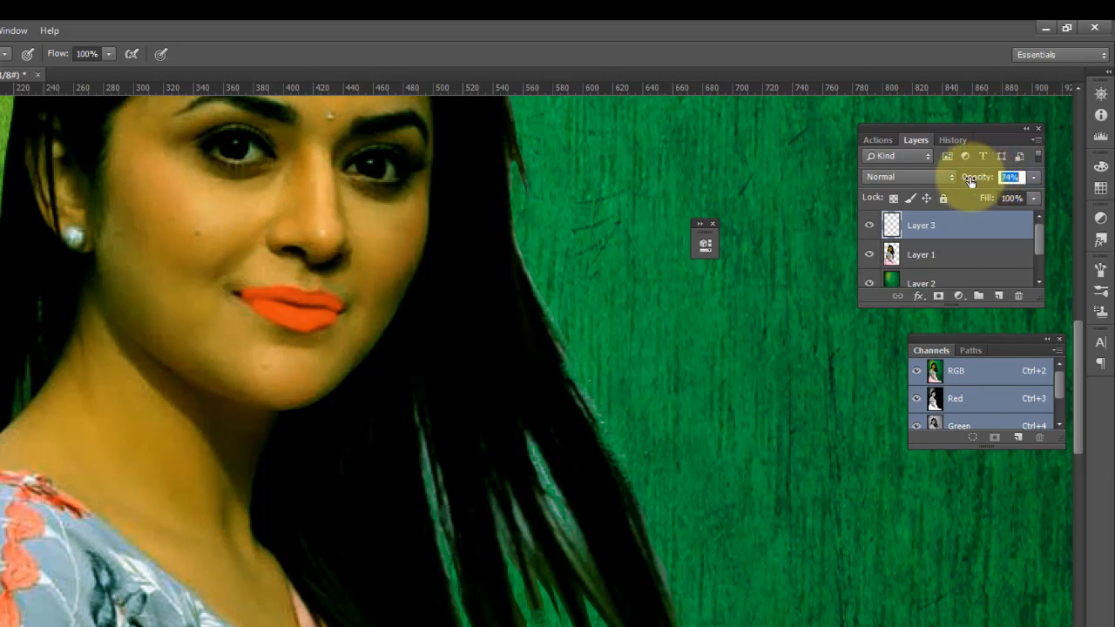
- Lower the lip colour layer's opacity to about 37% and fill to about 87%
{"action": "mouse_move", "coordinate": [984, 183]}
{"action": "left_mouse_down"}
{"action": "mouse_move", "coordinate": [968, 185]}
{"action": "mouse_move", "coordinate": [983, 202]}
{"action": "left_mouse_up"}
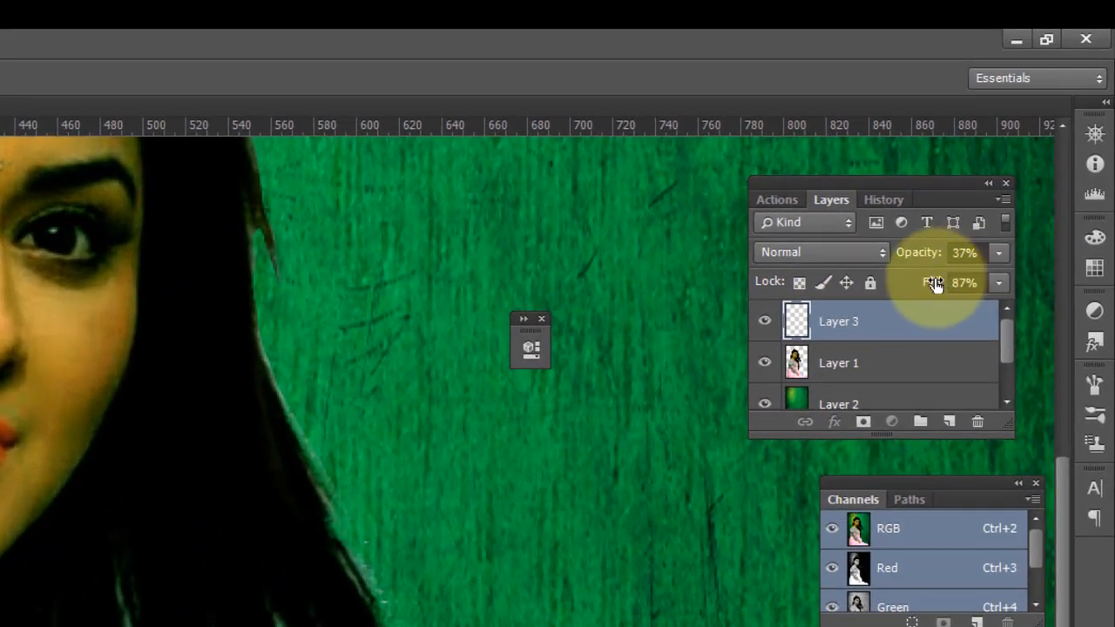
{"action": "left_click_drag", "start_coordinate": [953, 249], "coordinate": [921, 278]}
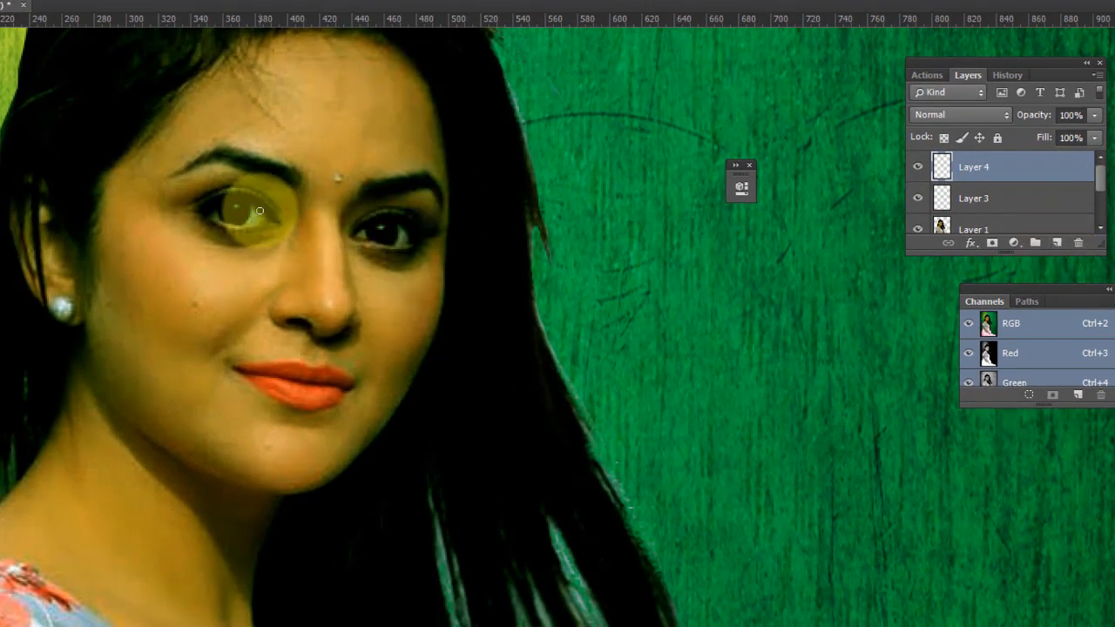
- Set the foreground colour to blue #1929ff for recolouring the eyes
{"action": "key", "text": "ctrl+plus"}
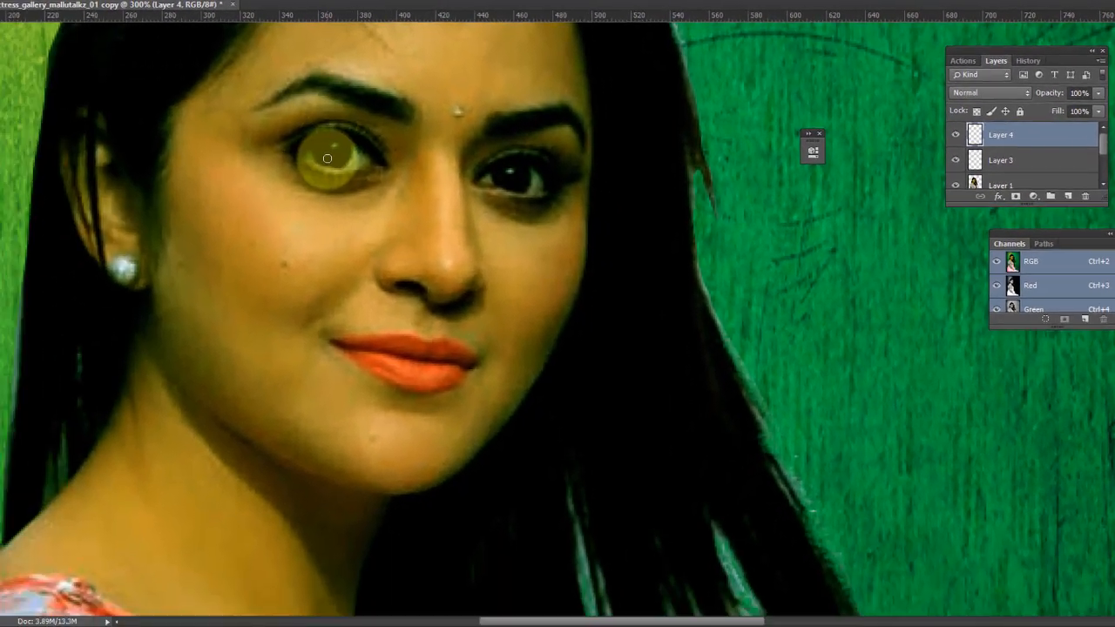
{"action": "key", "text": "ctrl+plus"}
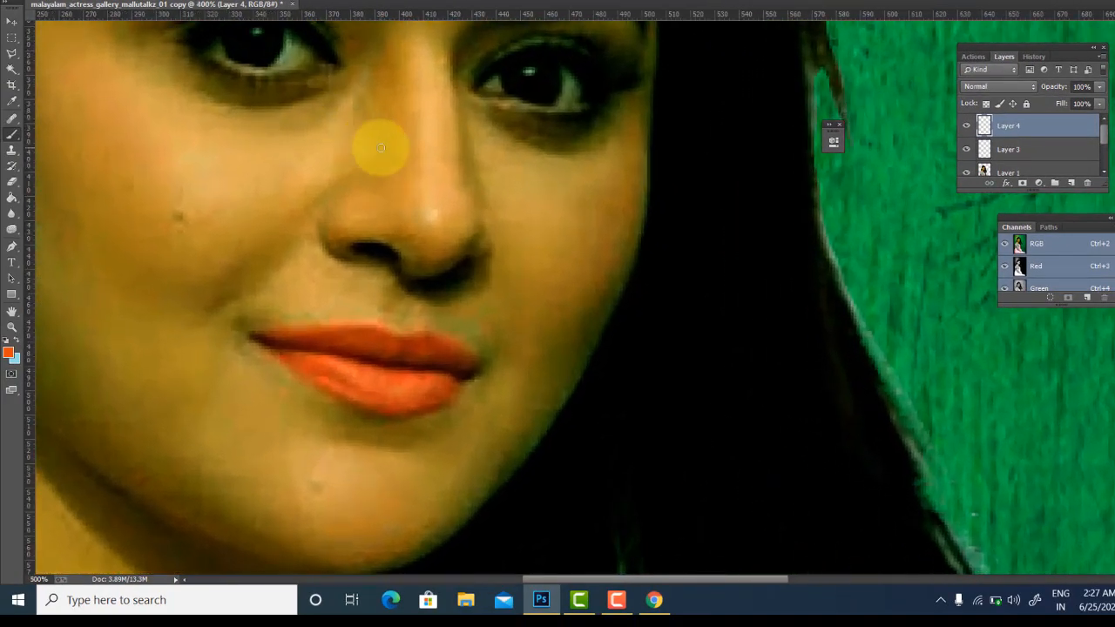
{"action": "key", "text": "ctrl+plus"}
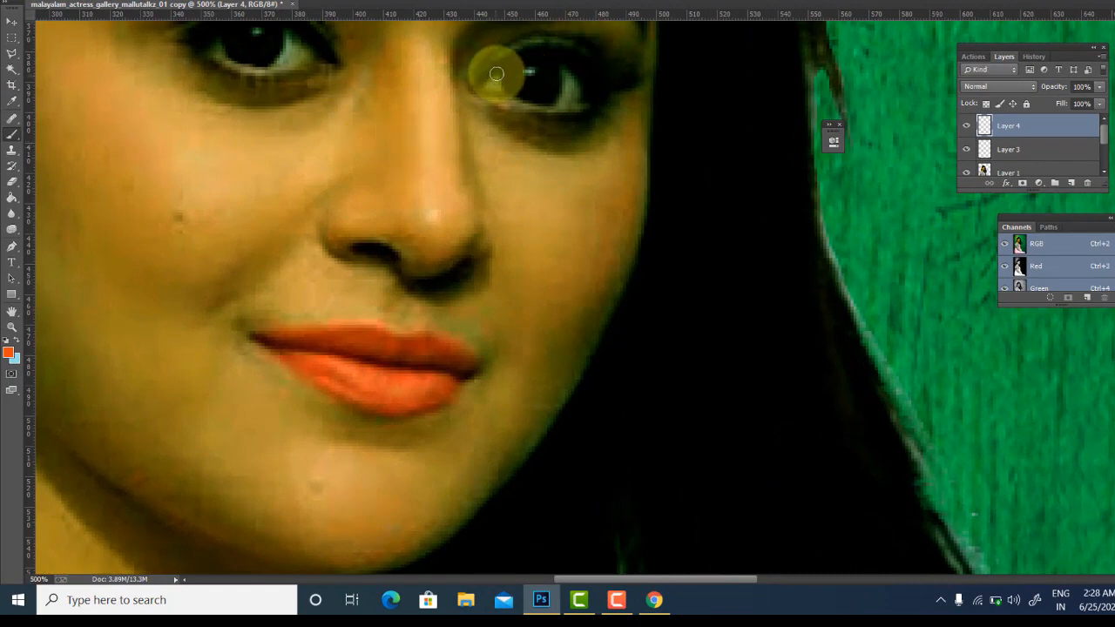
{"action": "left_click", "coordinate": [8, 351]}
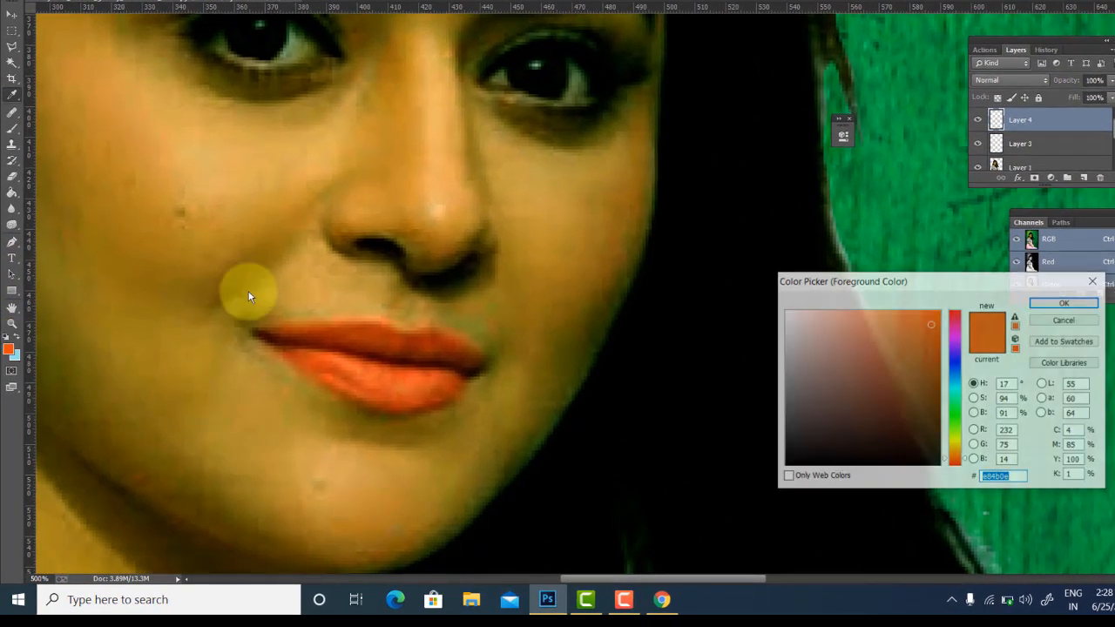
{"action": "left_click", "coordinate": [951, 362]}
{"action": "left_click", "coordinate": [930, 314]}
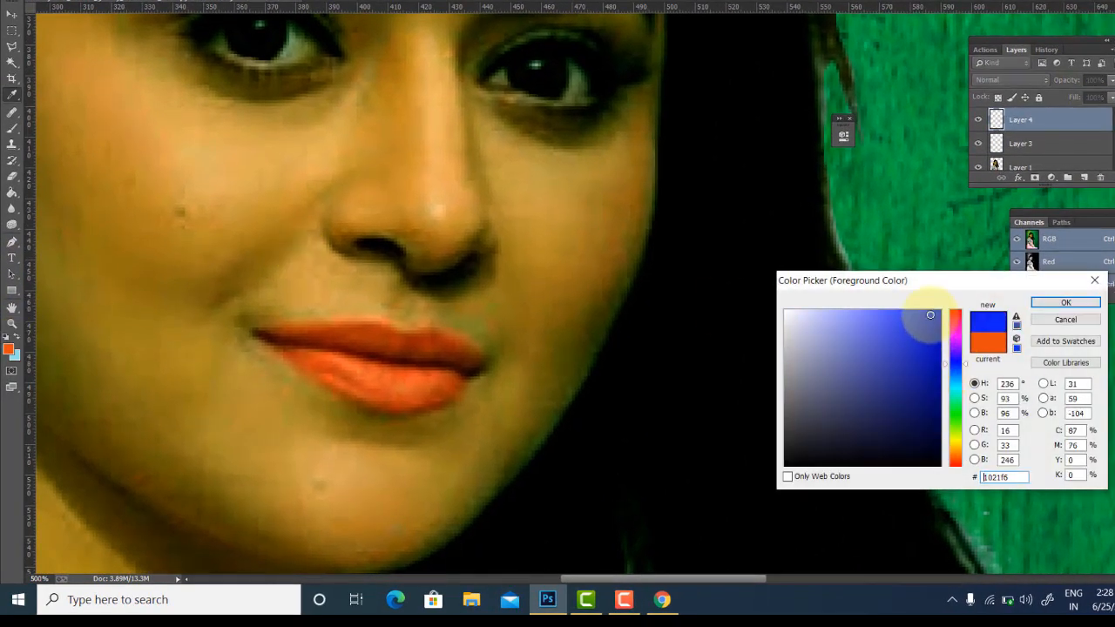
{"action": "left_click", "coordinate": [926, 309]}
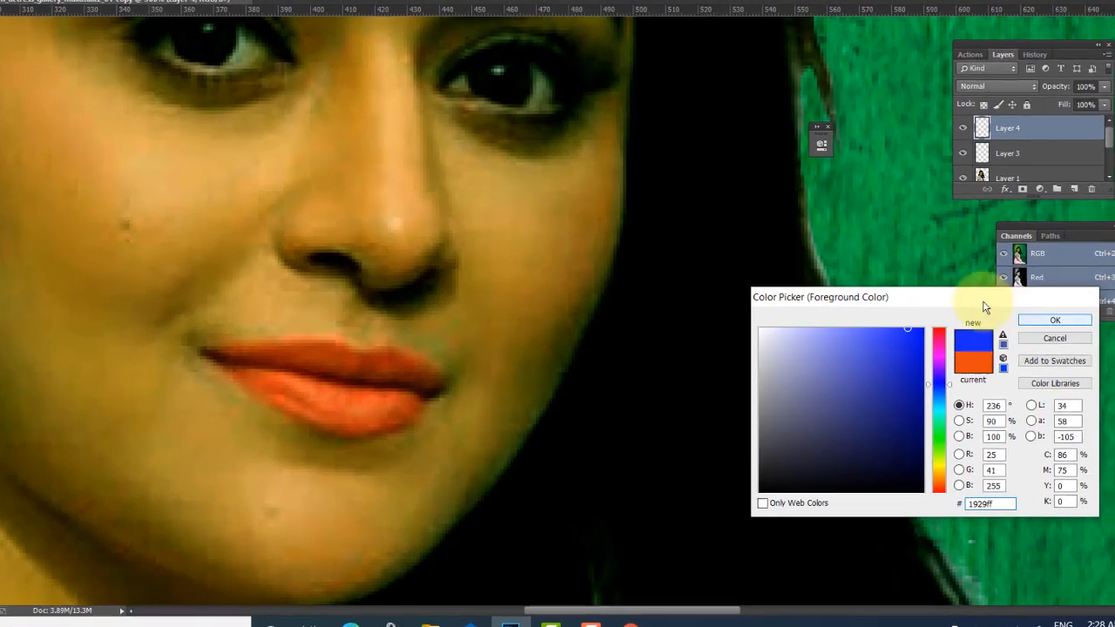
{"action": "left_click", "coordinate": [1055, 320]}
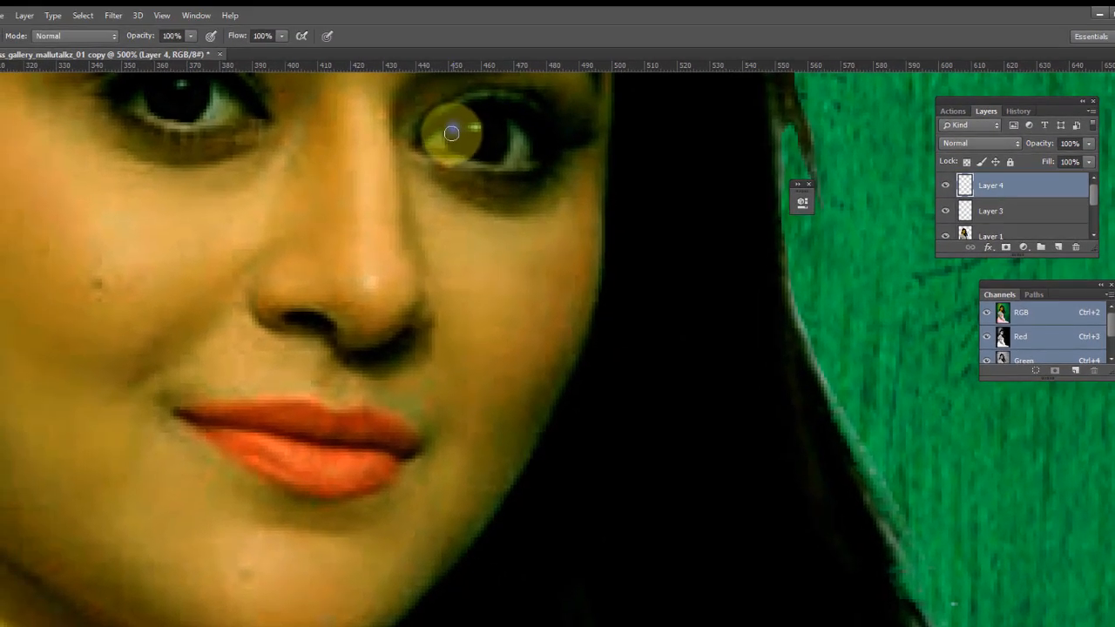
- Paint blue over both irises on the new eye layer
{"action": "mouse_move", "coordinate": [452, 132]}
{"action": "left_mouse_down"}
{"action": "mouse_move", "coordinate": [495, 149]}
{"action": "mouse_move", "coordinate": [500, 130]}
{"action": "mouse_move", "coordinate": [489, 117]}
{"action": "mouse_move", "coordinate": [459, 118]}
{"action": "mouse_move", "coordinate": [451, 143]}
{"action": "mouse_move", "coordinate": [491, 156]}
{"action": "mouse_move", "coordinate": [500, 147]}
{"action": "mouse_move", "coordinate": [473, 139]}
{"action": "left_mouse_up"}
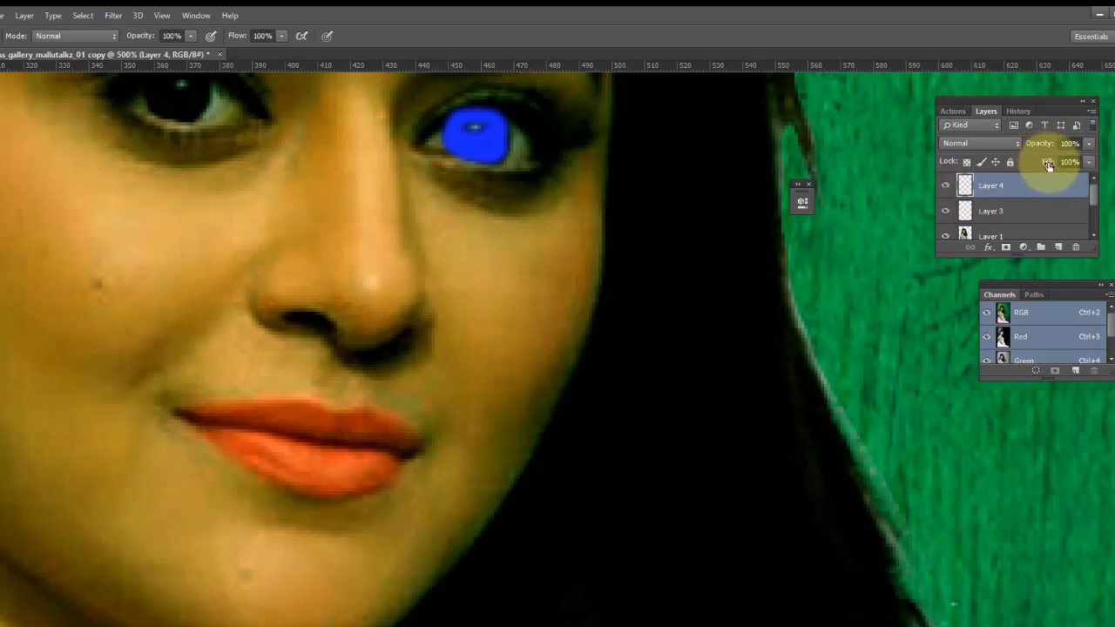
{"action": "mouse_move", "coordinate": [1037, 167]}
{"action": "left_mouse_down"}
{"action": "mouse_move", "coordinate": [1023, 168]}
{"action": "mouse_move", "coordinate": [1074, 167]}
{"action": "left_mouse_up"}
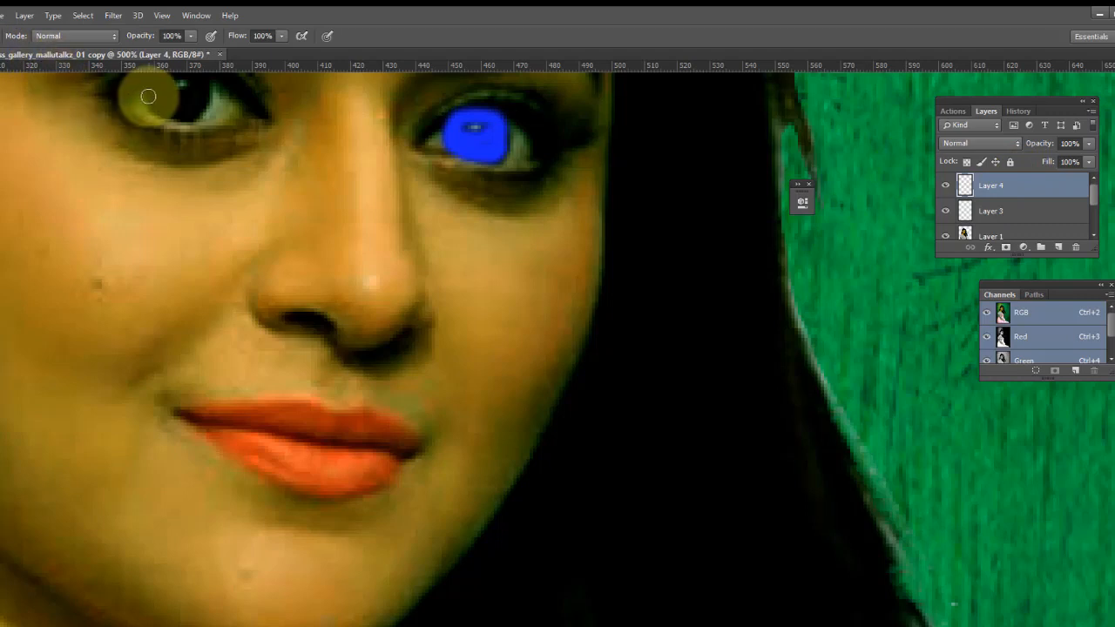
{"action": "scroll", "coordinate": [147, 94], "scroll_direction": "up", "scroll_amount": 2}
{"action": "mouse_move", "coordinate": [151, 131]}
{"action": "left_mouse_down"}
{"action": "mouse_move", "coordinate": [158, 159]}
{"action": "mouse_move", "coordinate": [184, 160]}
{"action": "mouse_move", "coordinate": [200, 135]}
{"action": "mouse_move", "coordinate": [193, 123]}
{"action": "mouse_move", "coordinate": [166, 141]}
{"action": "mouse_move", "coordinate": [179, 155]}
{"action": "mouse_move", "coordinate": [204, 147]}
{"action": "mouse_move", "coordinate": [187, 164]}
{"action": "mouse_move", "coordinate": [150, 157]}
{"action": "mouse_move", "coordinate": [165, 143]}
{"action": "mouse_move", "coordinate": [181, 148]}
{"action": "mouse_move", "coordinate": [166, 144]}
{"action": "mouse_move", "coordinate": [175, 165]}
{"action": "left_mouse_up"}
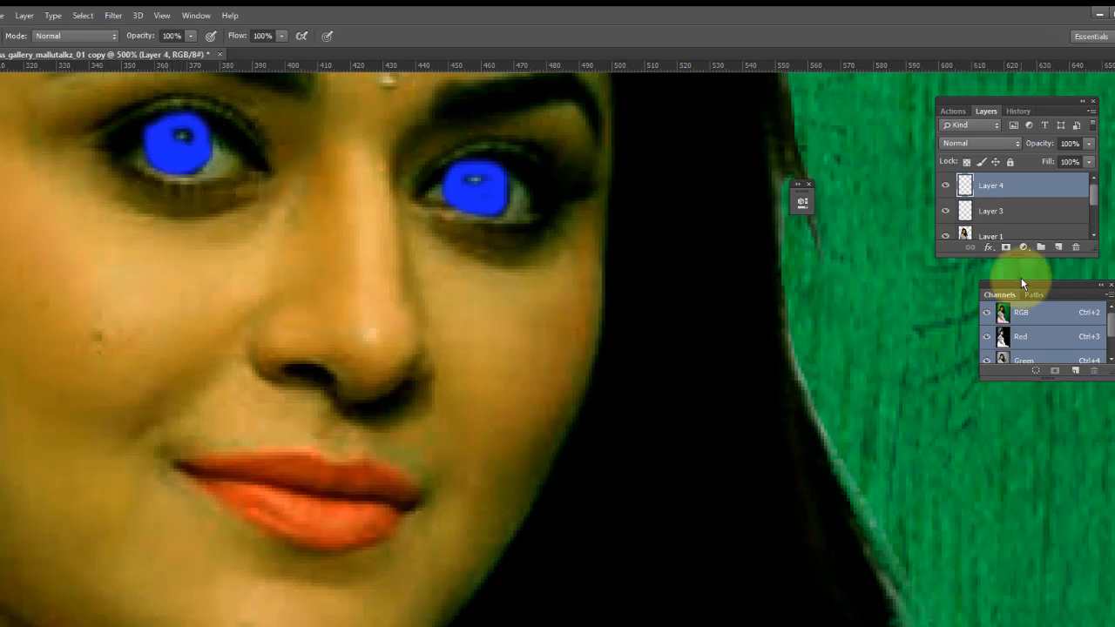
- Reduce the eye colour layer's opacity to about 39% and fill to about 22%
{"action": "left_click_drag", "start_coordinate": [1048, 165], "coordinate": [1004, 169]}
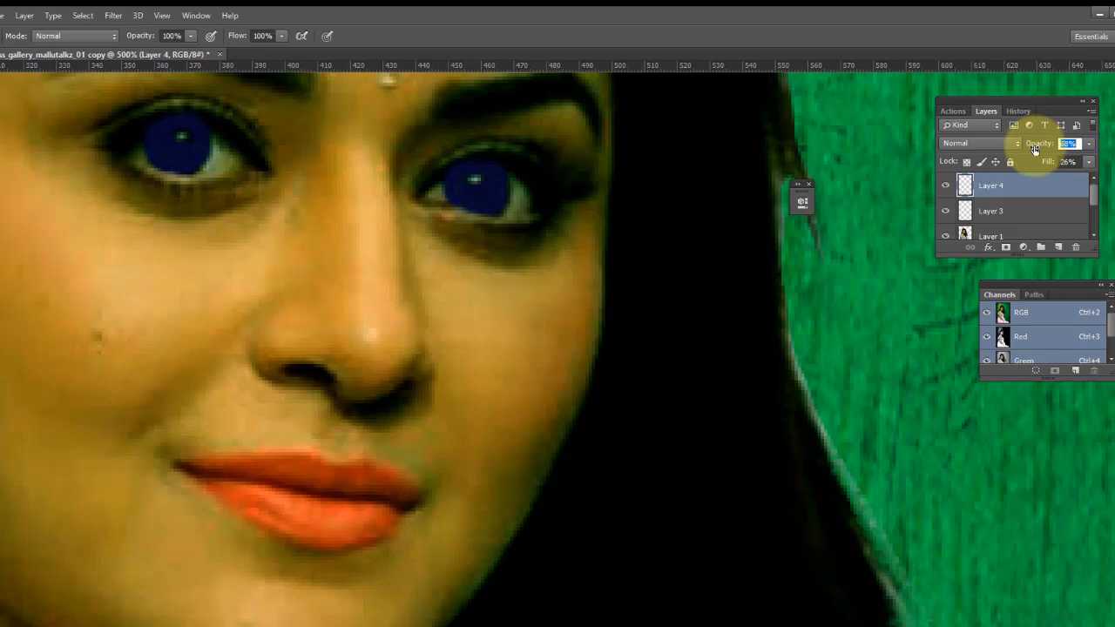
{"action": "left_click_drag", "start_coordinate": [1054, 162], "coordinate": [1054, 161]}
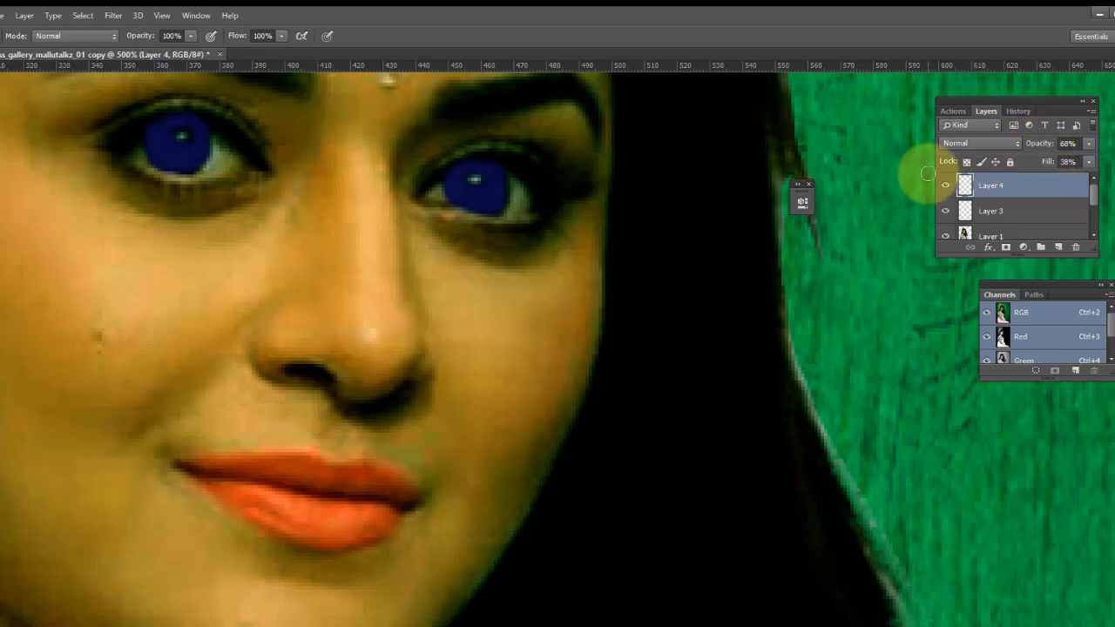
{"action": "key", "text": "ctrl+minus"}
{"action": "key", "text": "ctrl+minus"}
{"action": "key", "text": "ctrl+minus"}
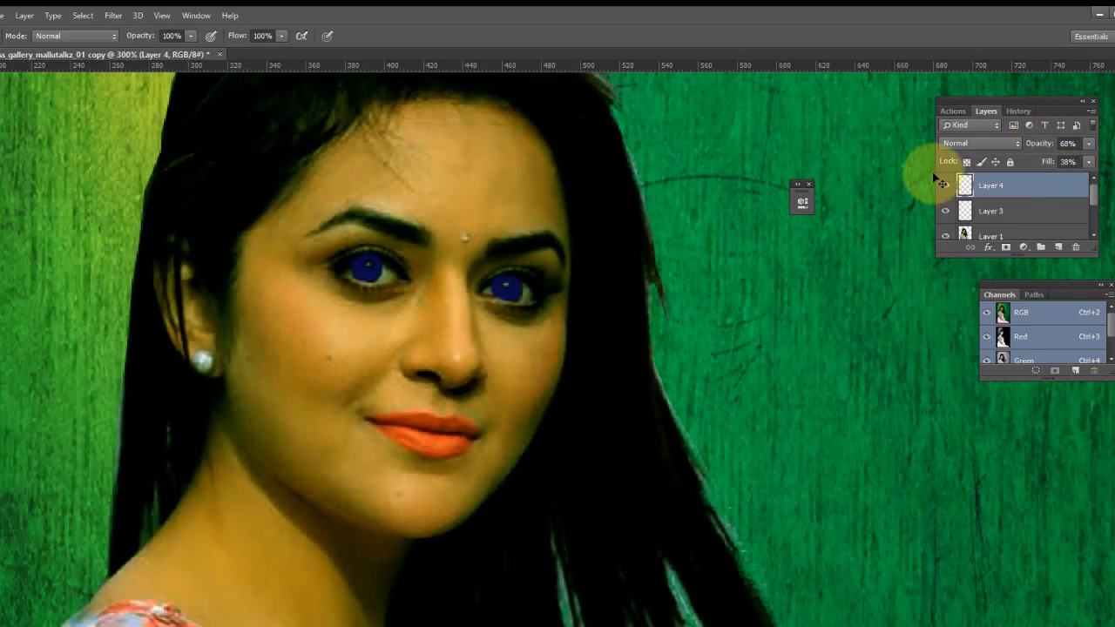
{"action": "key", "text": "ctrl+minus"}
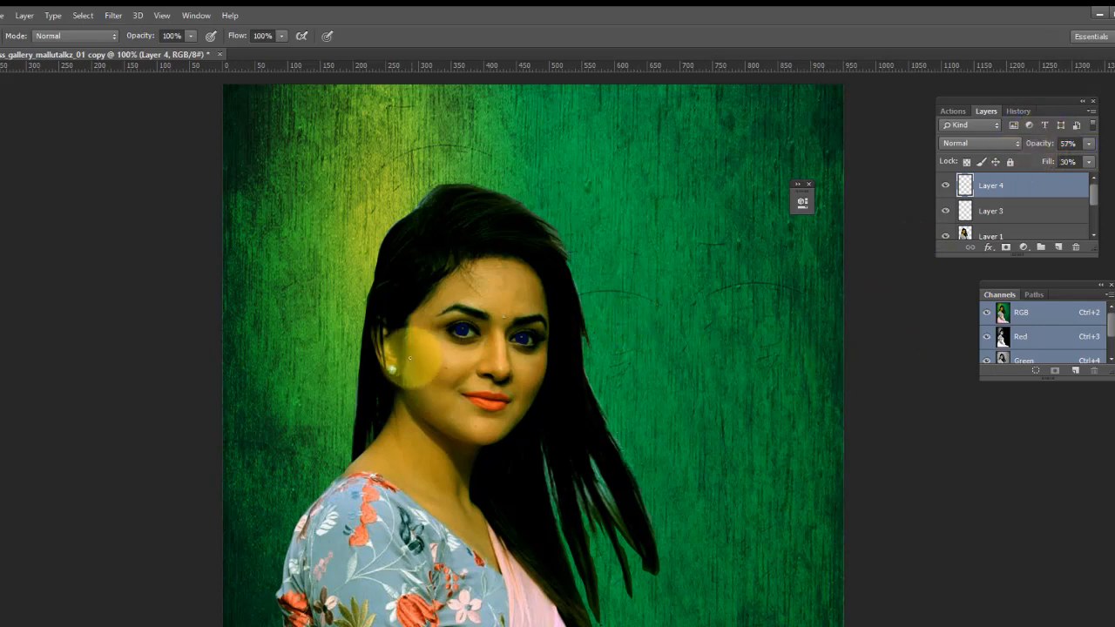
{"action": "scroll", "coordinate": [416, 366], "scroll_direction": "up", "scroll_amount": 1}
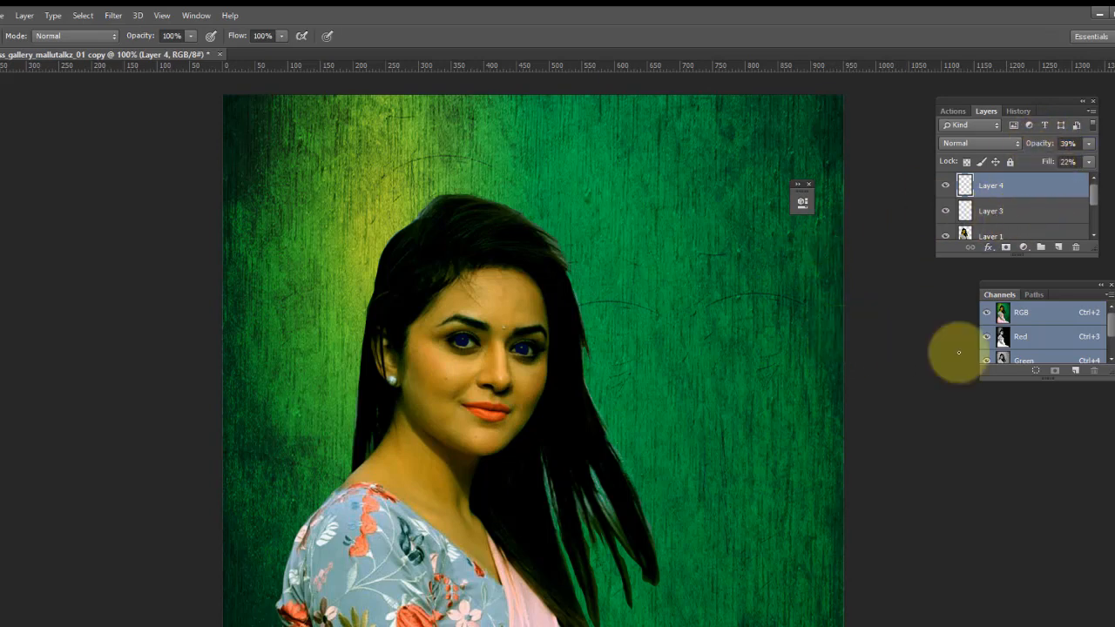
{"action": "scroll", "coordinate": [446, 424], "scroll_direction": "down", "scroll_amount": 5}
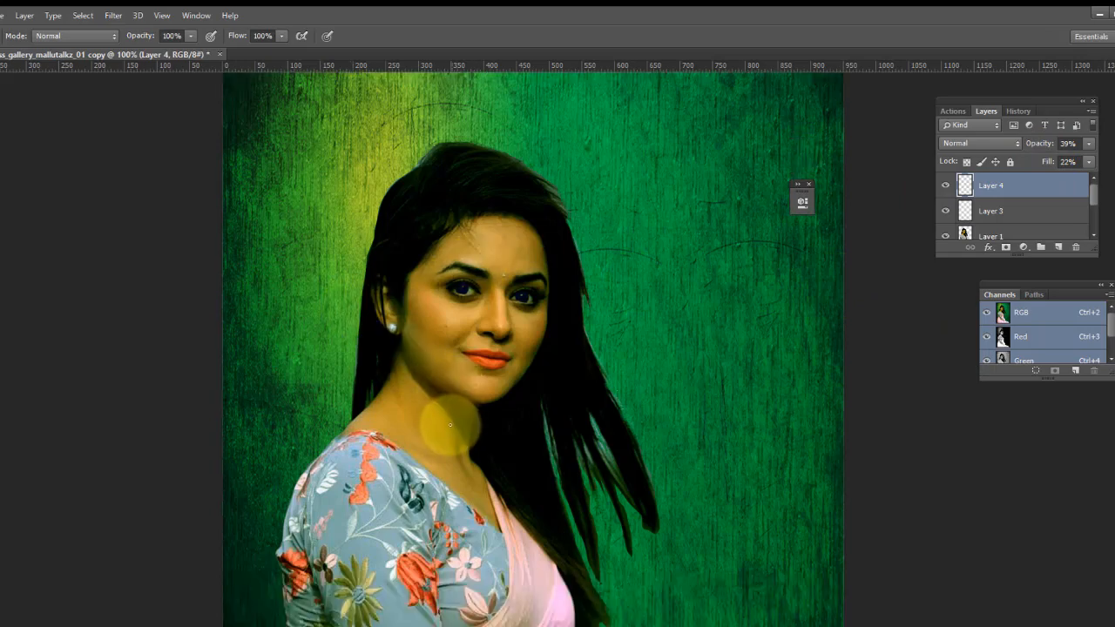
- Add a new empty layer above the eye colour layer
{"action": "scroll", "coordinate": [478, 323], "scroll_direction": "up", "scroll_amount": 2}
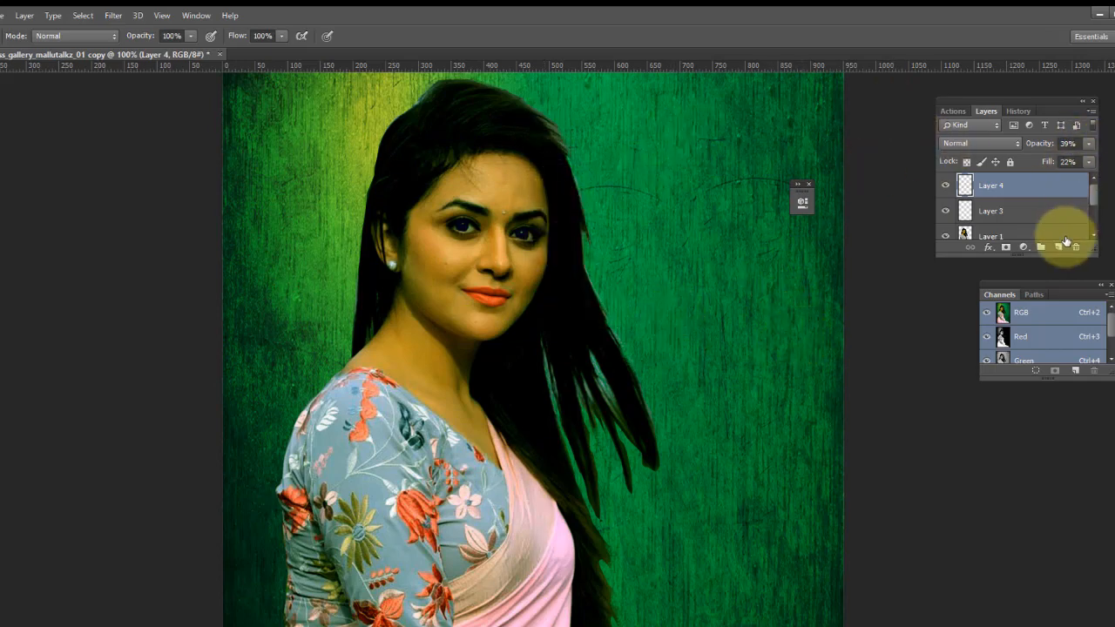
{"action": "left_click", "coordinate": [1067, 240]}
{"action": "key", "text": "ctrl+minus"}
{"action": "key", "text": "ctrl+minus"}
{"action": "key", "text": "ctrl+minus"}
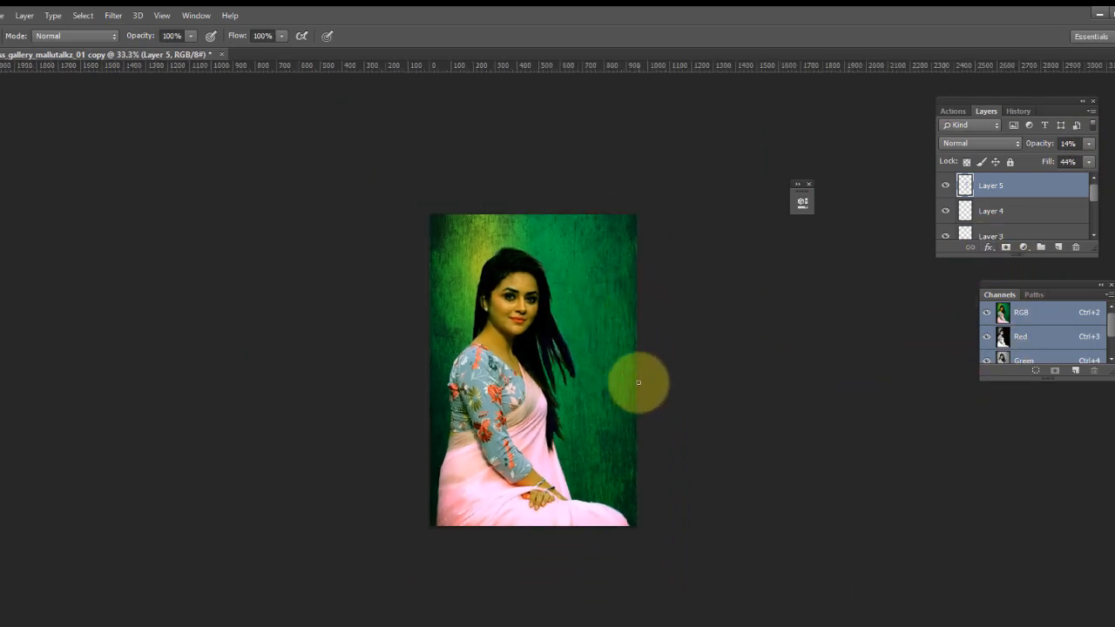
{"action": "key", "text": "ctrl+plus"}
{"action": "key", "text": "ctrl+plus"}
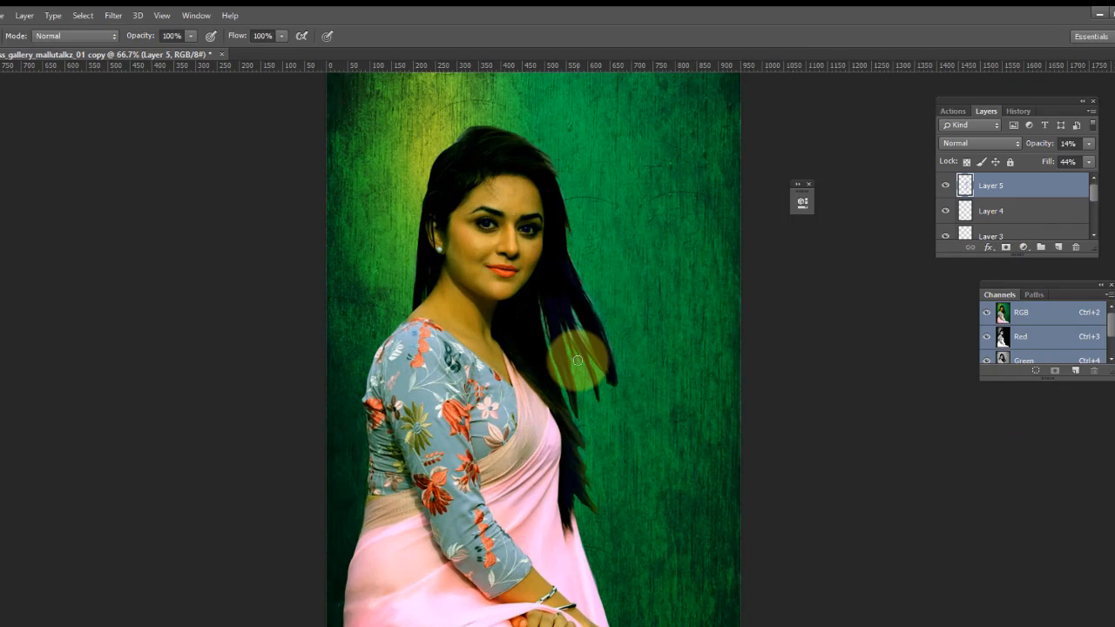
{"action": "key", "text": "e"}
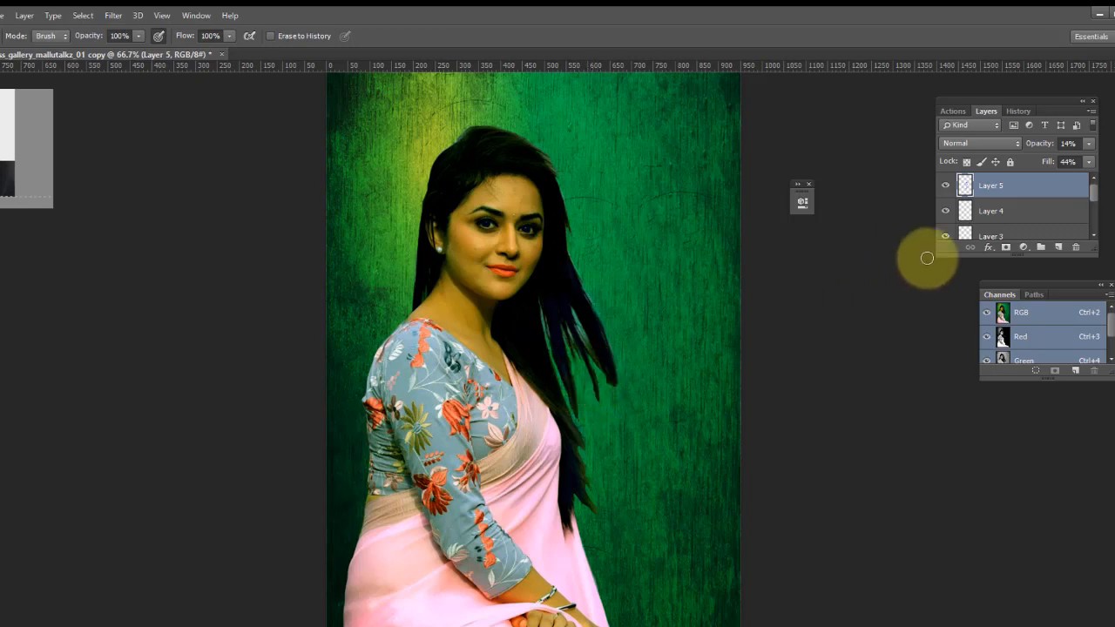
{"action": "scroll", "coordinate": [1047, 176], "scroll_direction": "down", "scroll_amount": 5}
{"action": "left_click", "coordinate": [983, 189]}
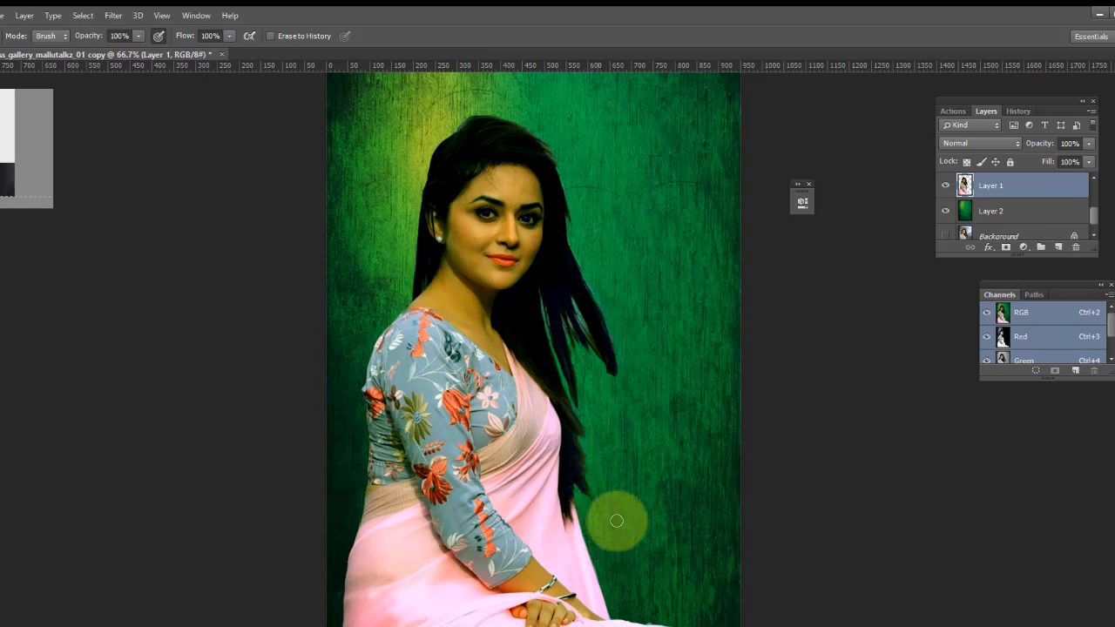
{"action": "scroll", "coordinate": [747, 349], "scroll_direction": "up", "scroll_amount": 2}
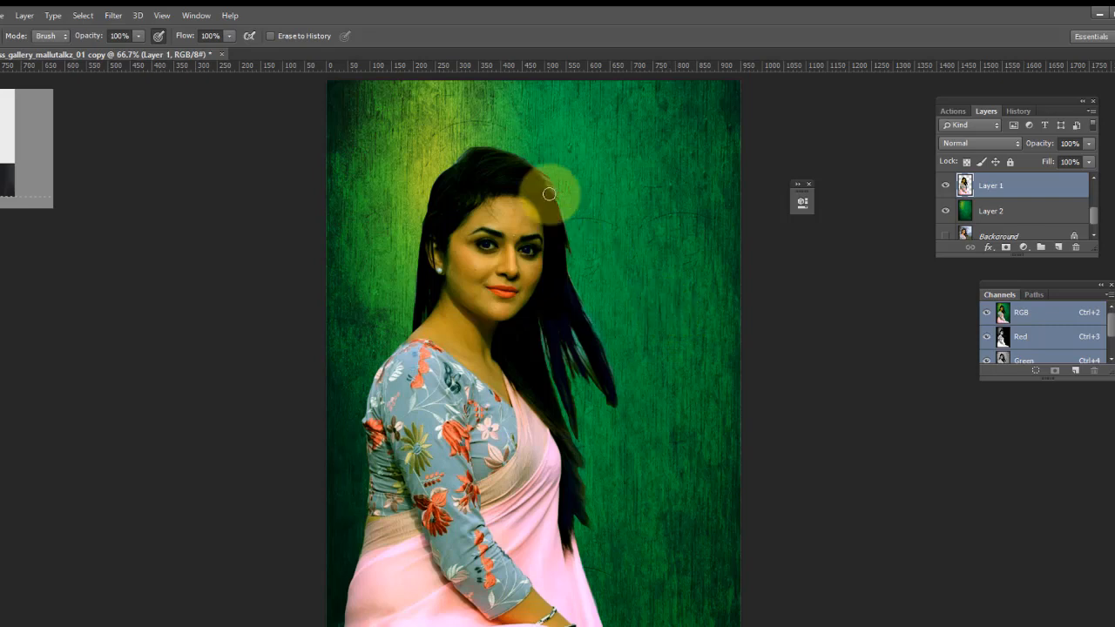
{"action": "key", "text": "ctrl+minus"}
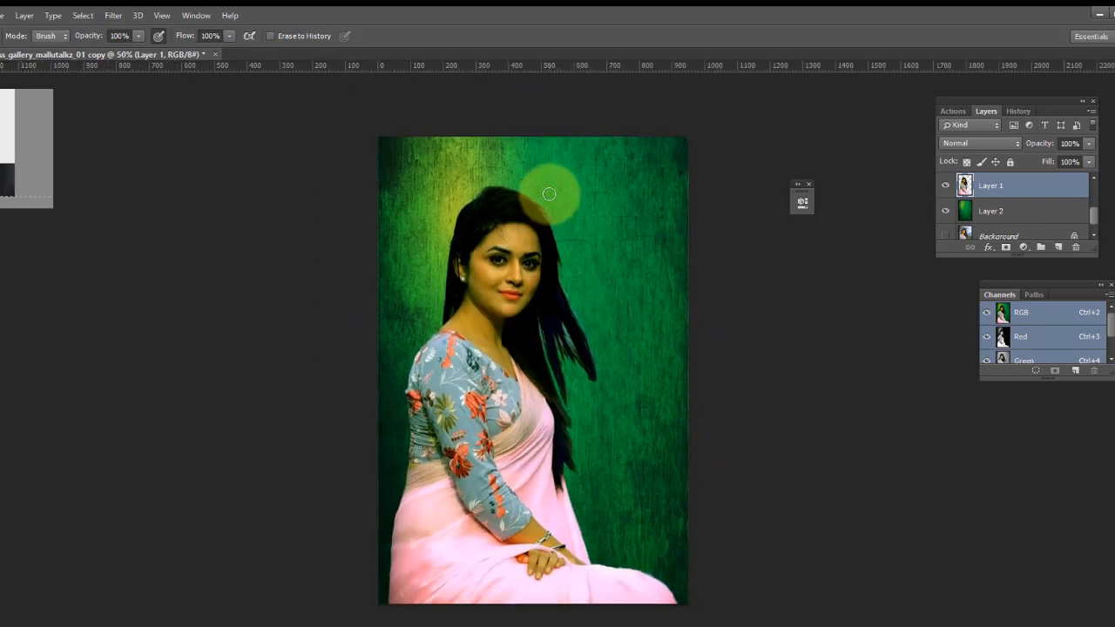
{"action": "scroll", "coordinate": [549, 193], "scroll_direction": "up", "scroll_amount": 1}
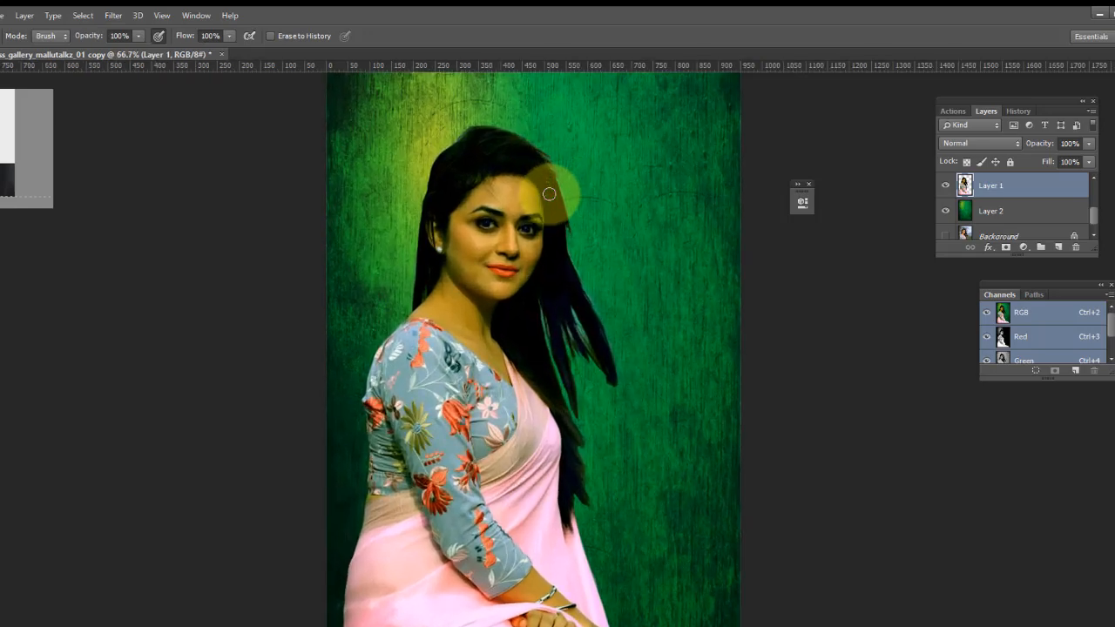
{"action": "scroll", "coordinate": [549, 194], "scroll_direction": "up", "scroll_amount": 1}
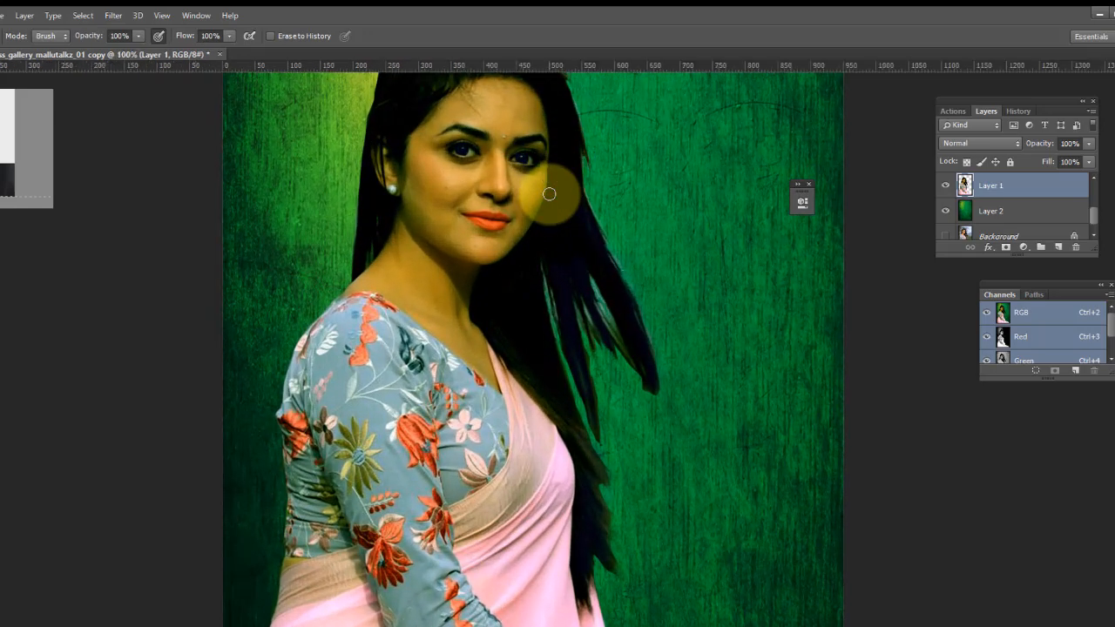
{"action": "scroll", "coordinate": [1019, 205], "scroll_direction": "up", "scroll_amount": 2}
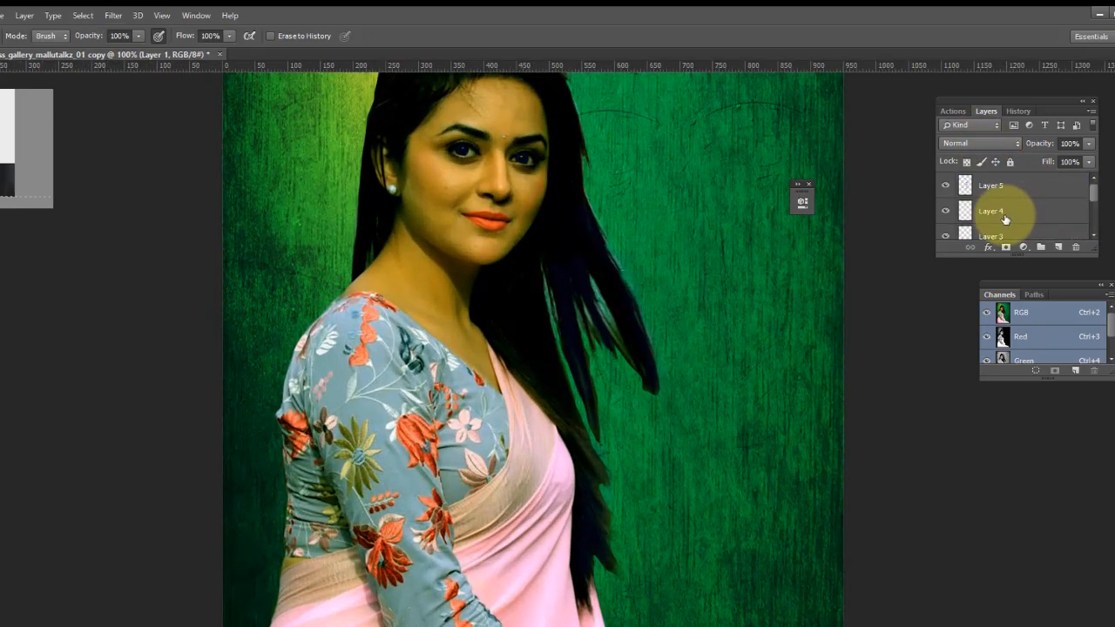
- Delete the extra empty Layer 5
{"action": "left_click", "coordinate": [1003, 210]}
{"action": "left_click", "coordinate": [997, 193]}
{"action": "left_click", "coordinate": [1004, 209]}
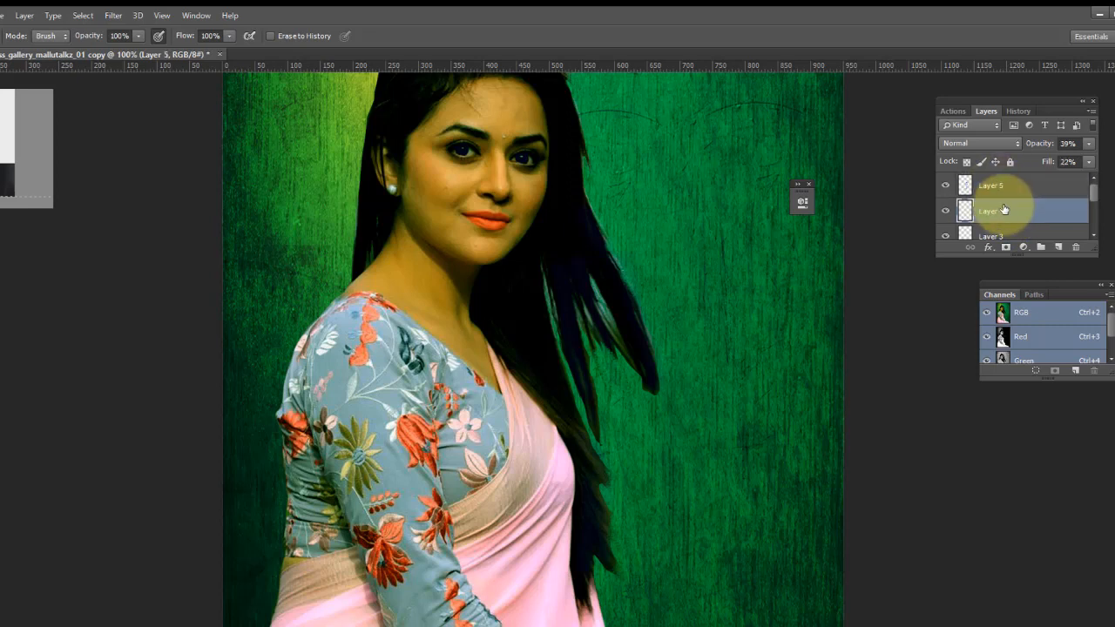
{"action": "left_click", "coordinate": [1018, 185]}
{"action": "left_click", "coordinate": [1076, 247]}
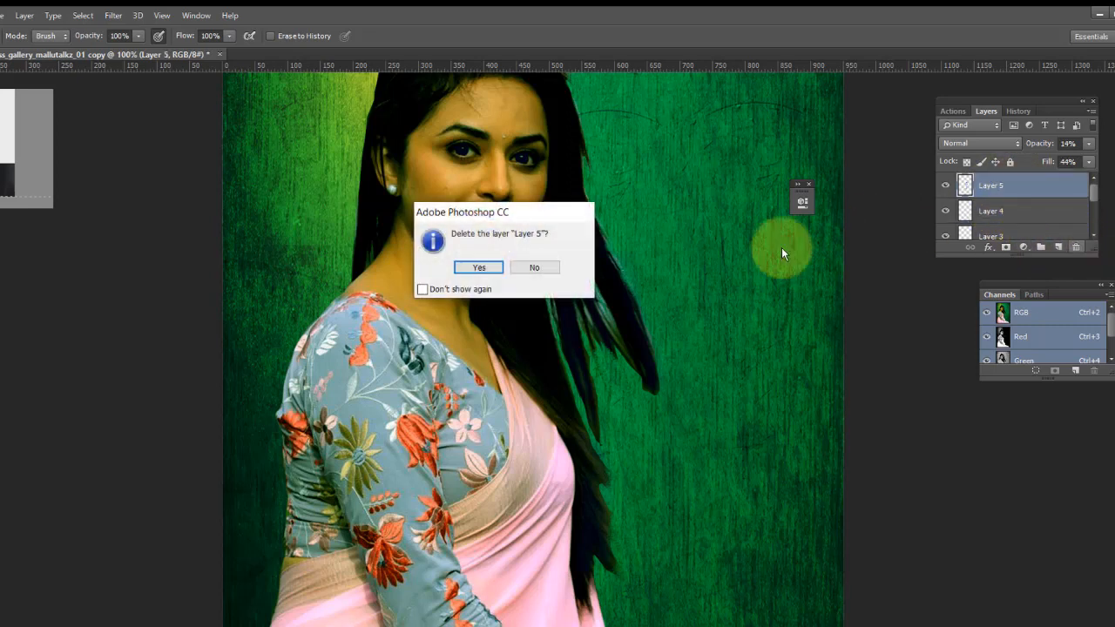
{"action": "left_click", "coordinate": [478, 266]}
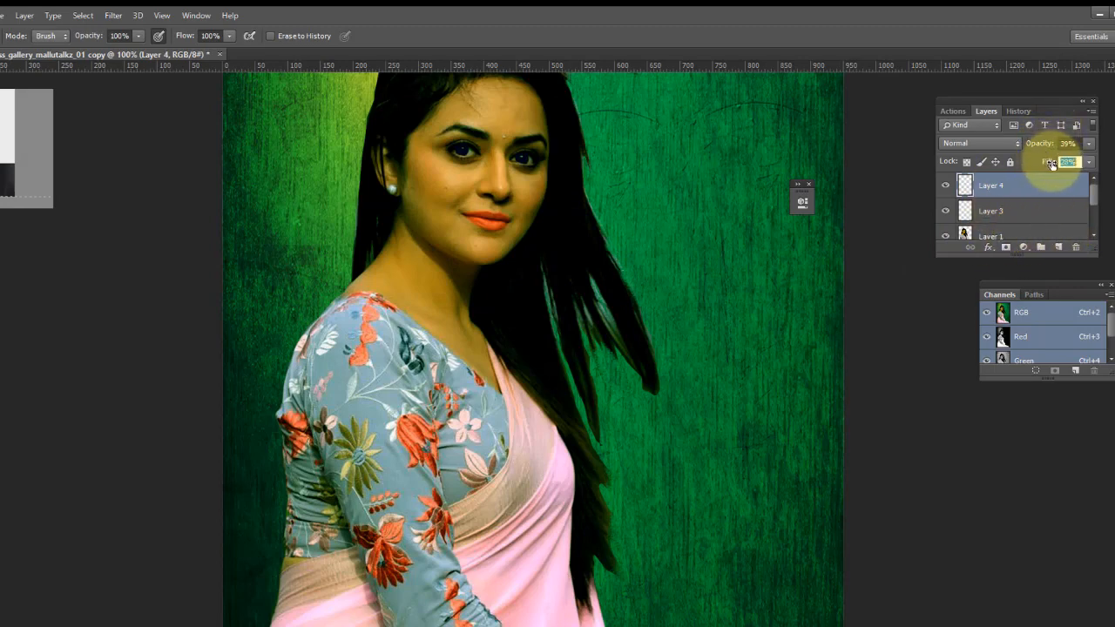
- Set the eye colour layer's fill to 40%
{"action": "left_click_drag", "start_coordinate": [1053, 163], "coordinate": [1055, 163]}
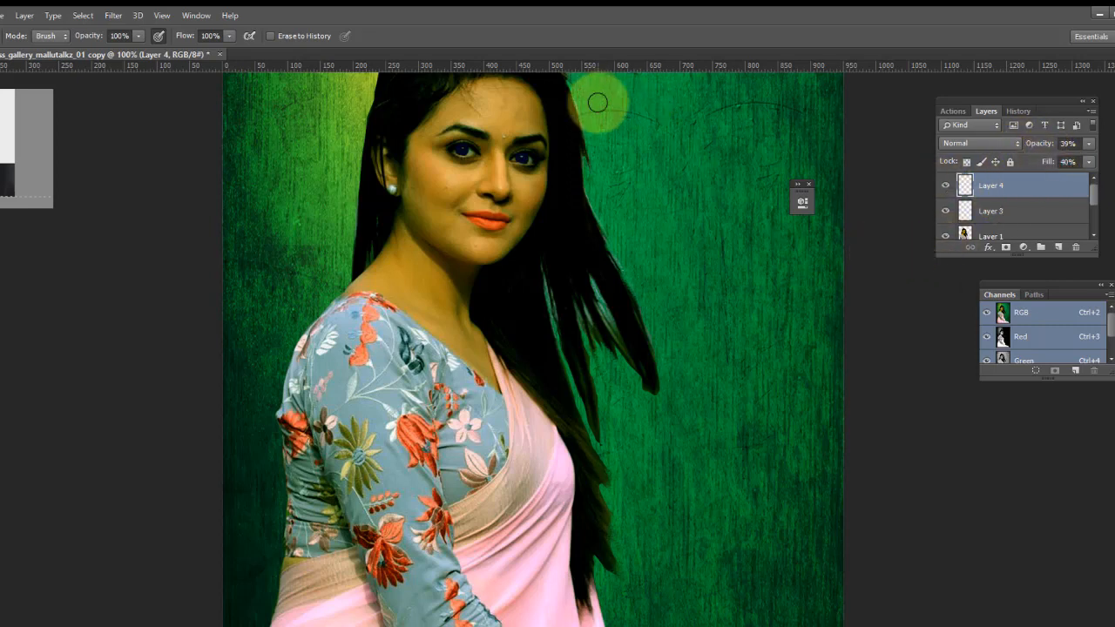
- Apply Levels to the woman's layer, nudging the black input point slightly, and move her a little left and down
{"action": "key", "text": "v"}
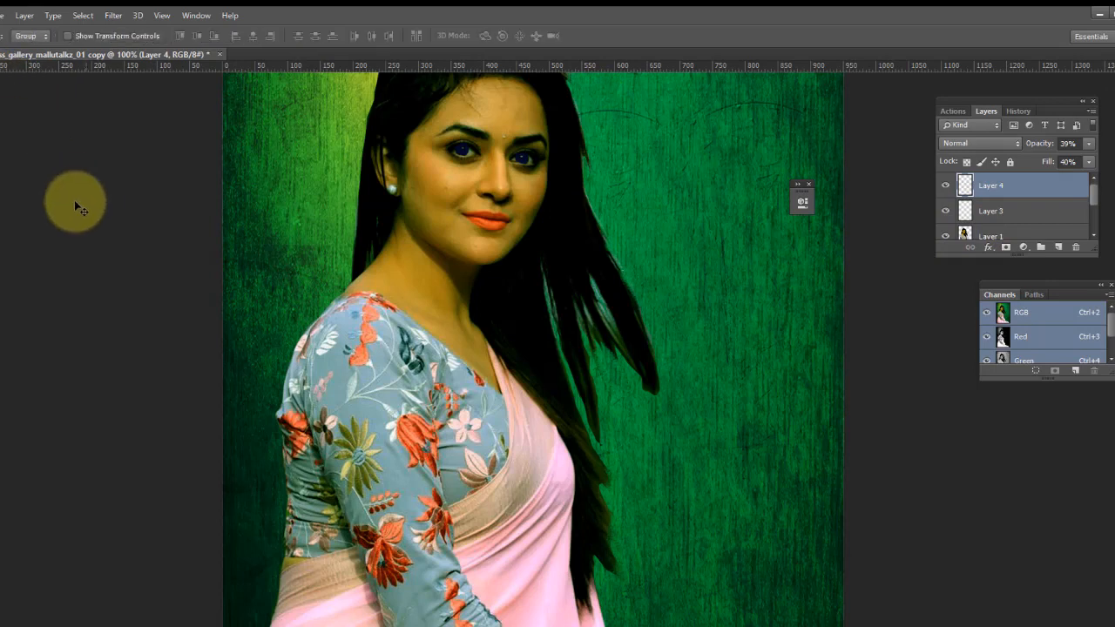
{"action": "scroll", "coordinate": [1045, 228], "scroll_direction": "down", "scroll_amount": 2}
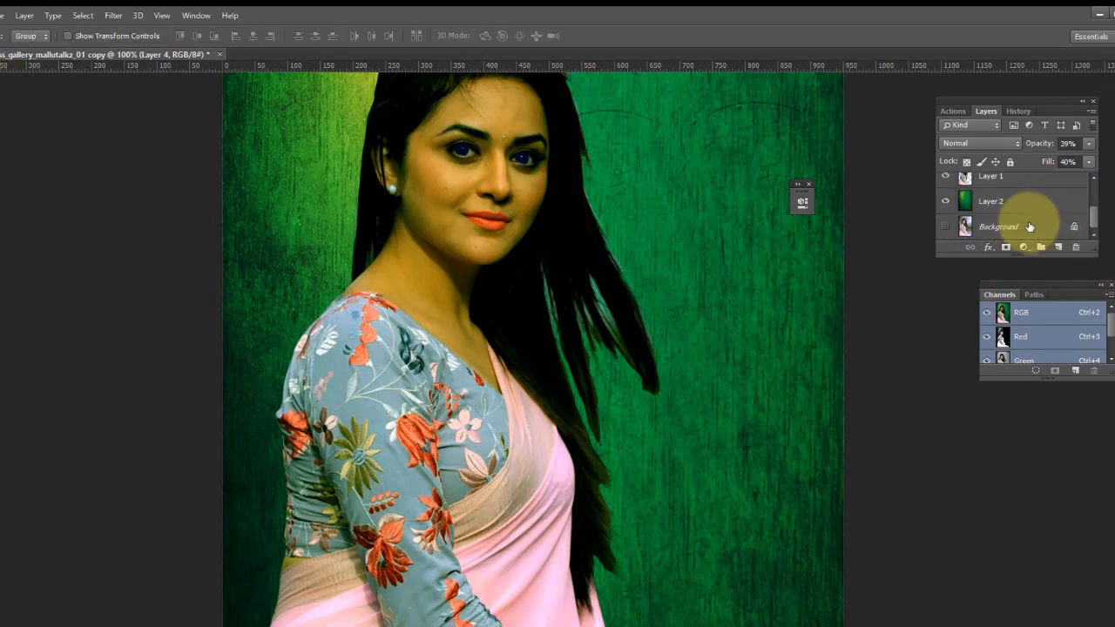
{"action": "left_click", "coordinate": [991, 179]}
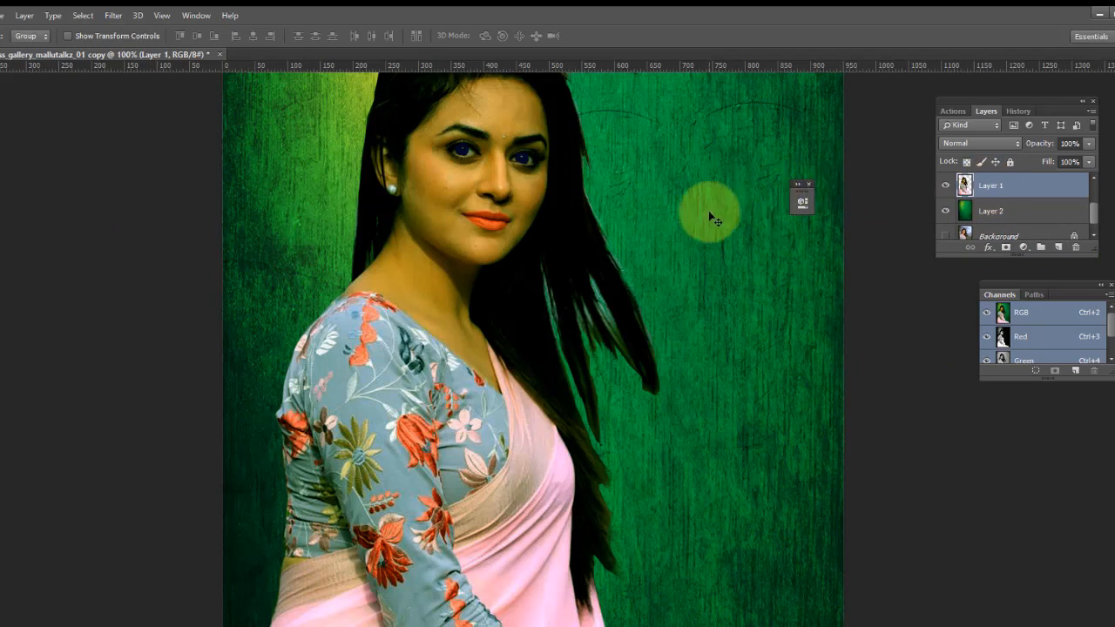
{"action": "key", "text": "ctrl+l"}
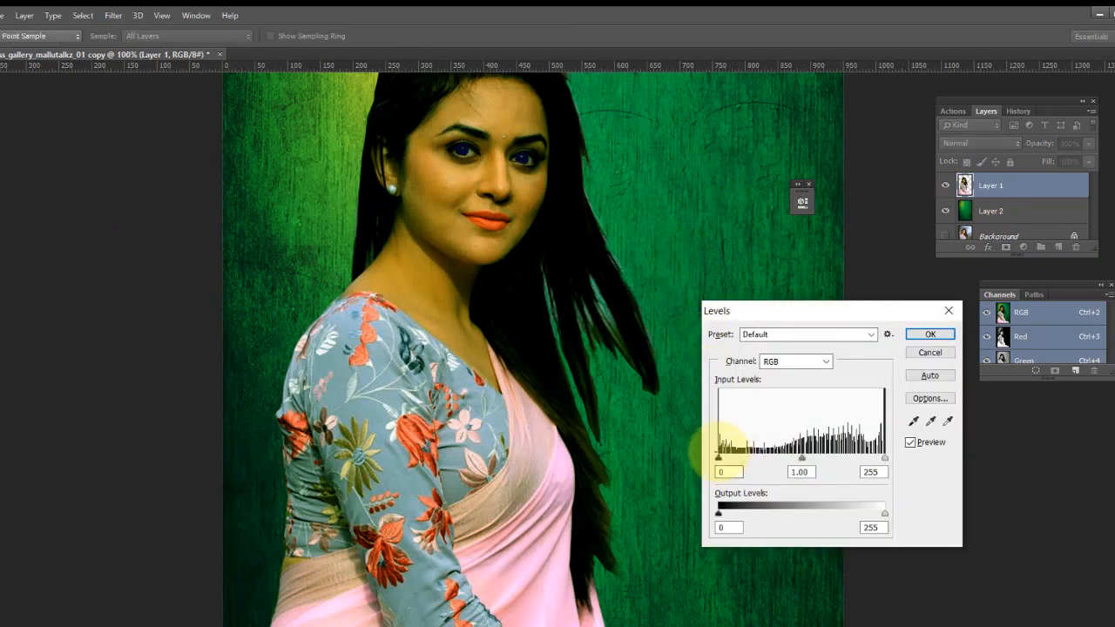
{"action": "left_click_drag", "start_coordinate": [721, 463], "coordinate": [723, 462]}
{"action": "left_click", "coordinate": [929, 333]}
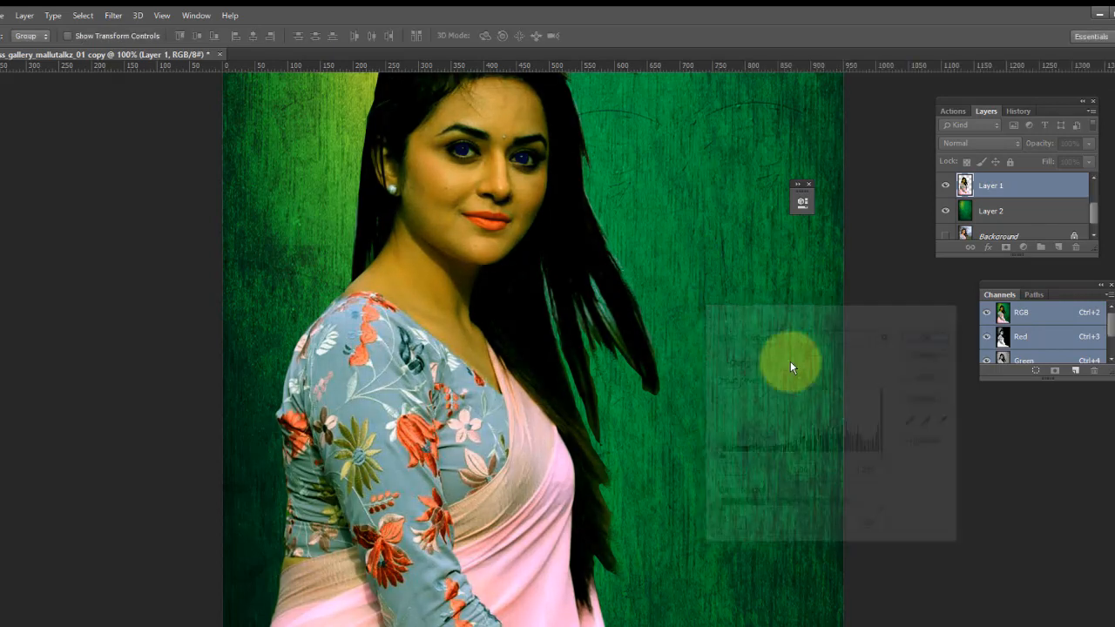
{"action": "left_click_drag", "start_coordinate": [658, 344], "coordinate": [592, 374]}
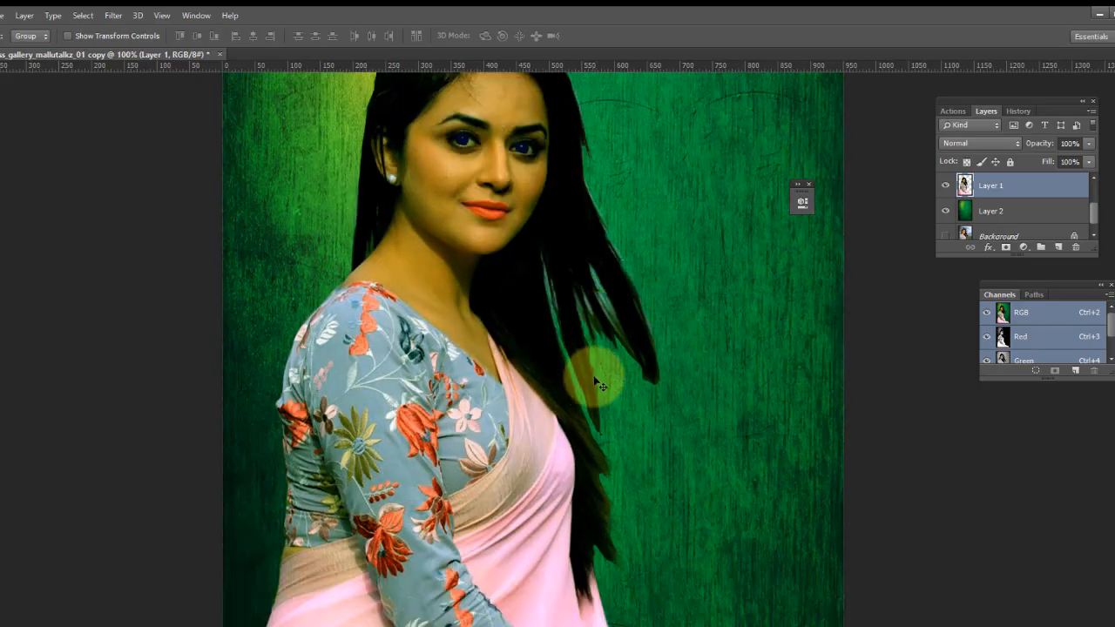